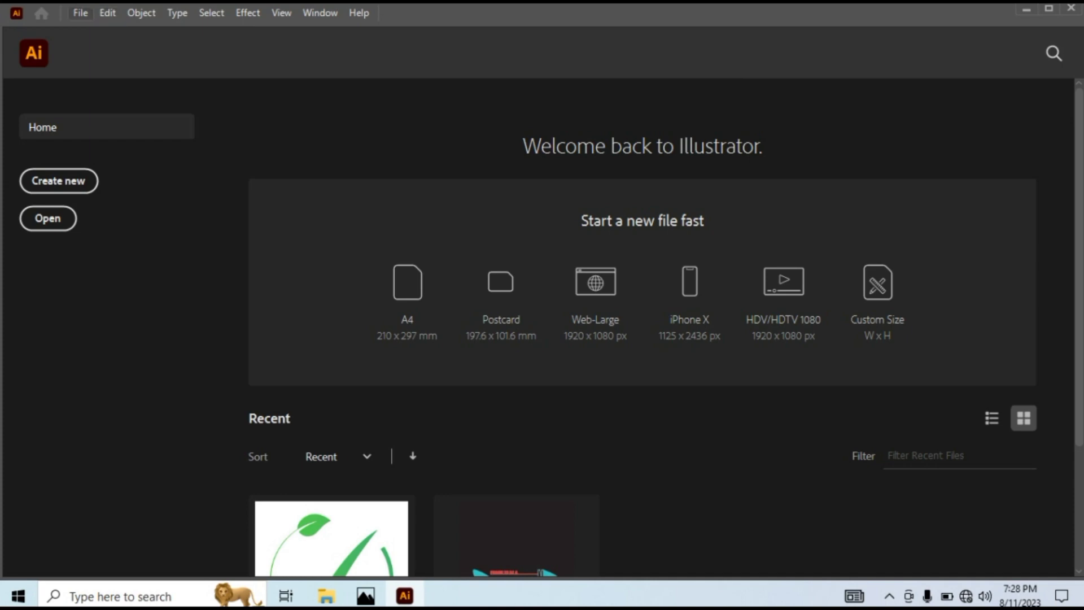
Start a new document from the A4 print preset and set its units to inches
left_click(80, 13)
left_click(90, 31)
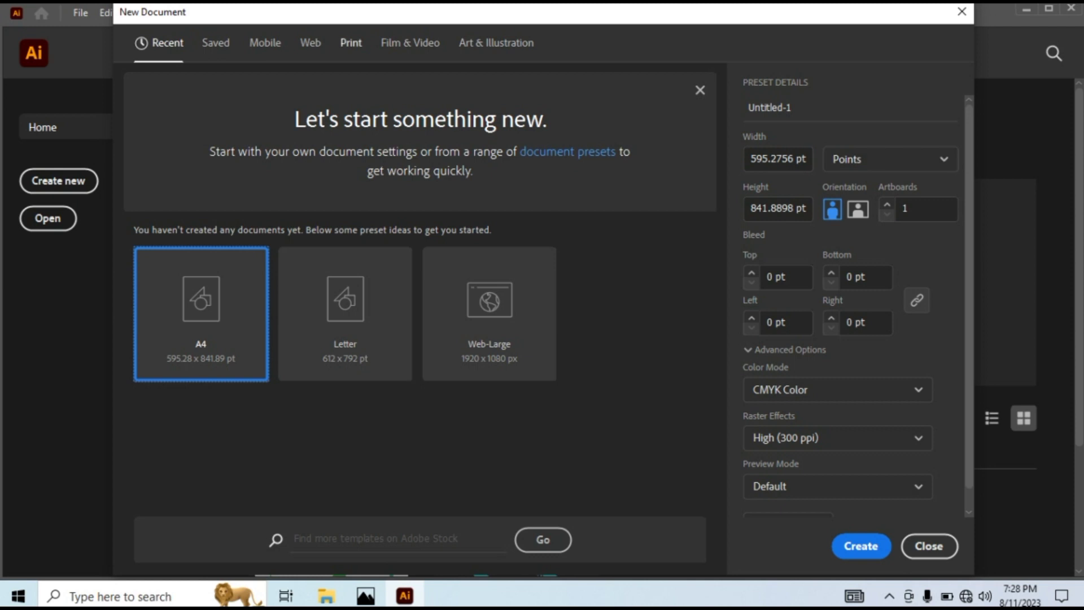
left_click(351, 42)
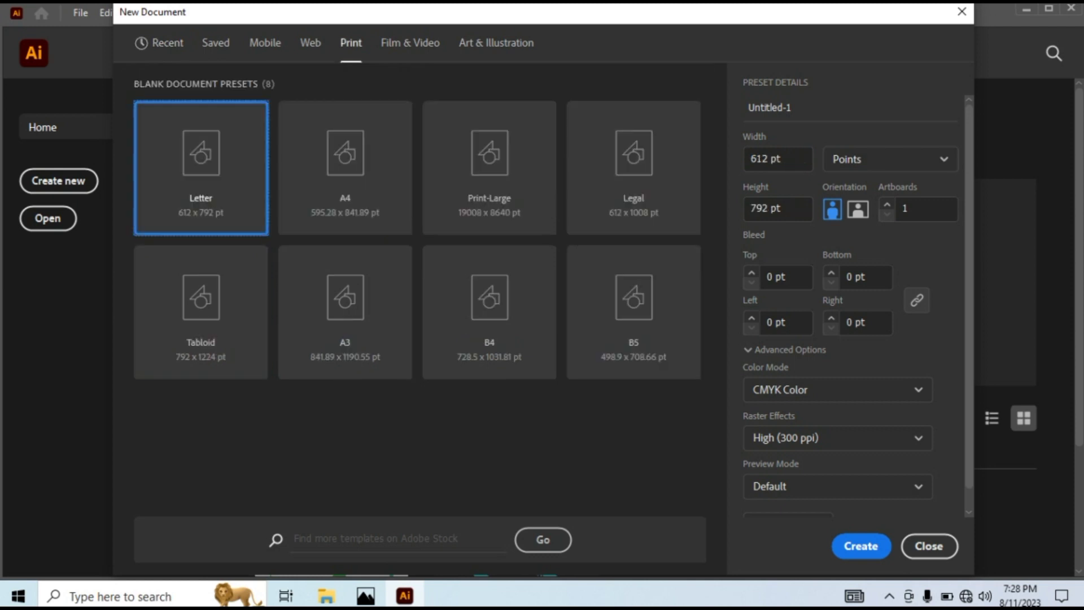
left_click(345, 168)
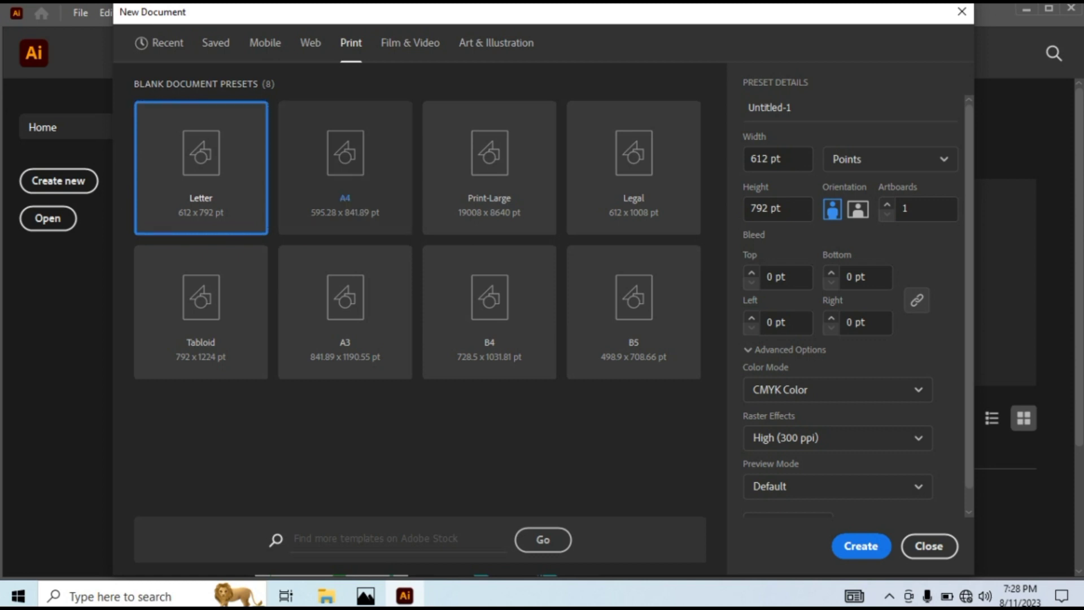
left_click(890, 158)
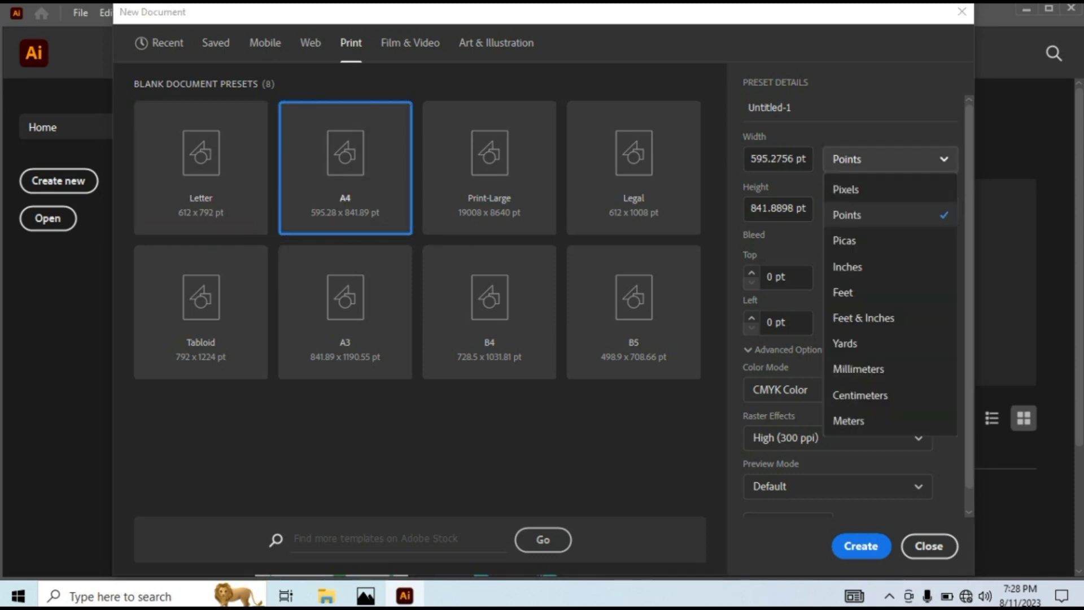
left_click(847, 266)
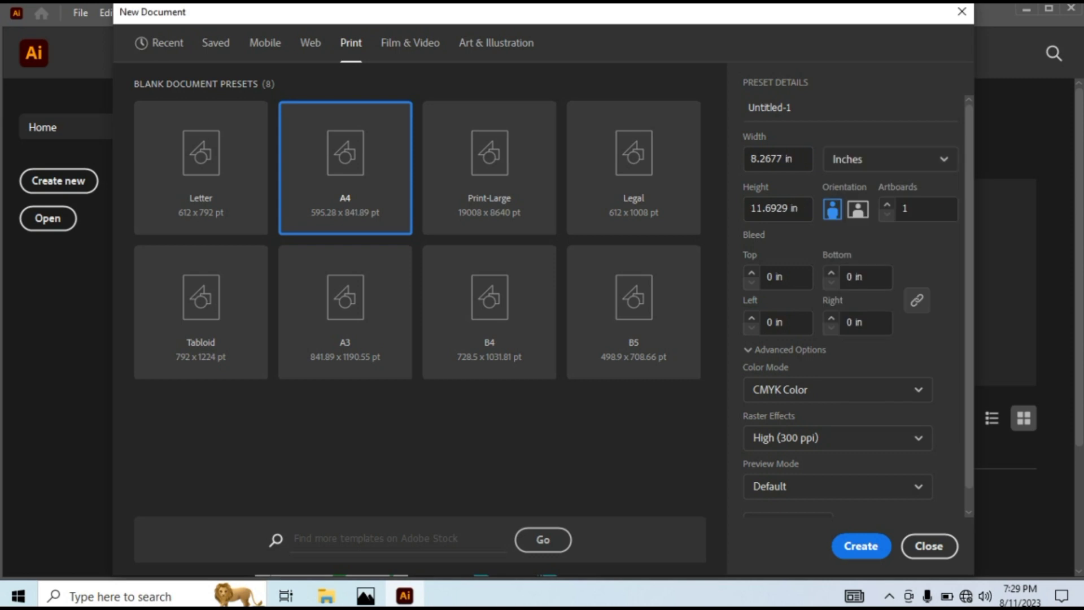
Set the bleed to 0.5 in on all four sides and create the document
left_click(785, 277)
key("BackSpace")
key("BackSpace")
key("BackSpace")
type(".50")
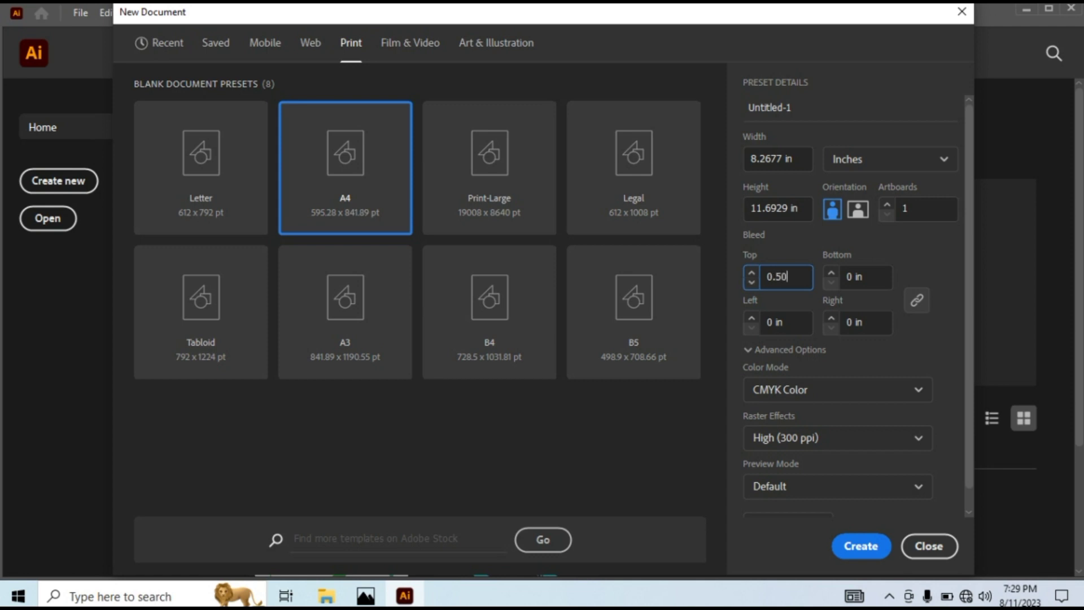
key("Return")
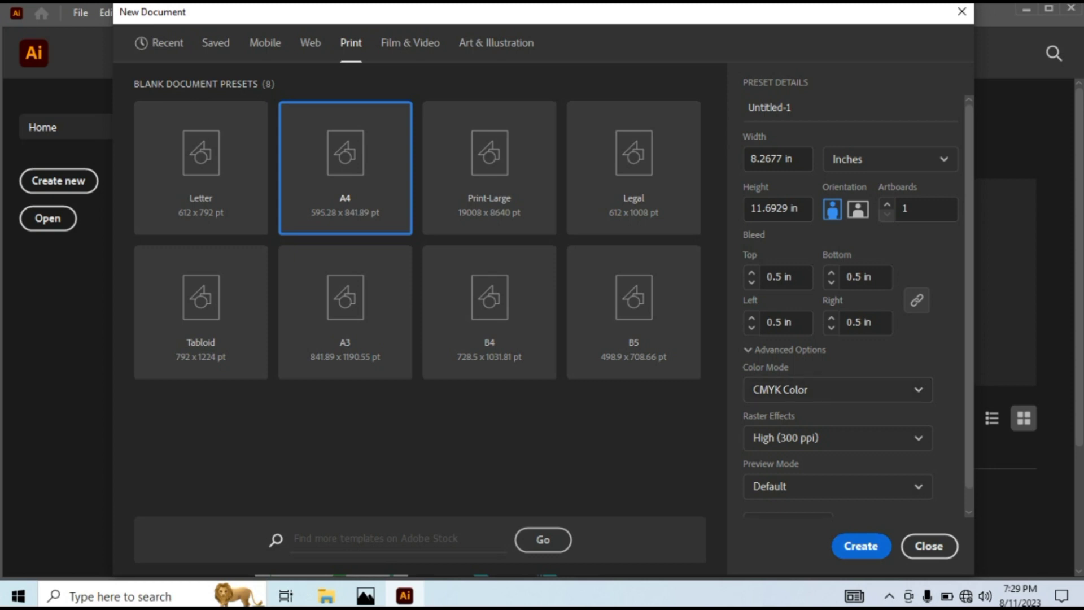
left_click(861, 546)
Draw a rectangle covering the whole artboard, 8.2677 by 11.6929 in, and remove its stroke
left_click(19, 99)
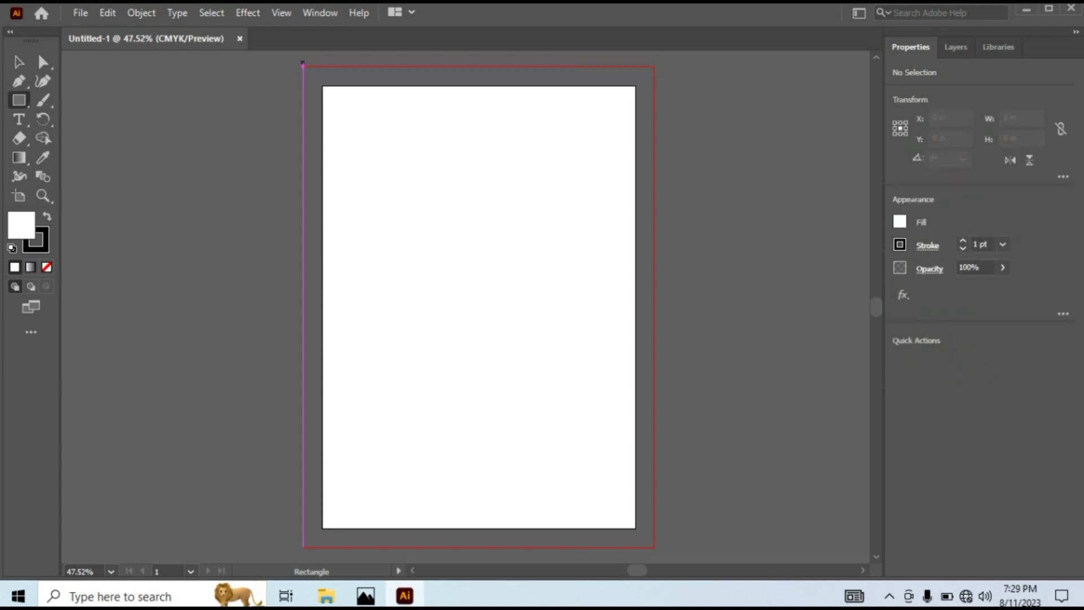
left_click_drag(322, 86, 636, 527)
left_click(900, 244)
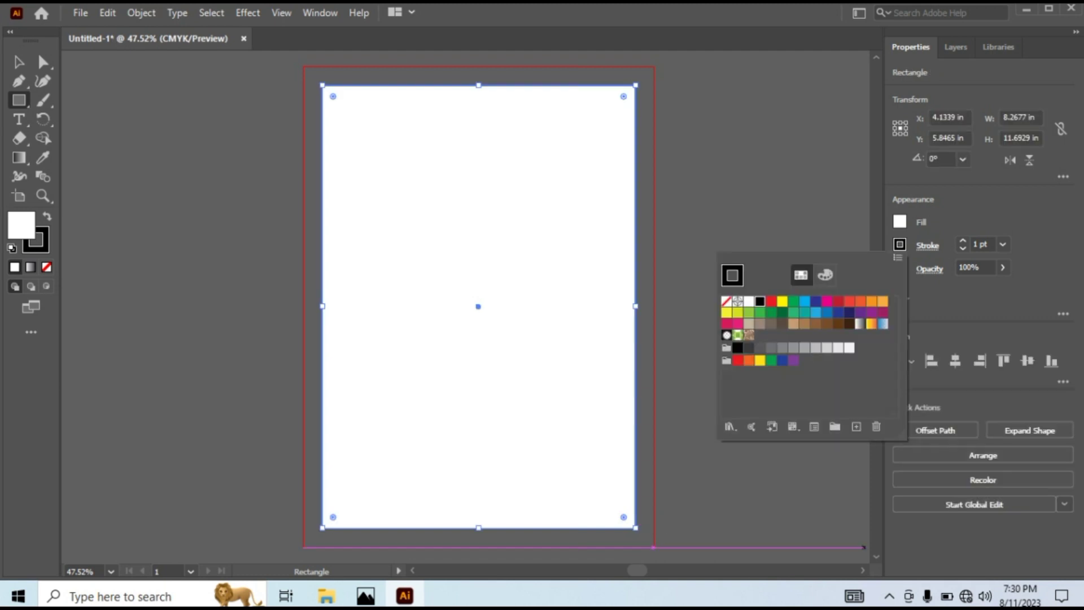
left_click(727, 301)
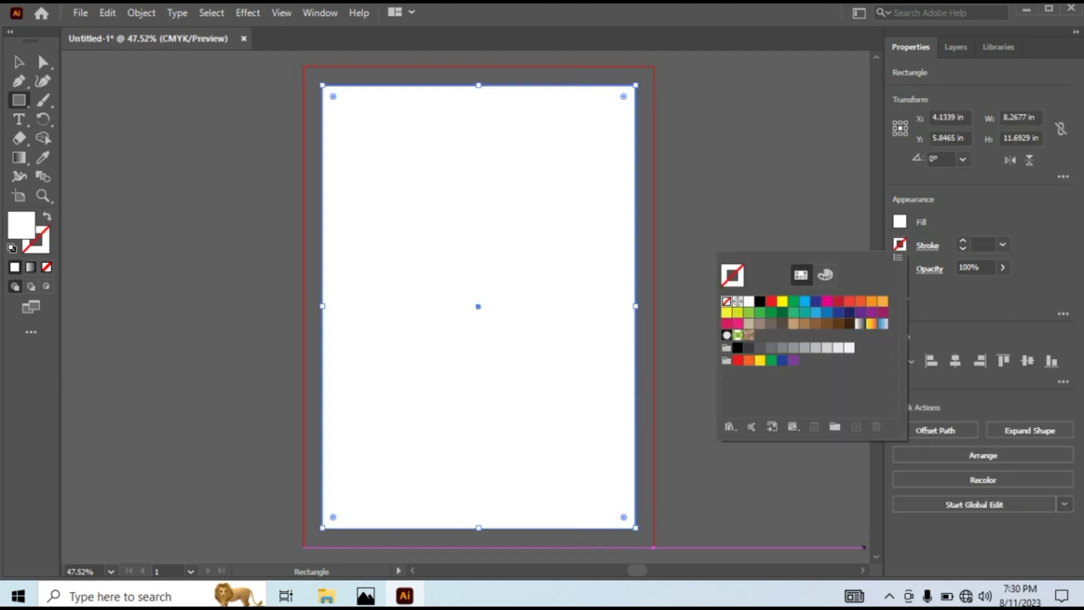
key("Escape")
Fill the artboard-sized rectangle with yellow and deselect it
left_click(900, 222)
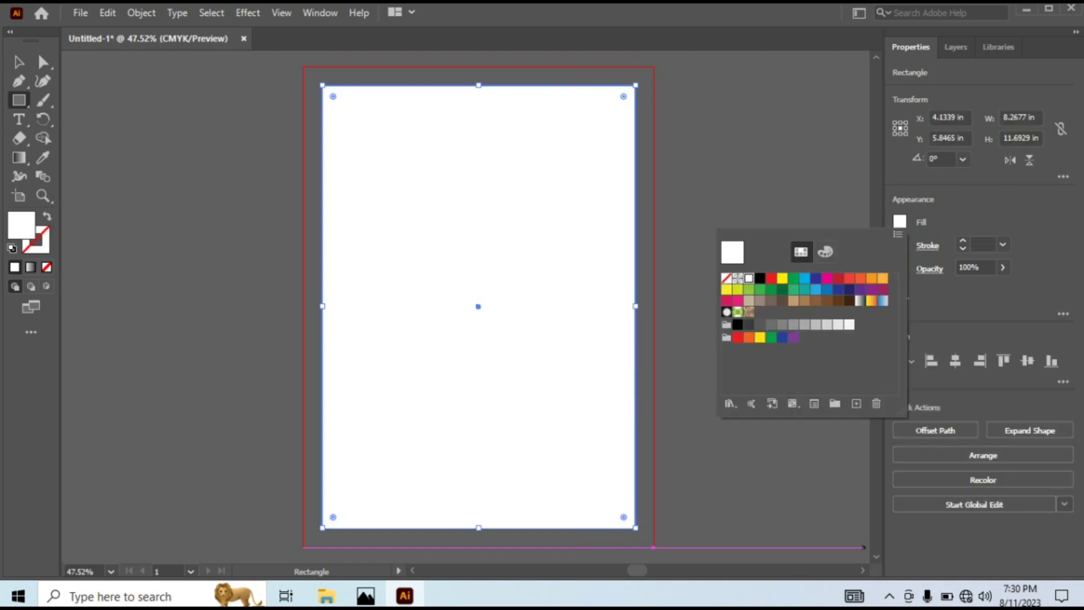
left_click(782, 278)
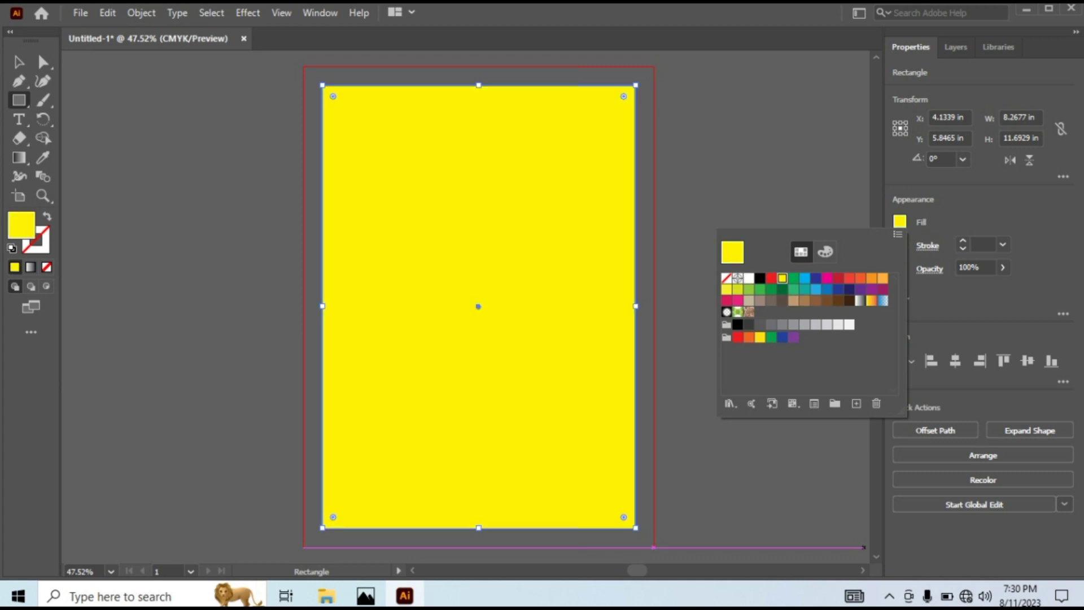
left_click(20, 62)
key("ctrl+2")
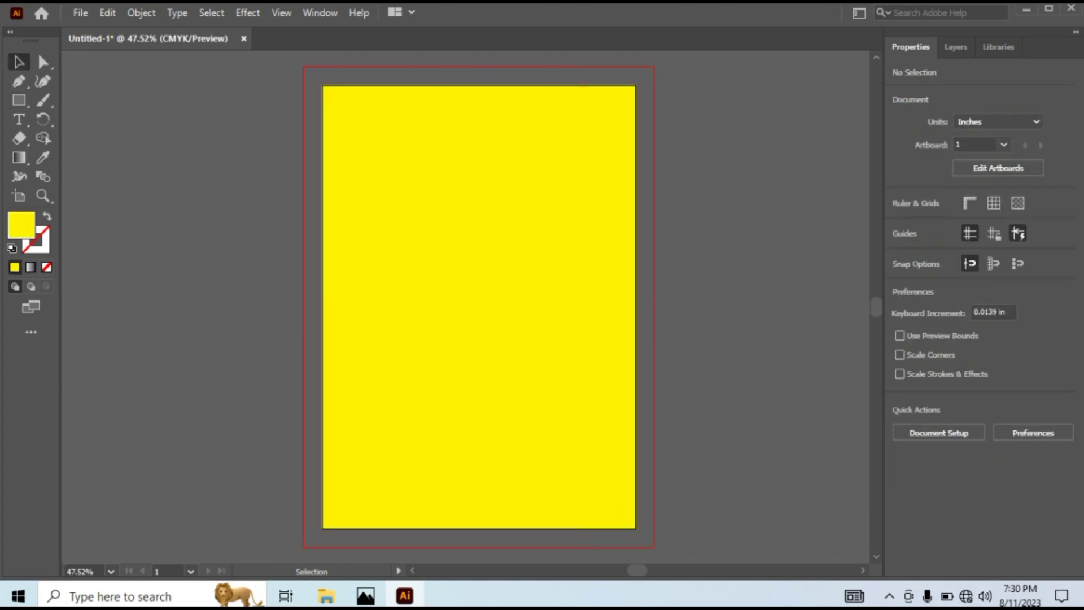
Offset the path of the artboard-sized rectangle by -0.5 in to create an inner margin rectangle
left_click(478, 306)
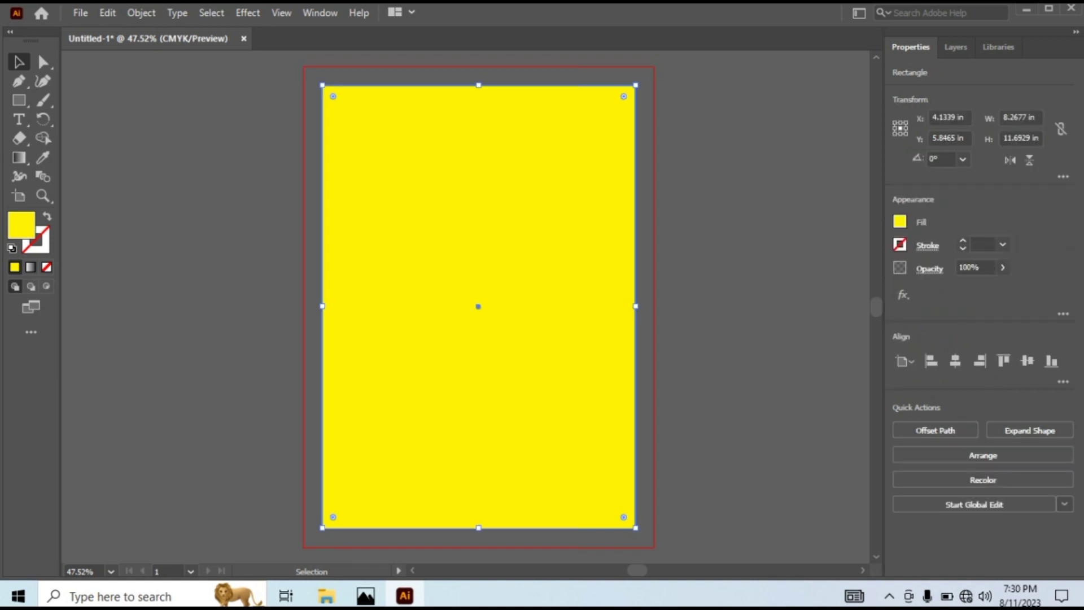
left_click(141, 13)
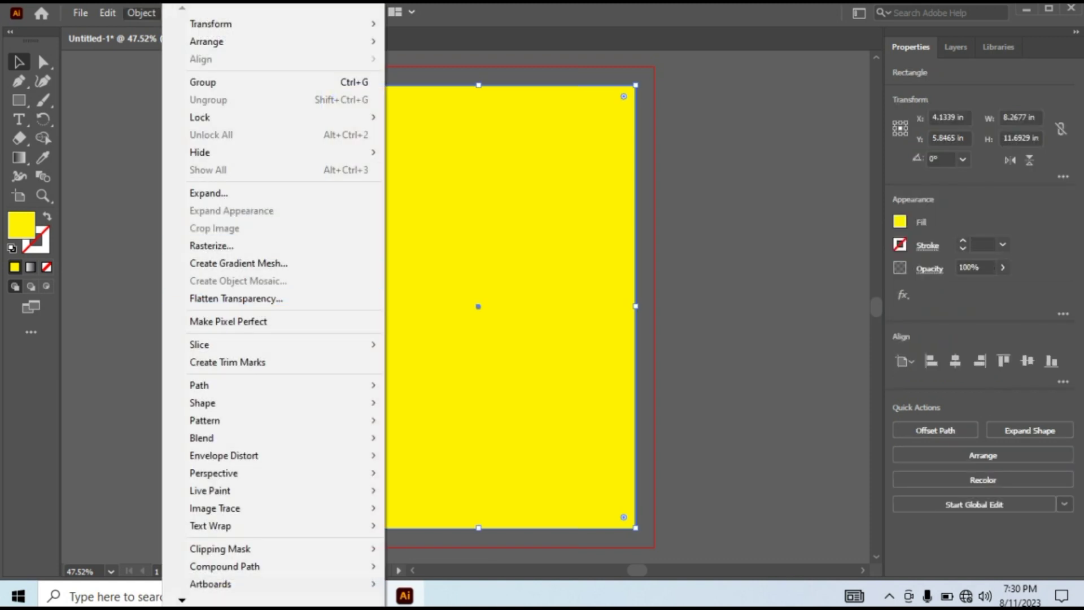
mouse_move(225, 386)
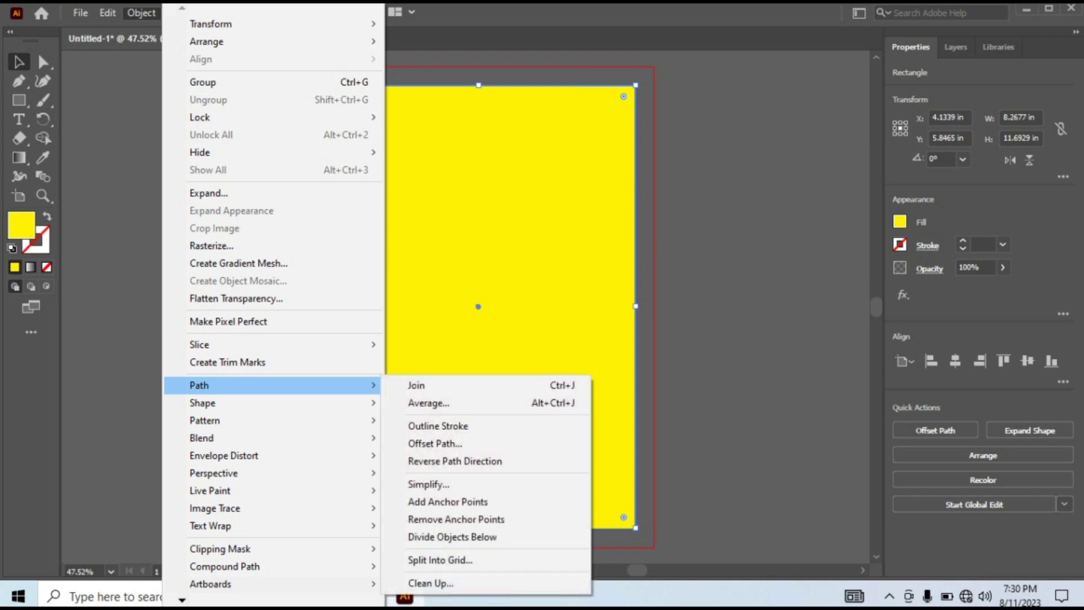
left_click(435, 444)
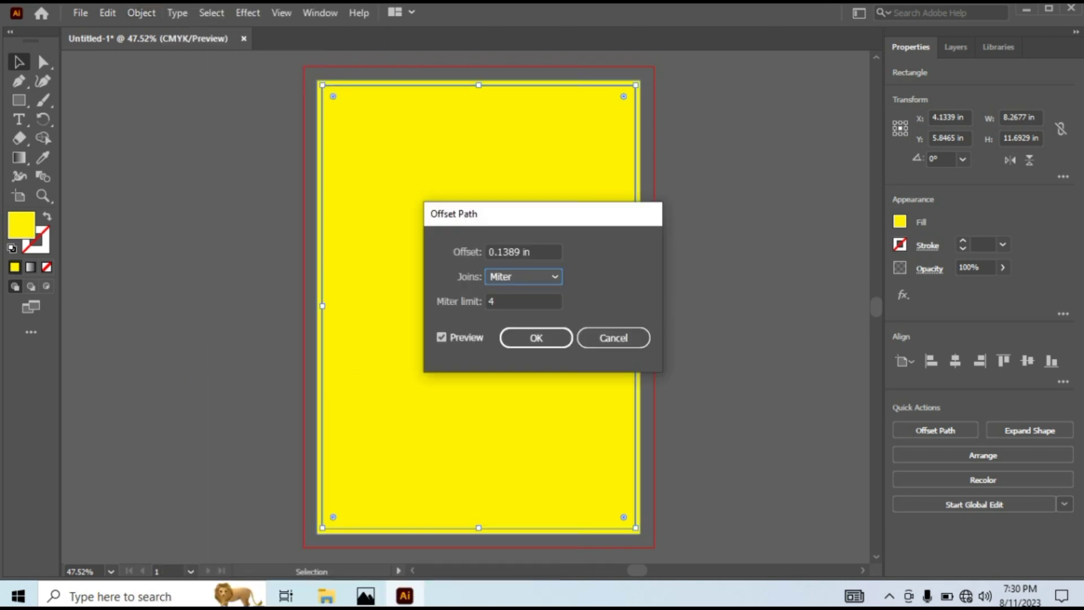
left_click(533, 251)
key("BackSpace")
key("BackSpace")
key("BackSpace")
key("BackSpace")
key("BackSpace")
key("BackSpace")
key("BackSpace")
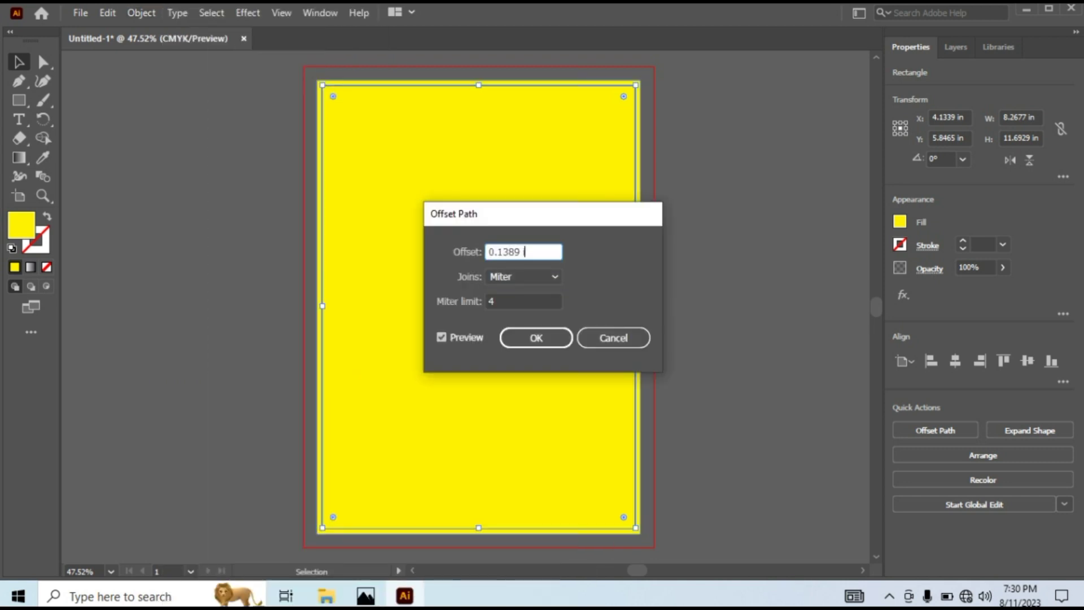
key("BackSpace")
key("BackSpace")
type("-0.5")
left_click(535, 337)
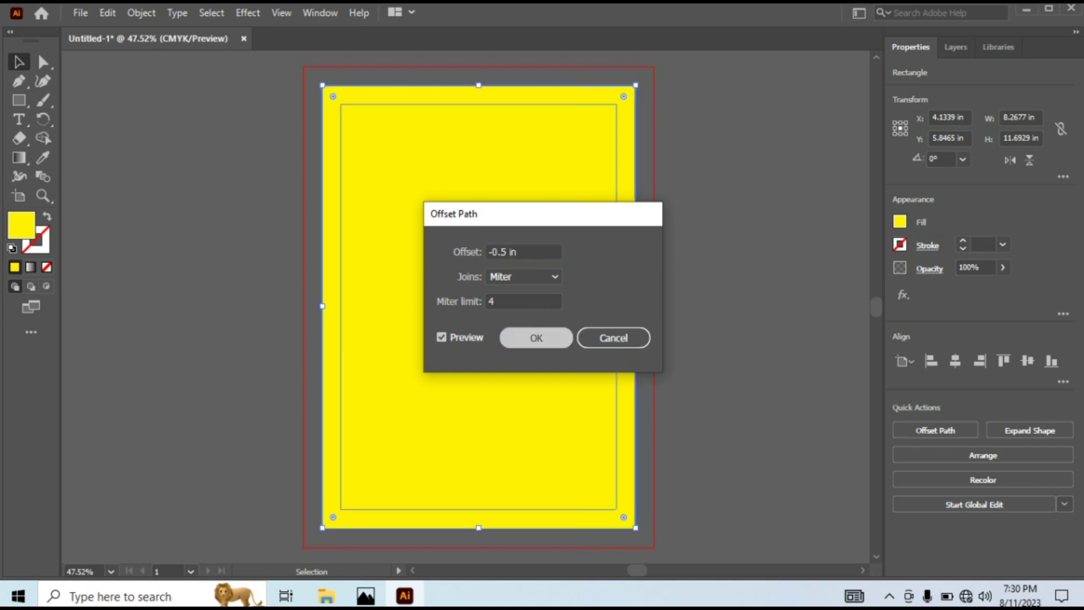
Convert the inner offset rectangle into margin guides and deselect it
right_click(455, 210)
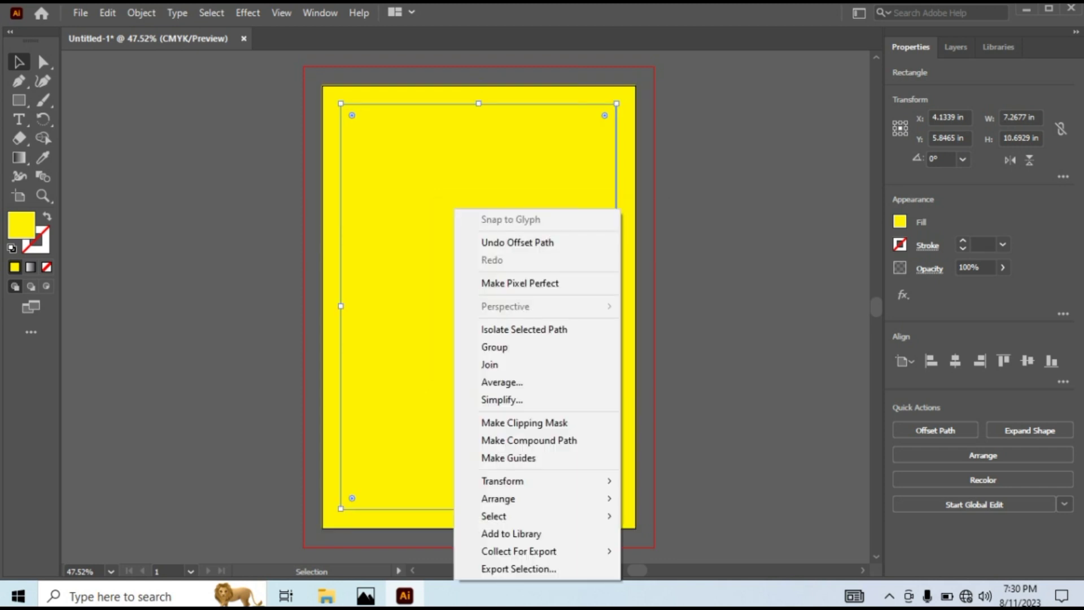
left_click(508, 457)
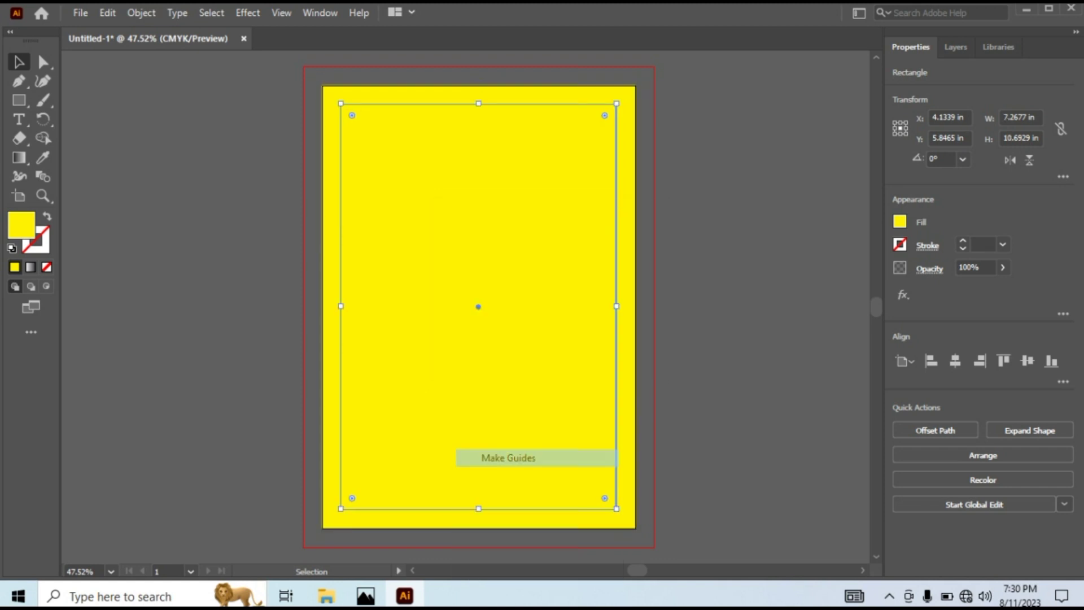
left_click(728, 390)
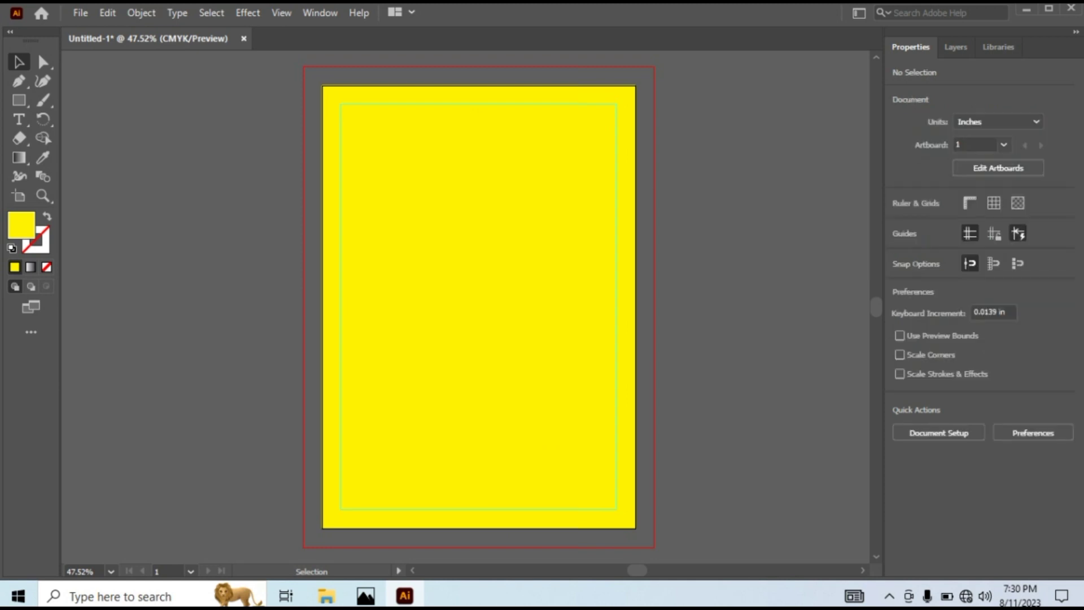
left_click(616, 388)
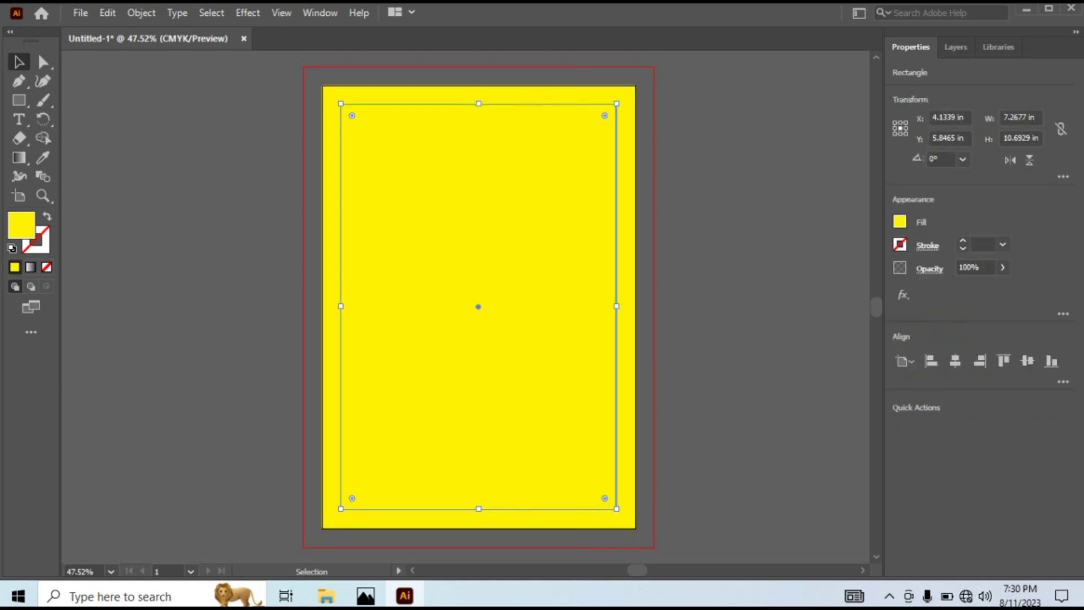
left_click(729, 390)
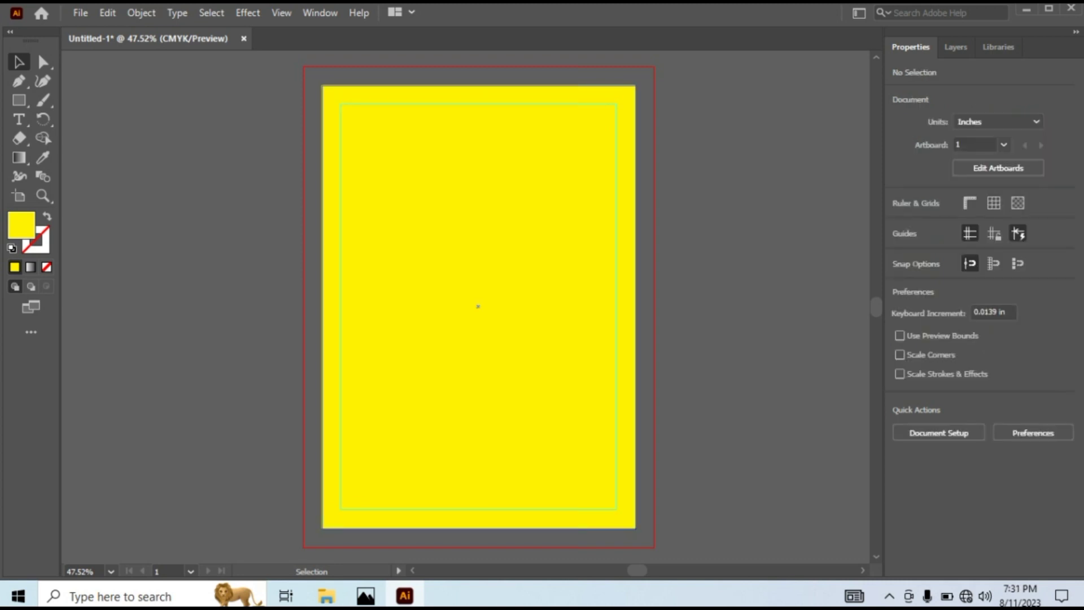
Stretch all four sides of the background rectangle out to the red bleed lines, then deselect it
left_click(390, 518)
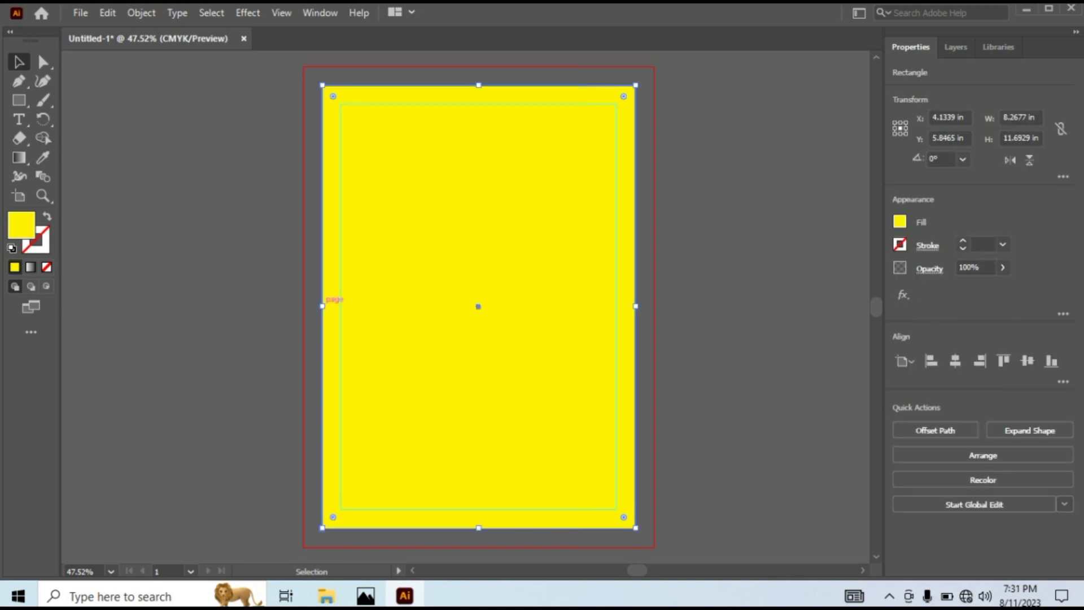
left_click_drag(322, 306, 304, 306)
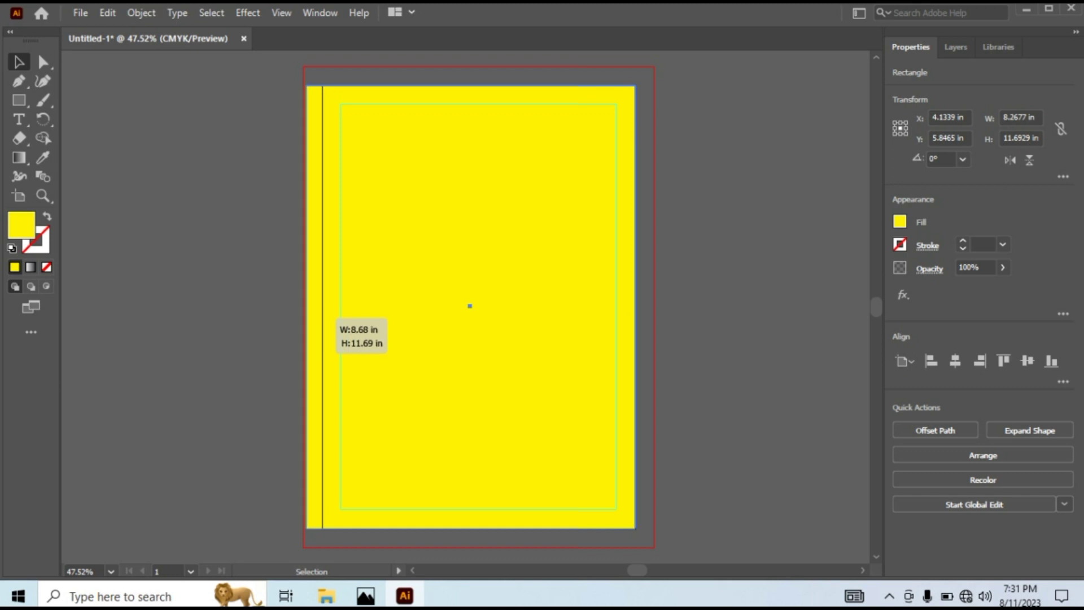
left_click_drag(468, 86, 469, 67)
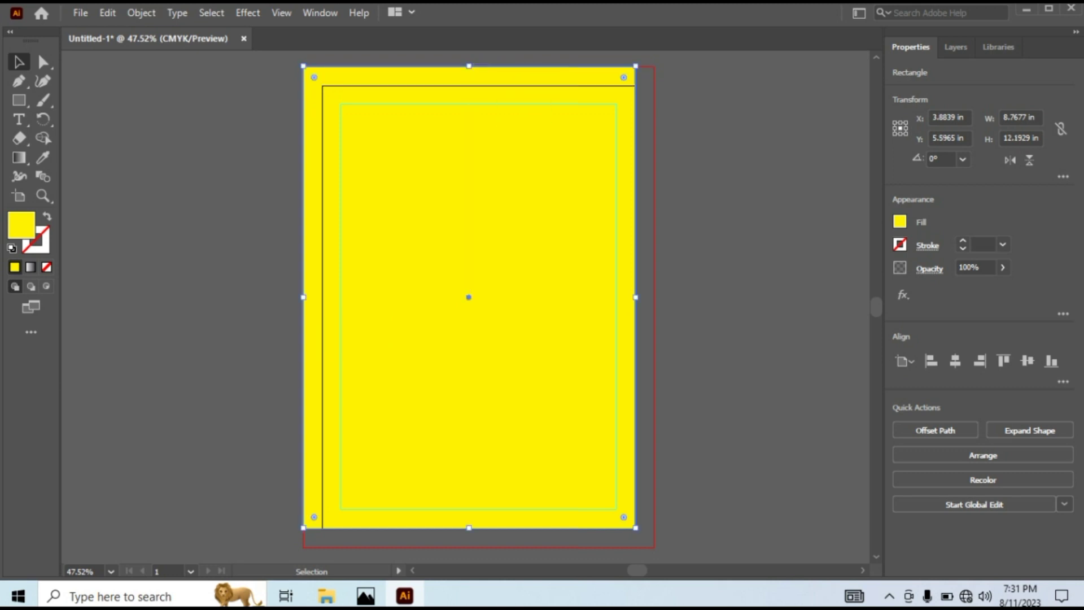
left_click_drag(637, 297, 654, 297)
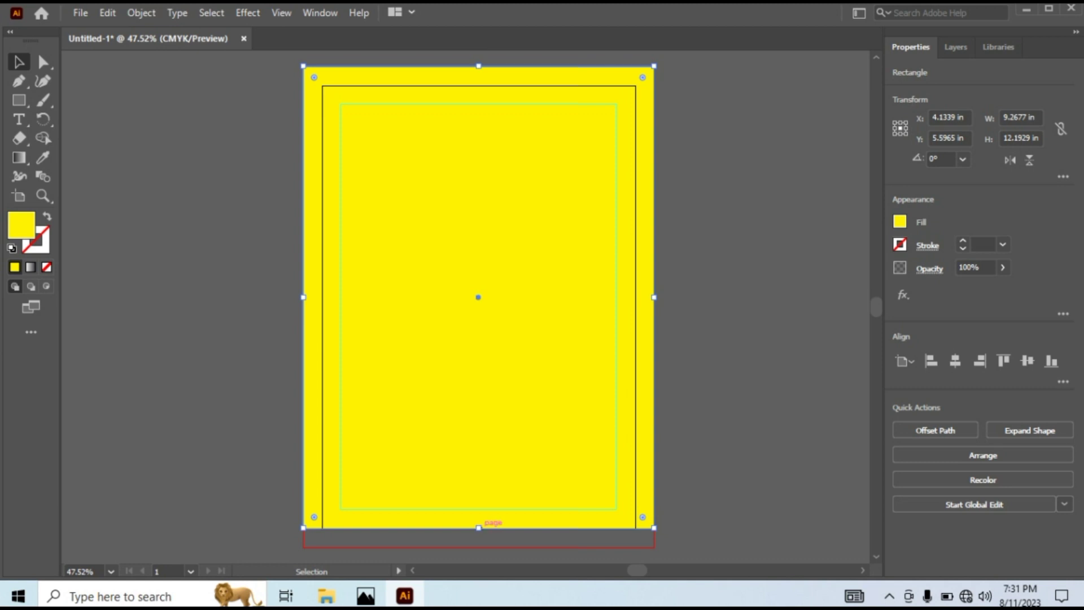
left_click_drag(478, 527, 478, 546)
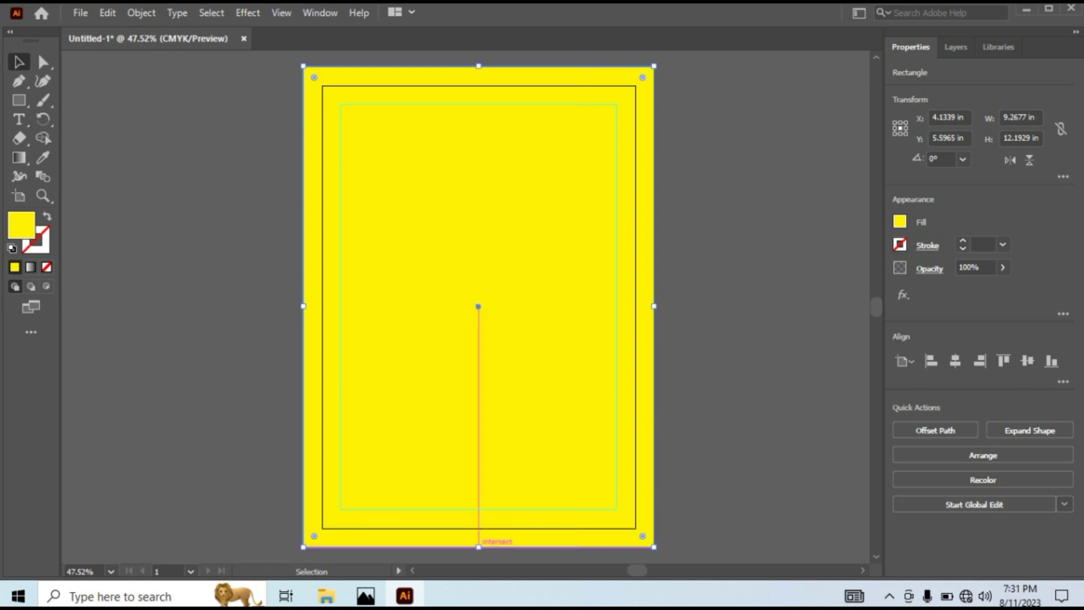
key("ctrl+shift+a")
Change the fill of the background rectangle to white
scroll(479, 307, "up", 1)
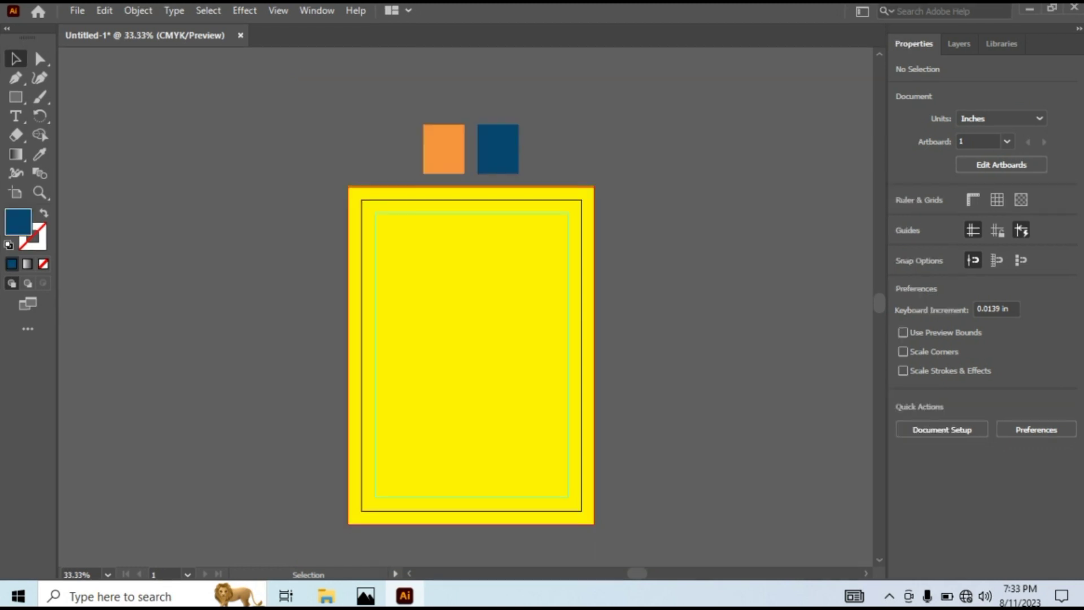
left_click(469, 355)
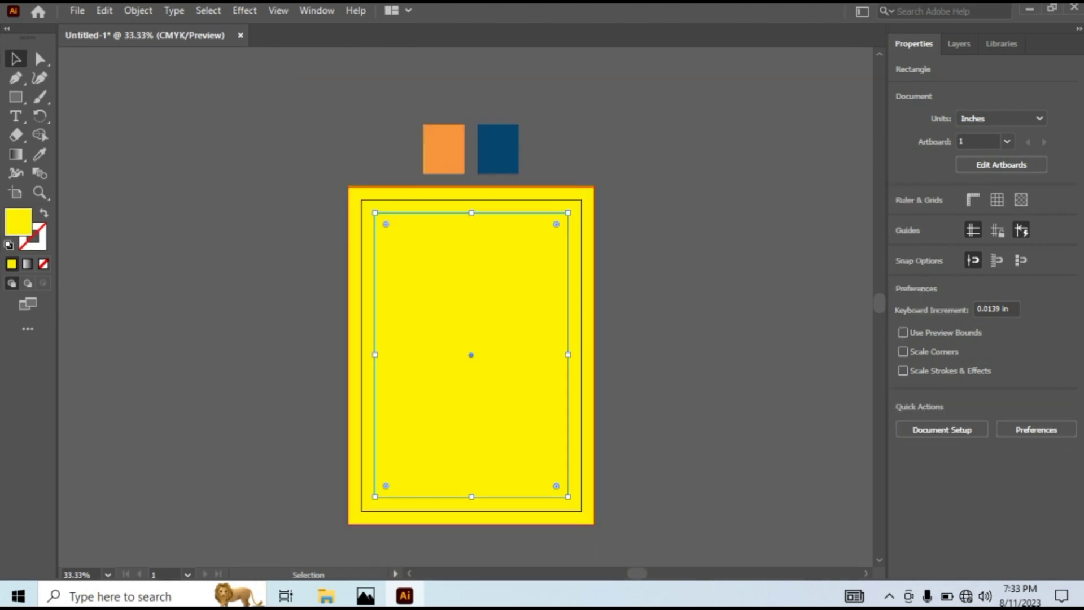
key("ctrl+shift+a")
left_click(593, 201)
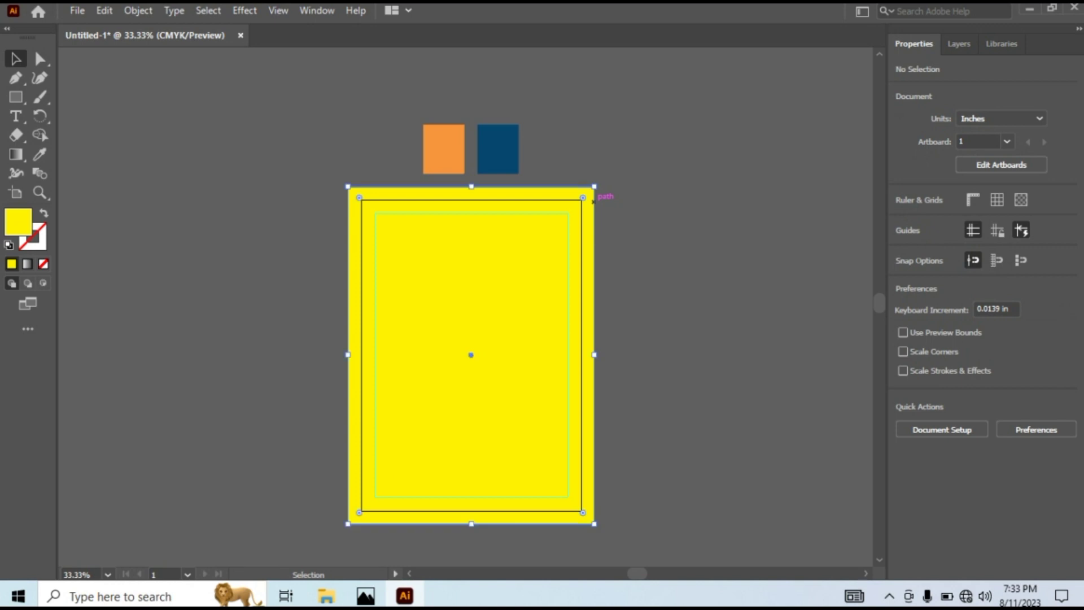
left_click(903, 218)
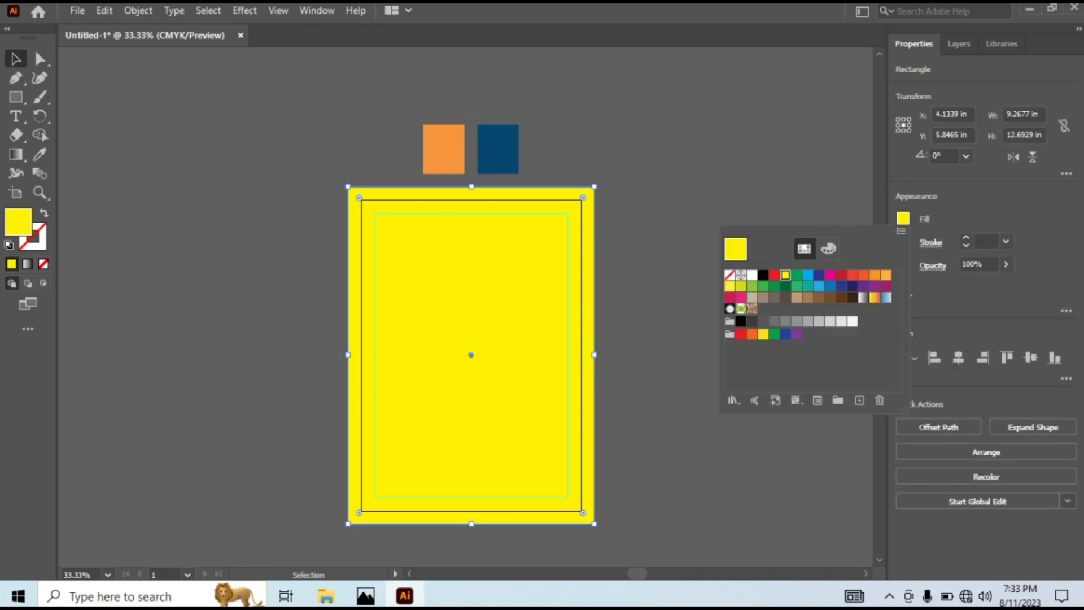
left_click(752, 275)
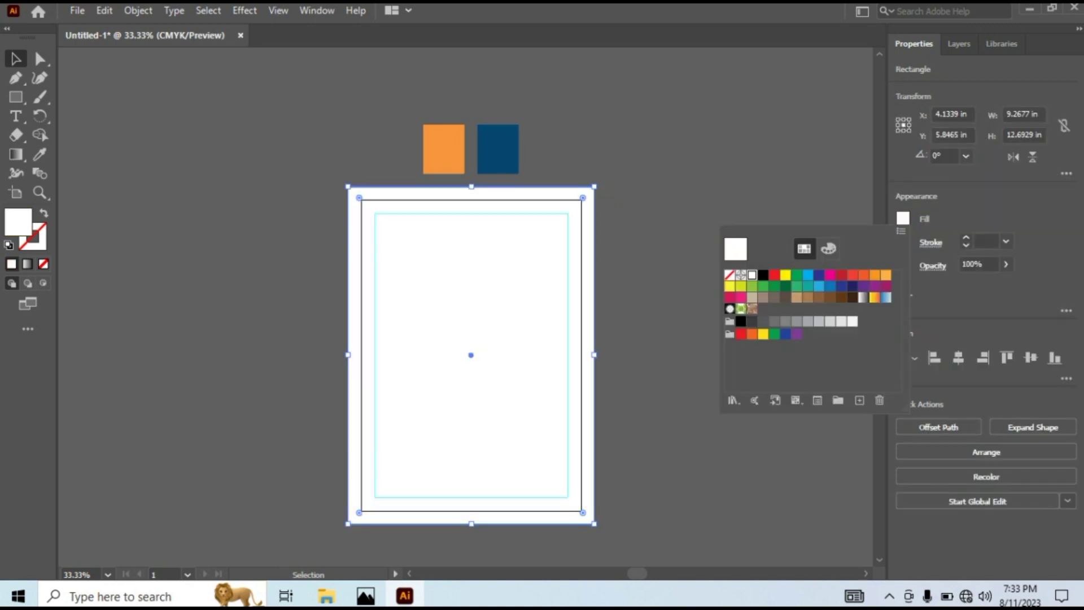
left_click(16, 58)
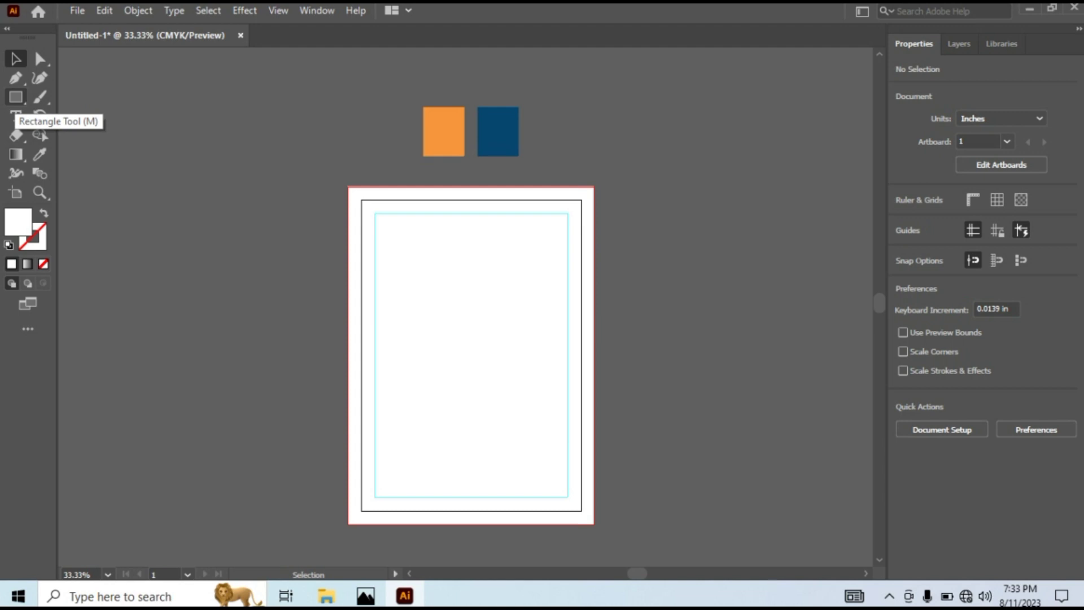
Draw a small white circle about 0.66 in wide on the empty canvas beside the artboard with the Ellipse tool
right_click(15, 97)
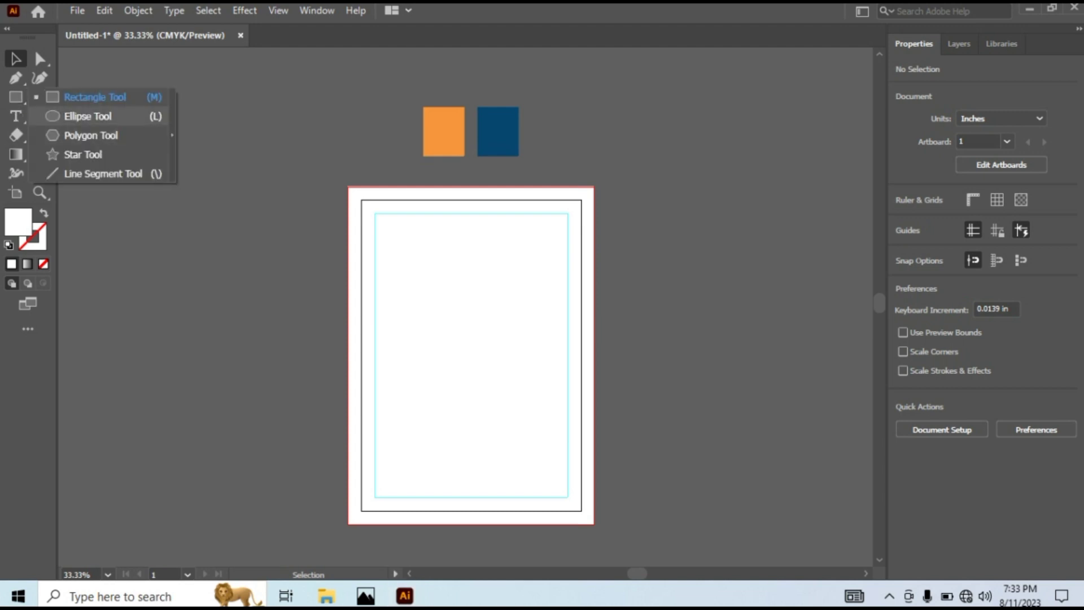
left_click(68, 113)
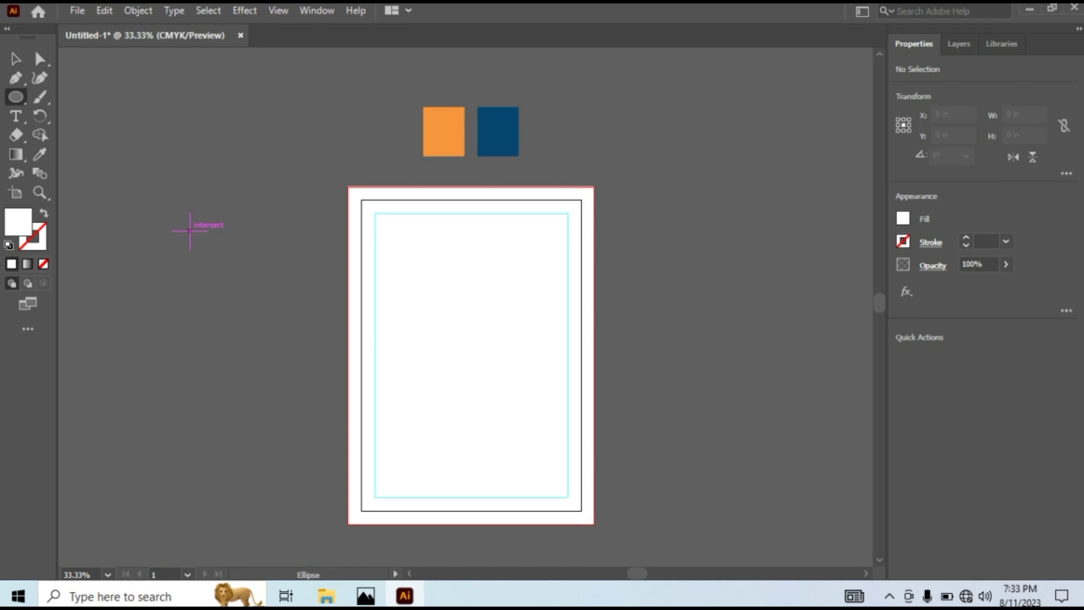
mouse_move(188, 228)
left_mouse_down()
mouse_move(206, 246)
mouse_move(198, 239)
left_mouse_up()
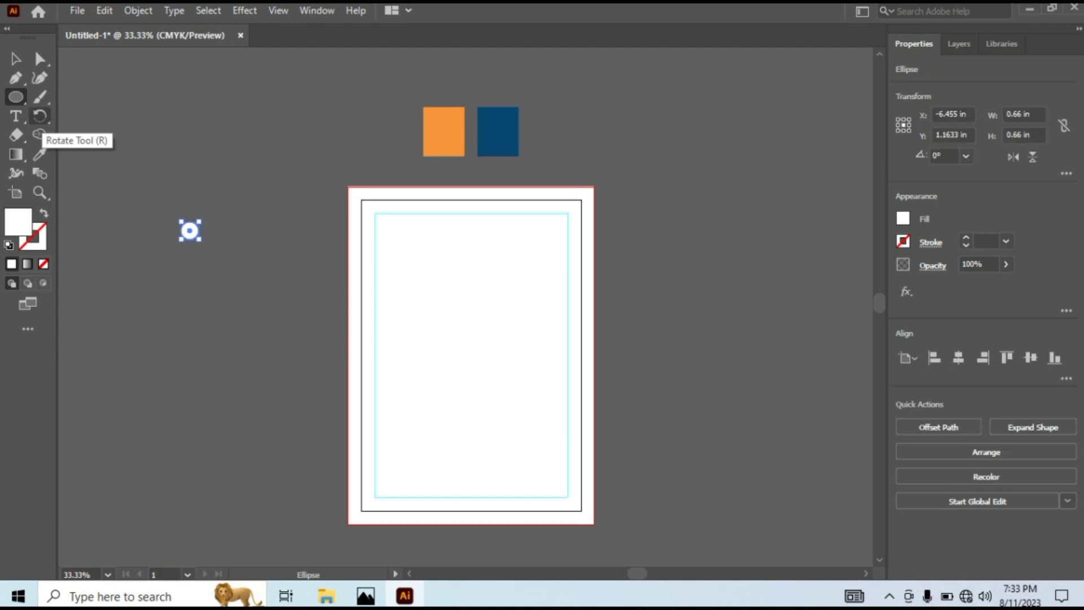
Create a copy of the small circle rotated 20° about a center point below it
left_click(40, 117)
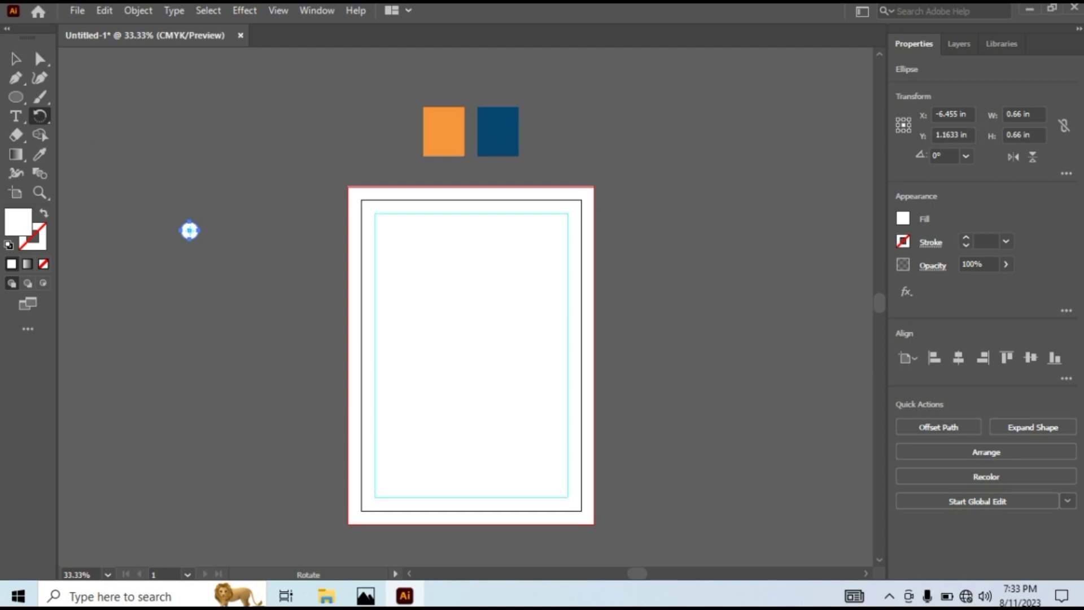
key("Return")
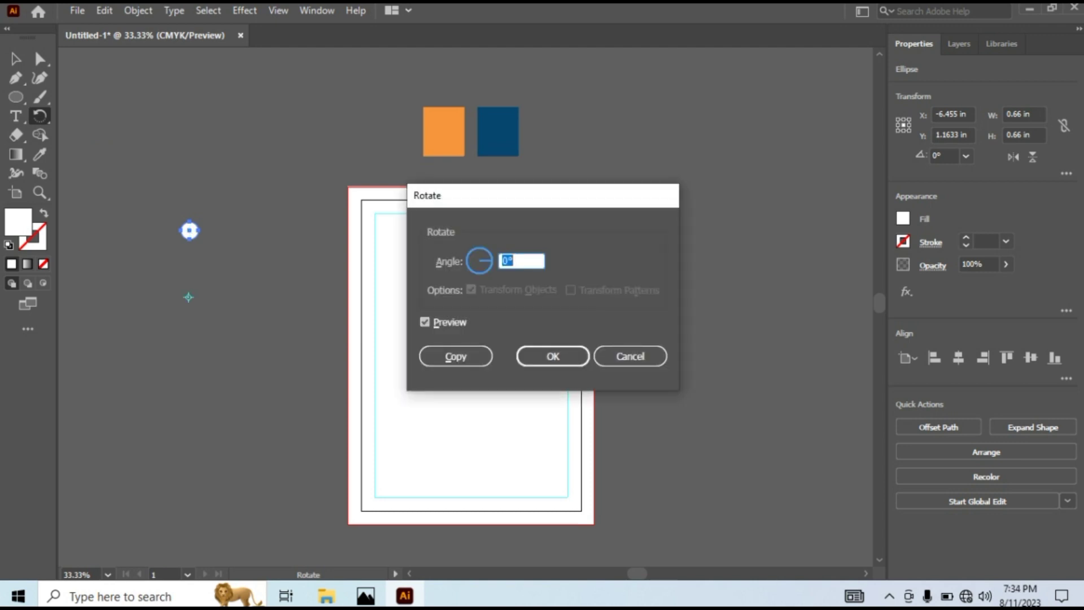
type("20")
key("Tab")
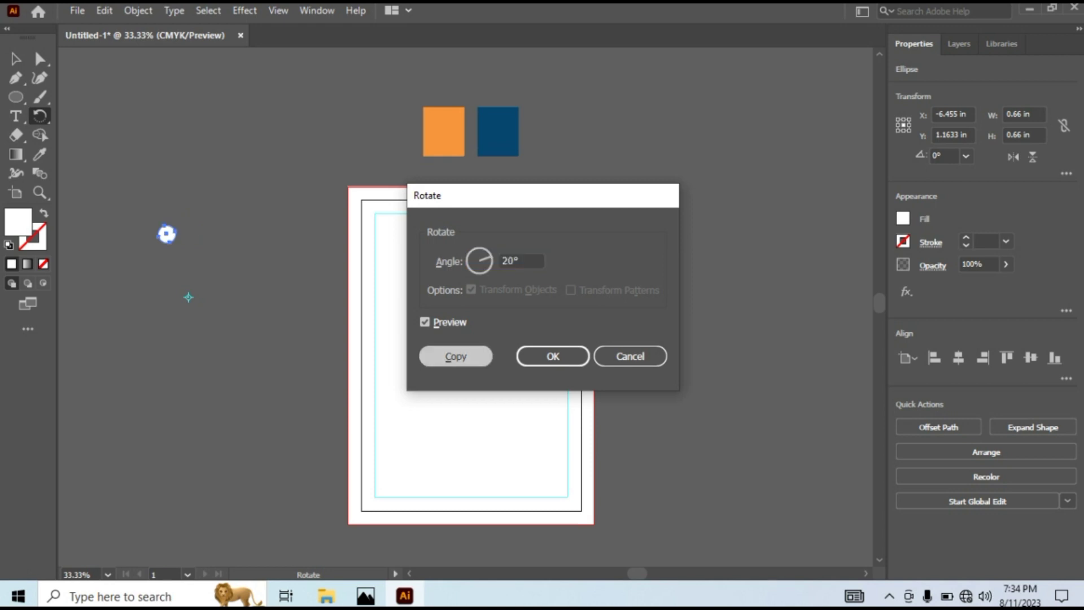
key("Return")
Repeat the rotated copy until the small circles form a complete ring
key("ctrl+d")
key("ctrl+d")
key("ctrl+d")
key("ctrl+d")
key("ctrl+d")
key("ctrl+d")
key("ctrl+d")
key("ctrl+d")
key("ctrl+d")
key("ctrl+d")
key("ctrl+d")
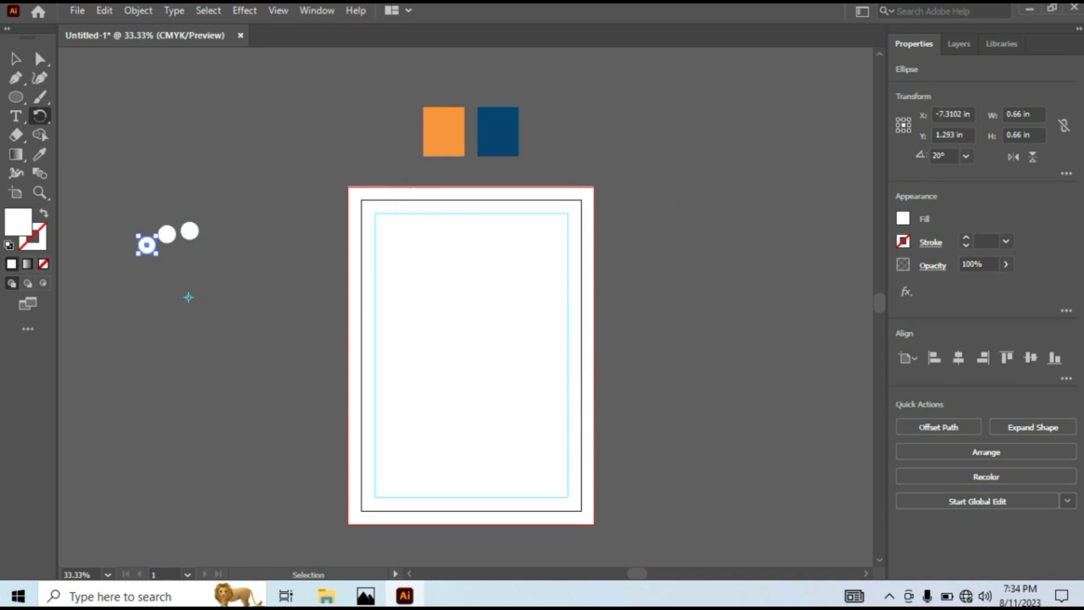
key("ctrl+d")
key("ctrl+d")
key("ctrl+d")
key("ctrl+d")
key("ctrl+d")
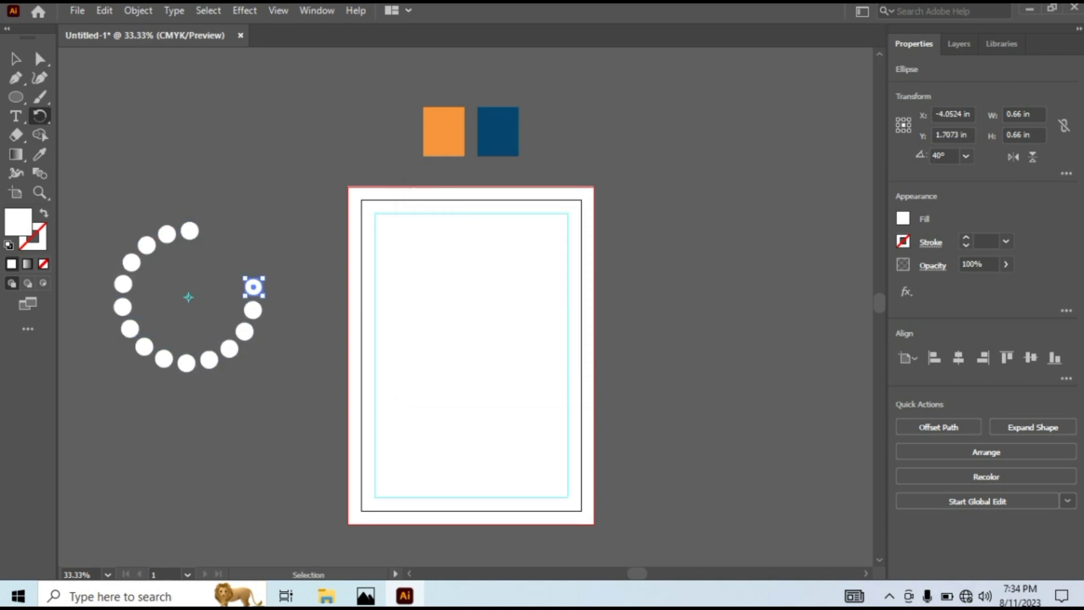
Select all the small circles of the ring, group them, and clear the selection
key("v")
key("ctrl+shift+a")
left_click_drag(128, 215, 290, 404)
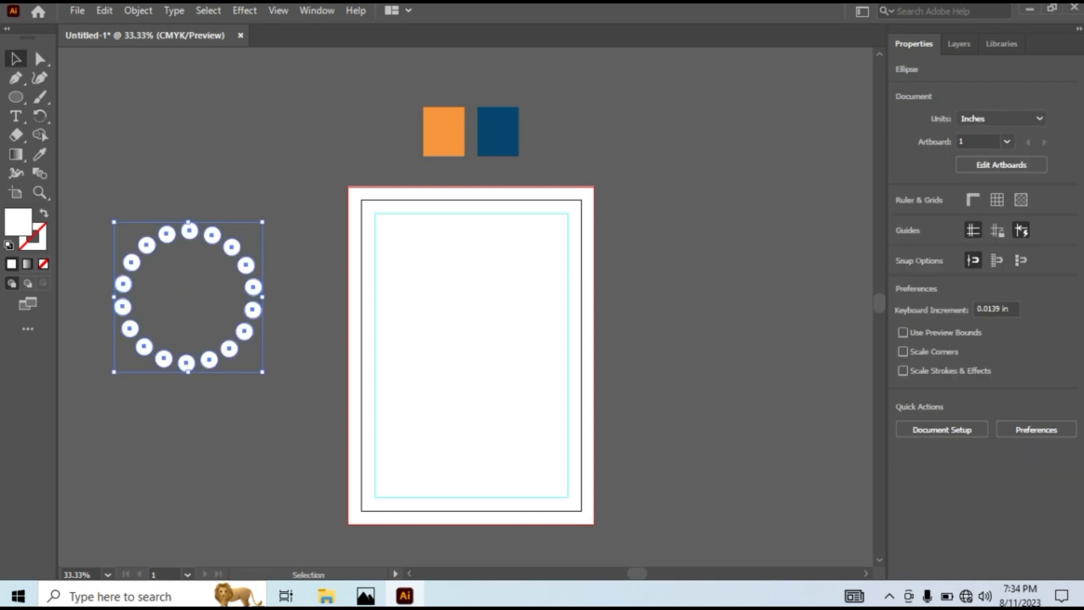
key("ctrl+g")
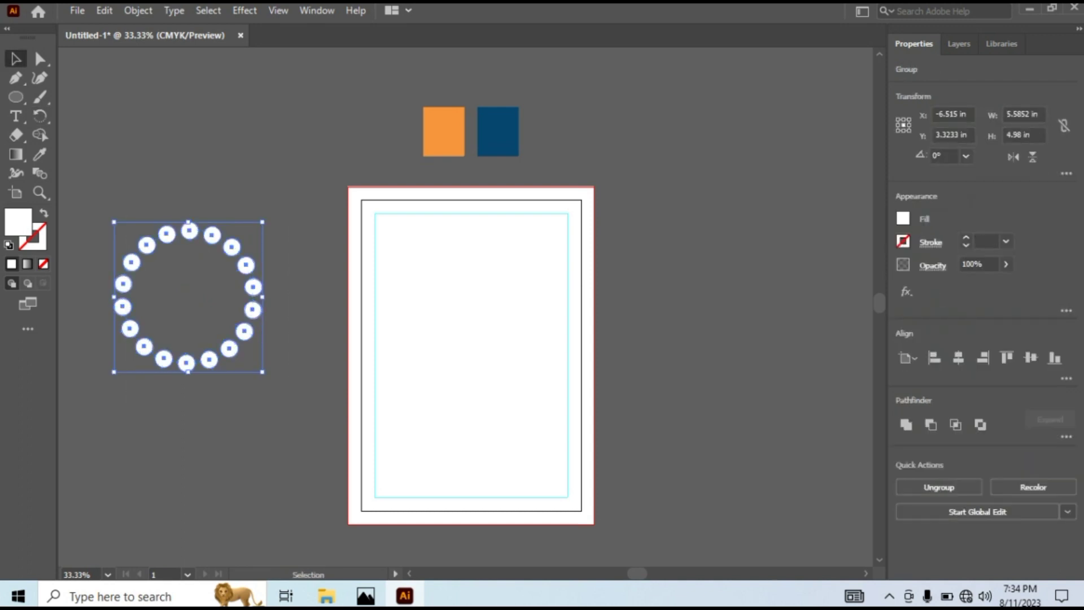
key("ctrl+shift+a")
Draw a larger white circle about 3.18 in wide above the ring of circles
key("l")
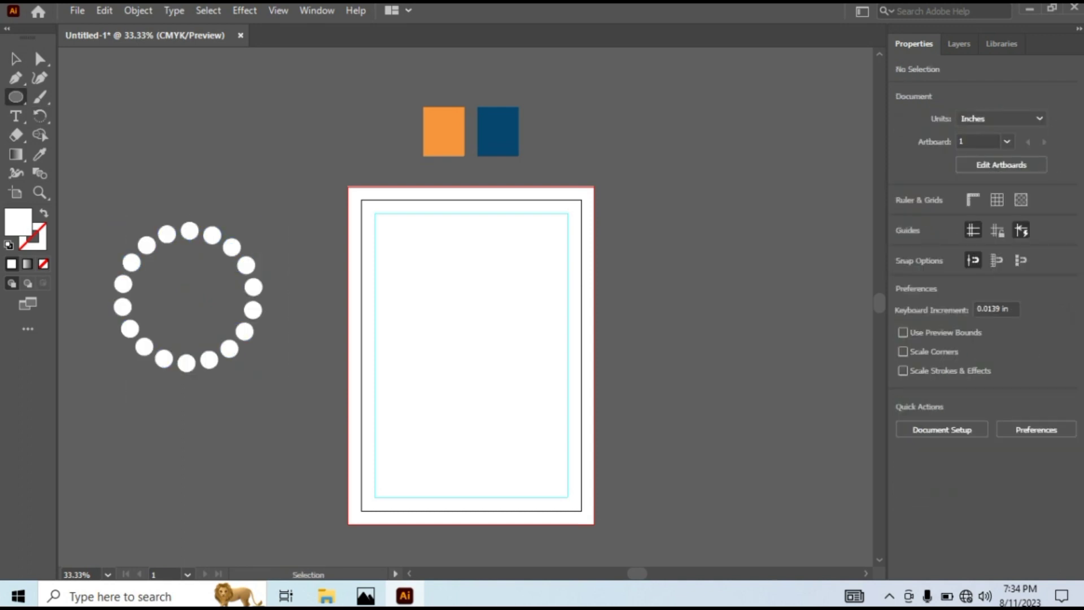
left_click_drag(186, 124, 209, 167)
key("v")
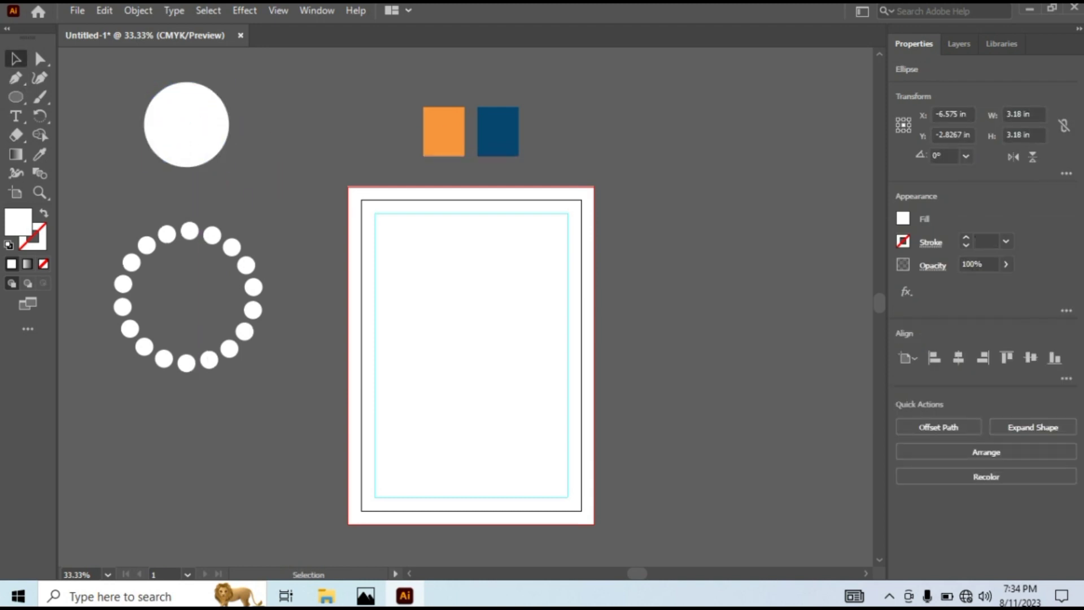
Center the large circle and the ring on each other horizontally and vertically, then deselect them
left_click_drag(97, 95, 282, 389)
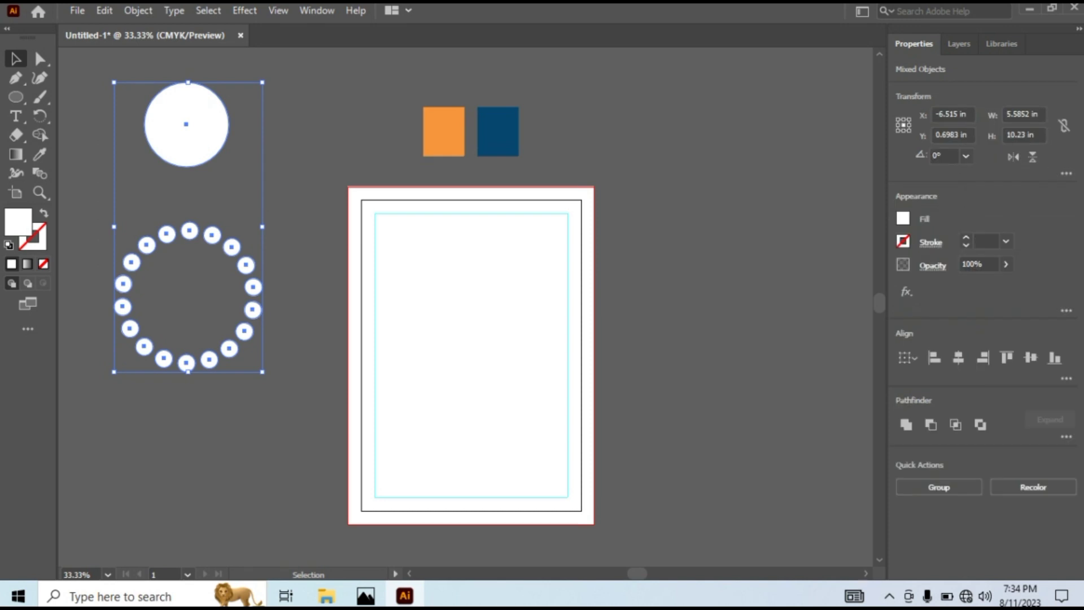
left_click(959, 357)
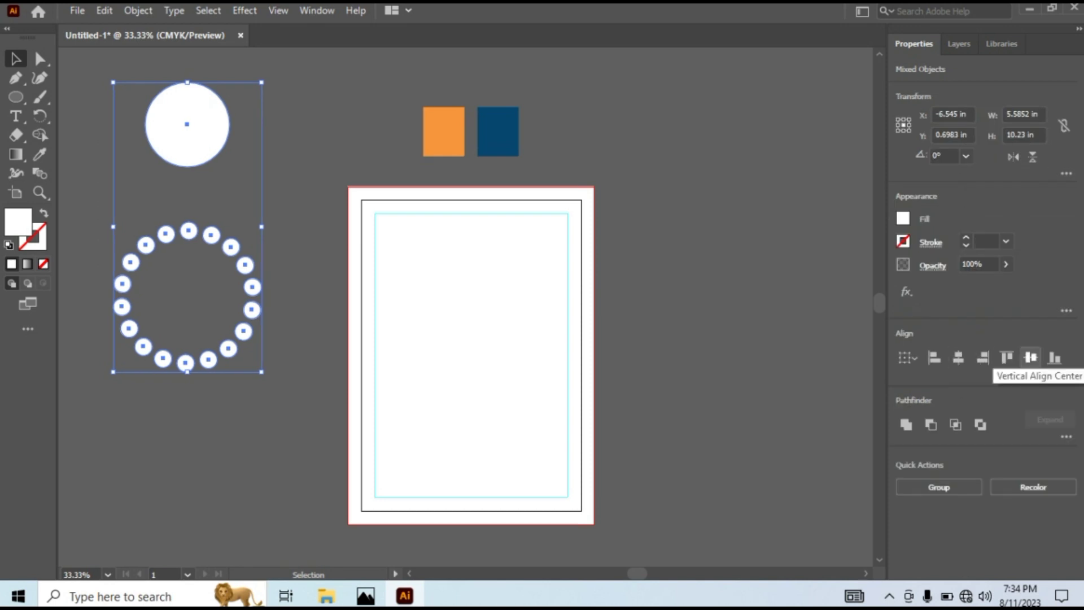
left_click(1031, 357)
left_click(302, 186)
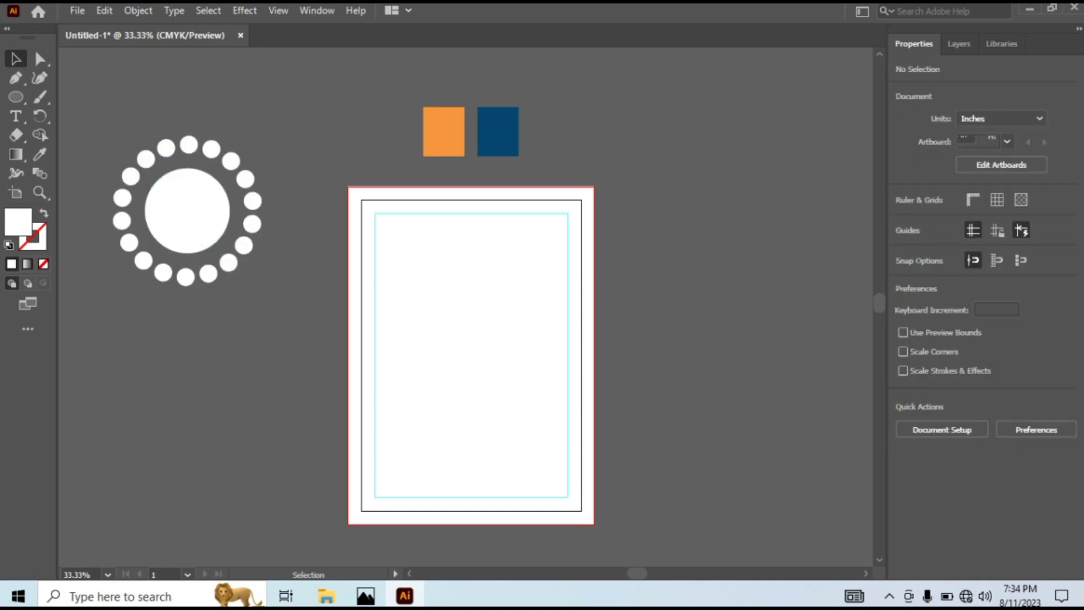
Scale the large circle and ring together down to about 1.59 by 1.42 in and group them as one emblem
left_click_drag(120, 136, 242, 278)
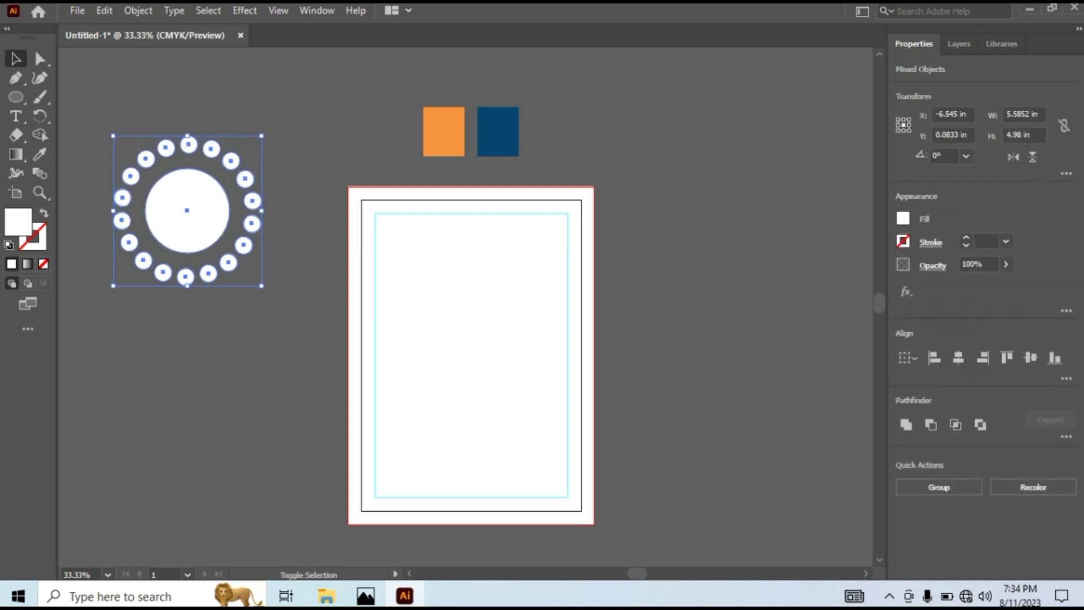
left_click_drag(261, 136, 209, 189)
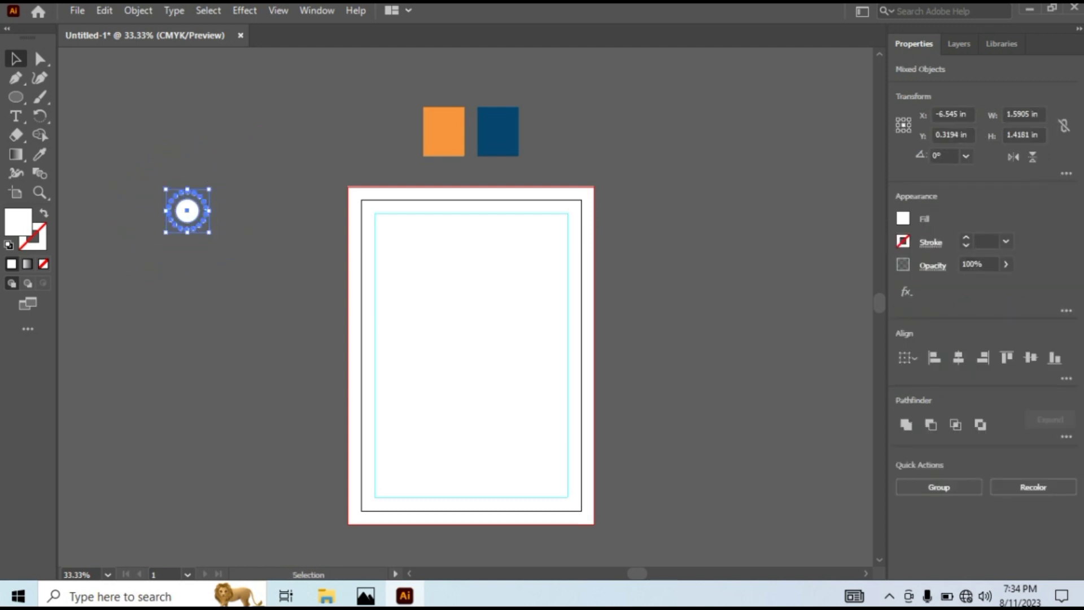
key("ctrl+g")
left_click(255, 189)
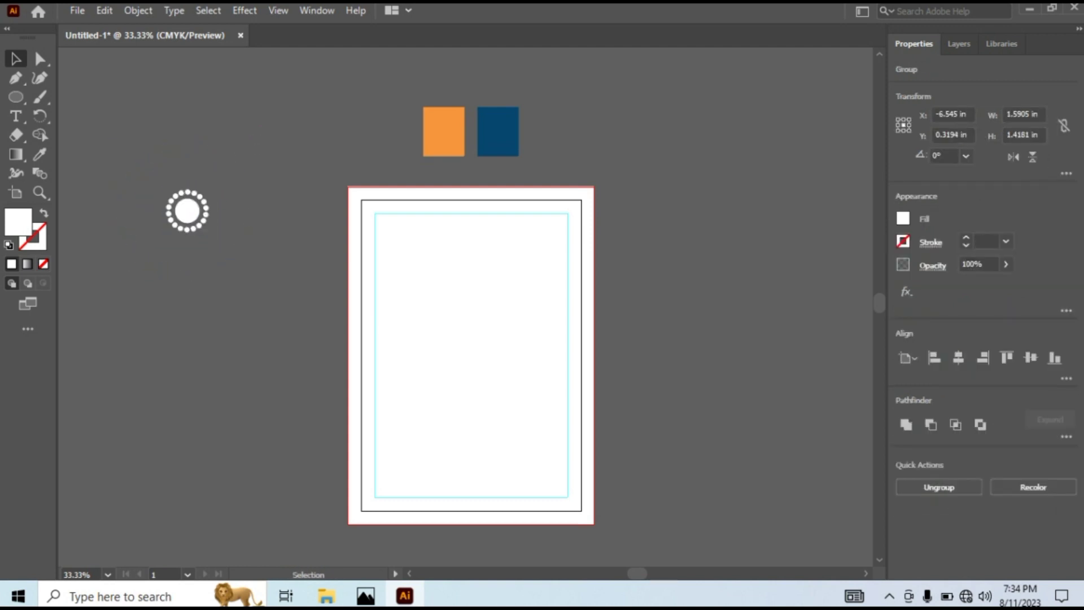
Move the sun-like emblem to the other side of the artboard and fill it with the orange swatch's color
left_click_drag(187, 210, 737, 167)
key("i")
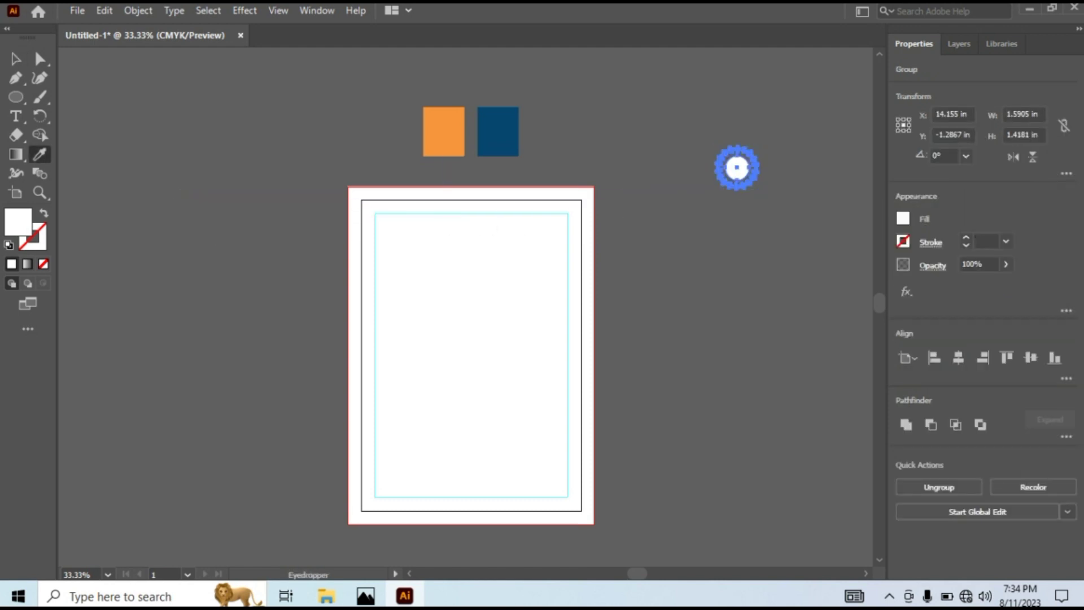
left_click(444, 131)
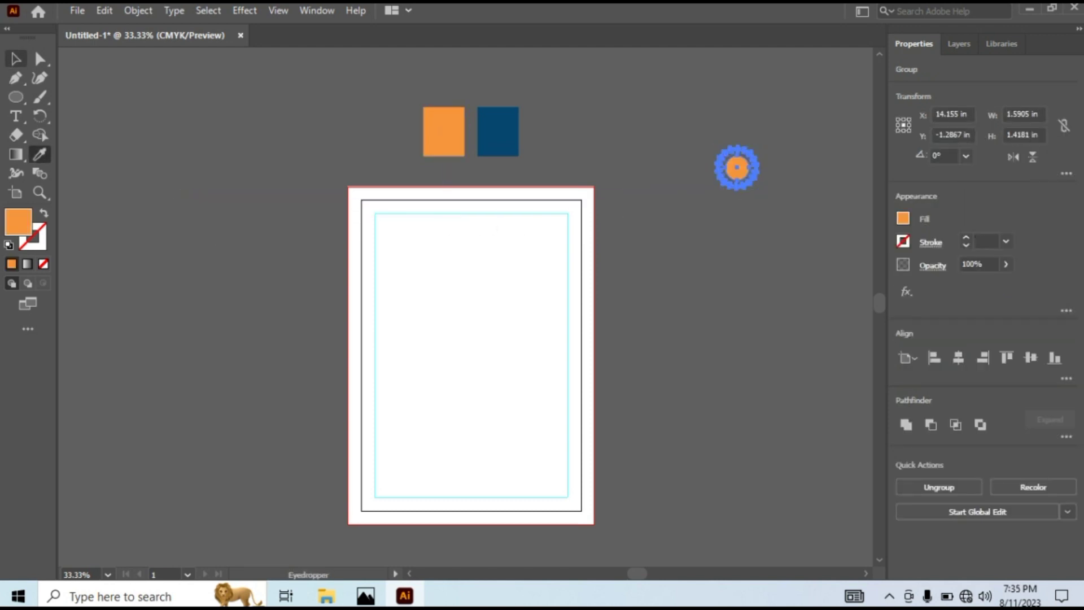
key("v")
key("ctrl+shift+a")
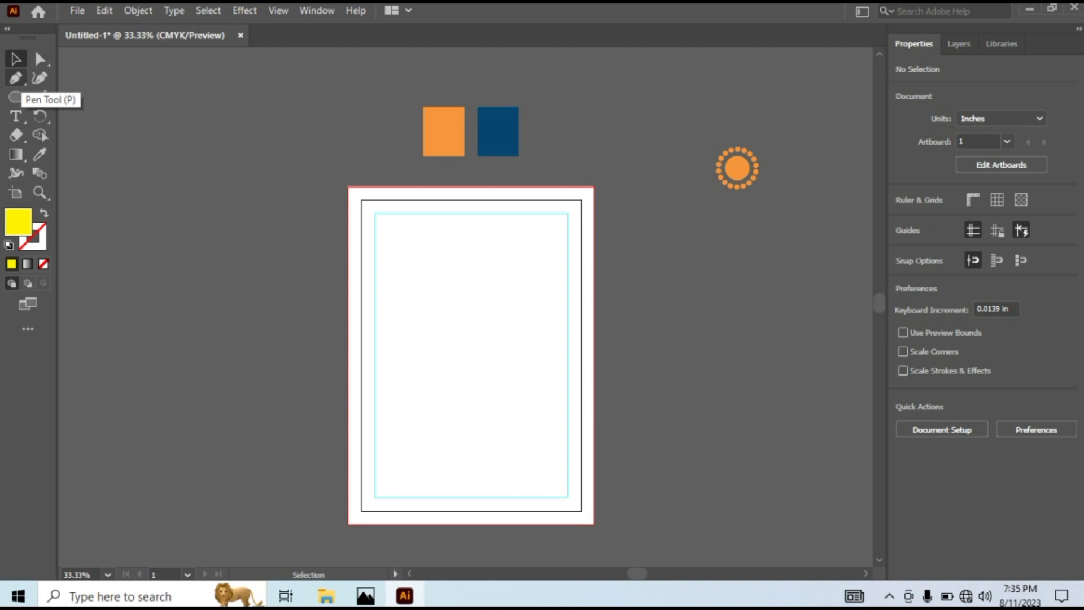
Draw a closed yellow shape with the Pen tool over the upper half of the page, overlapping its edges, with an S-curved lower edge
left_click(16, 78)
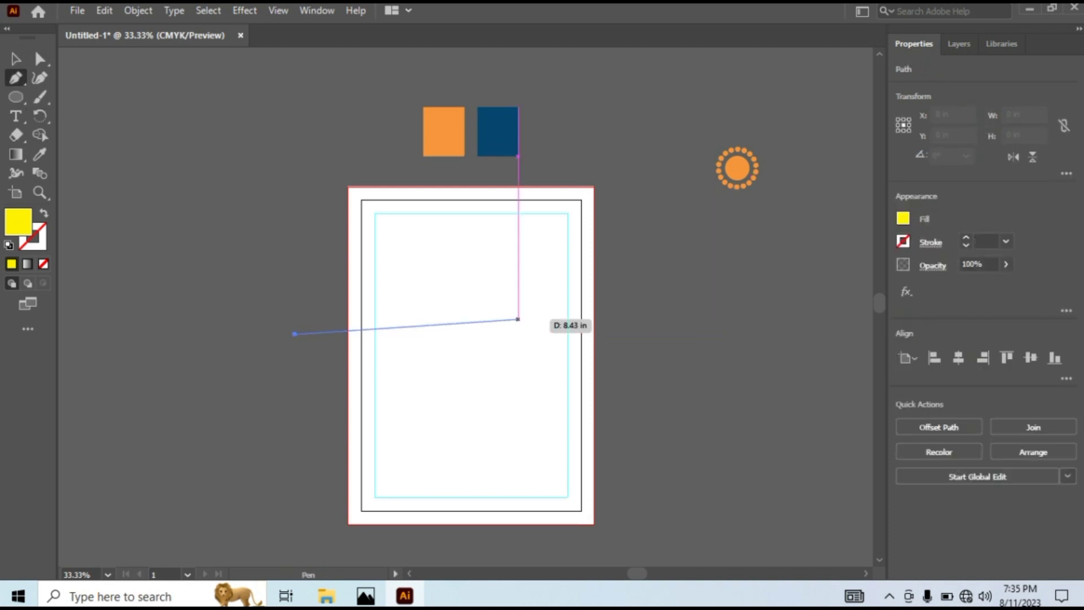
left_click_drag(485, 318, 530, 363)
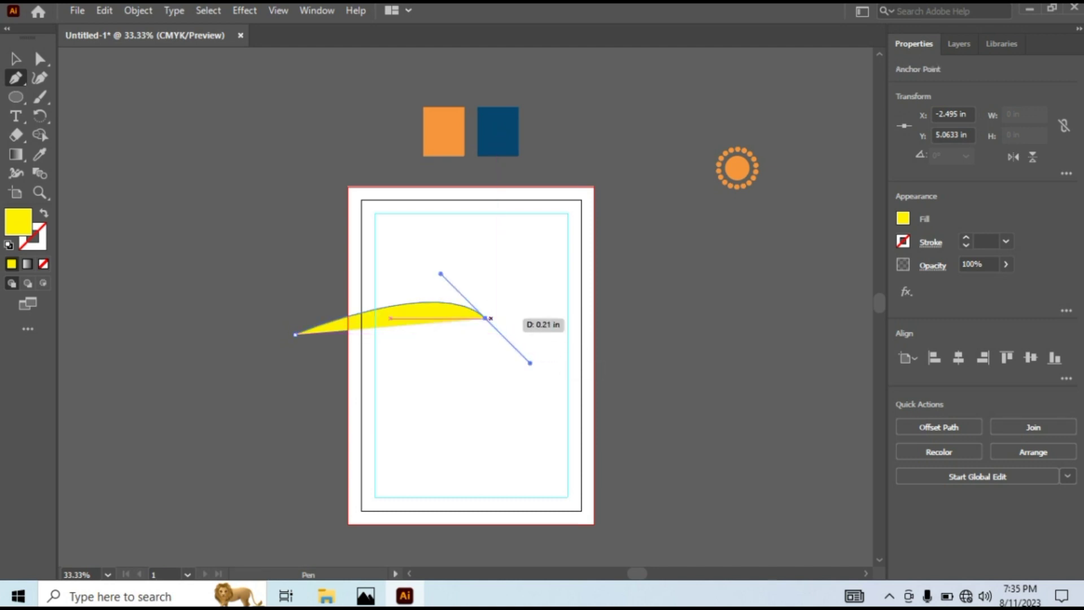
left_click(486, 318)
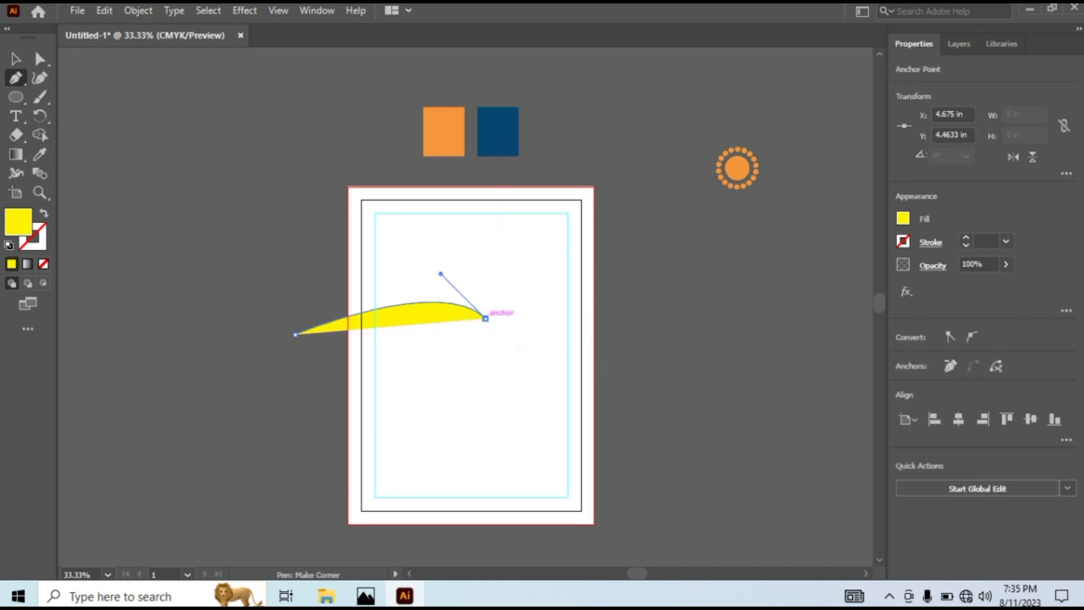
left_click_drag(675, 283, 789, 202)
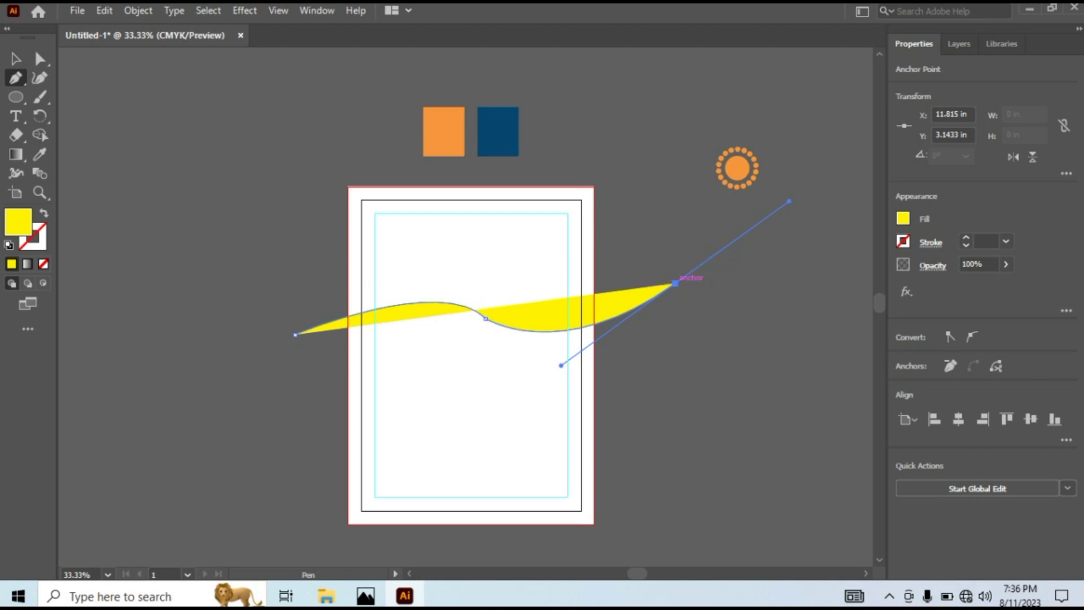
left_click(675, 284)
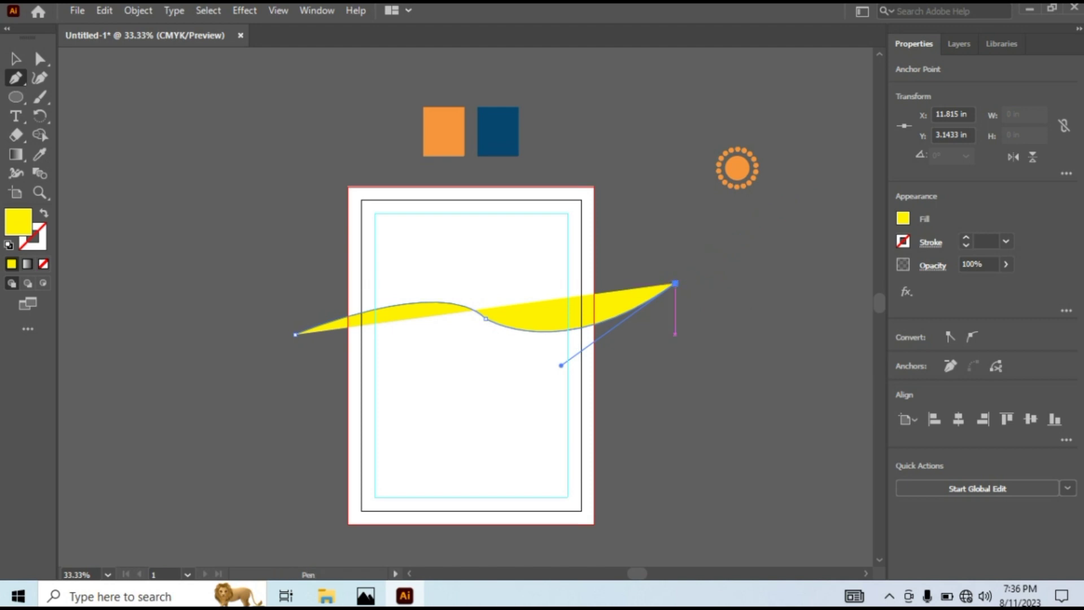
left_click(621, 148)
left_click(518, 167)
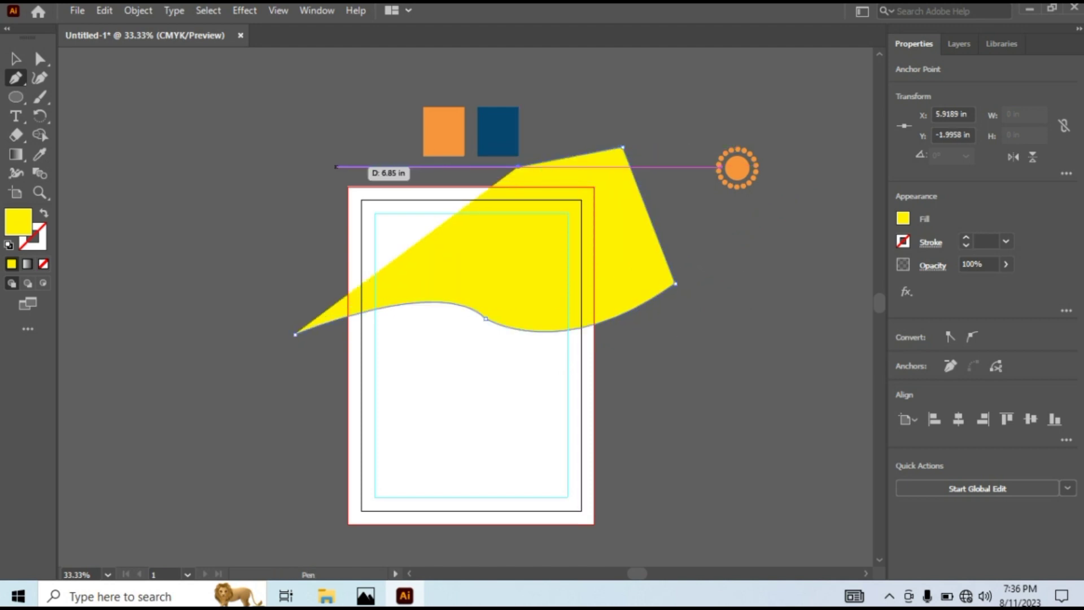
left_click(305, 177)
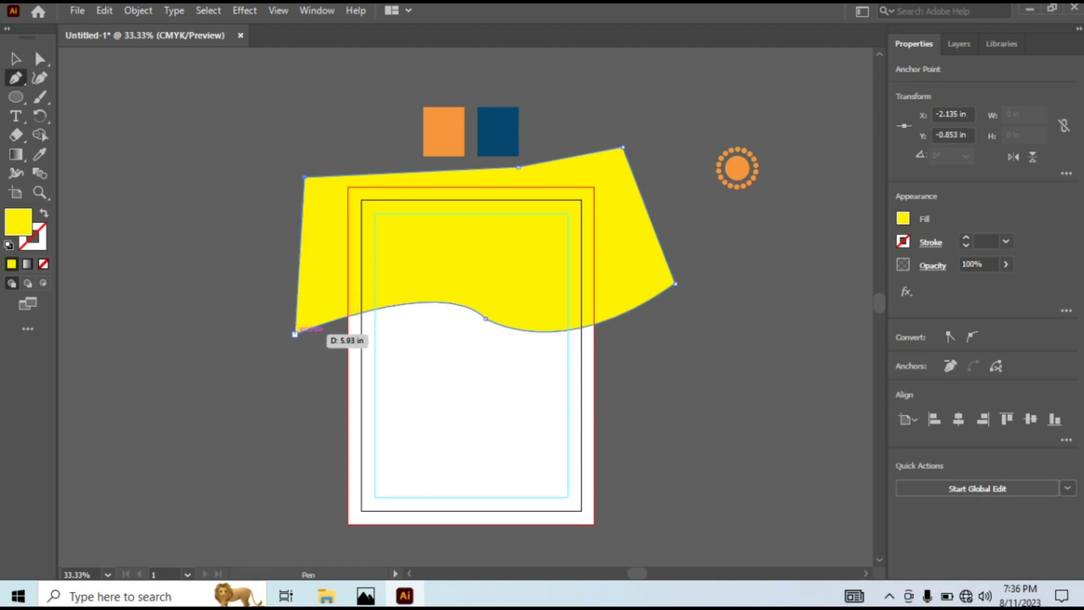
left_click(295, 334)
Trim away the part of the yellow shape outside the background rectangle with the Shape Builder tool, then deselect
left_click(16, 59)
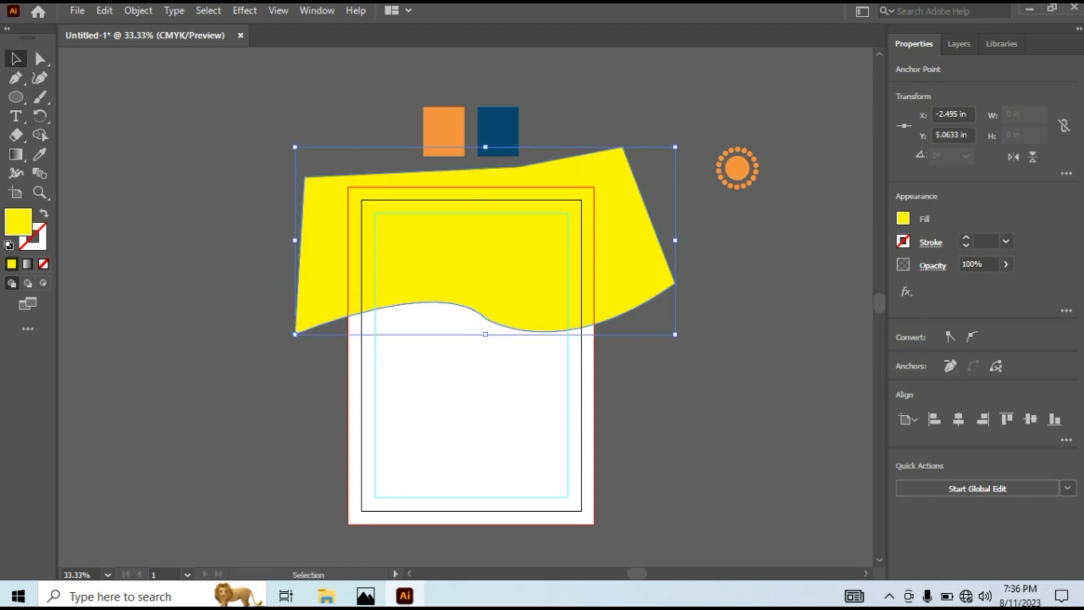
left_click_drag(267, 205, 634, 432)
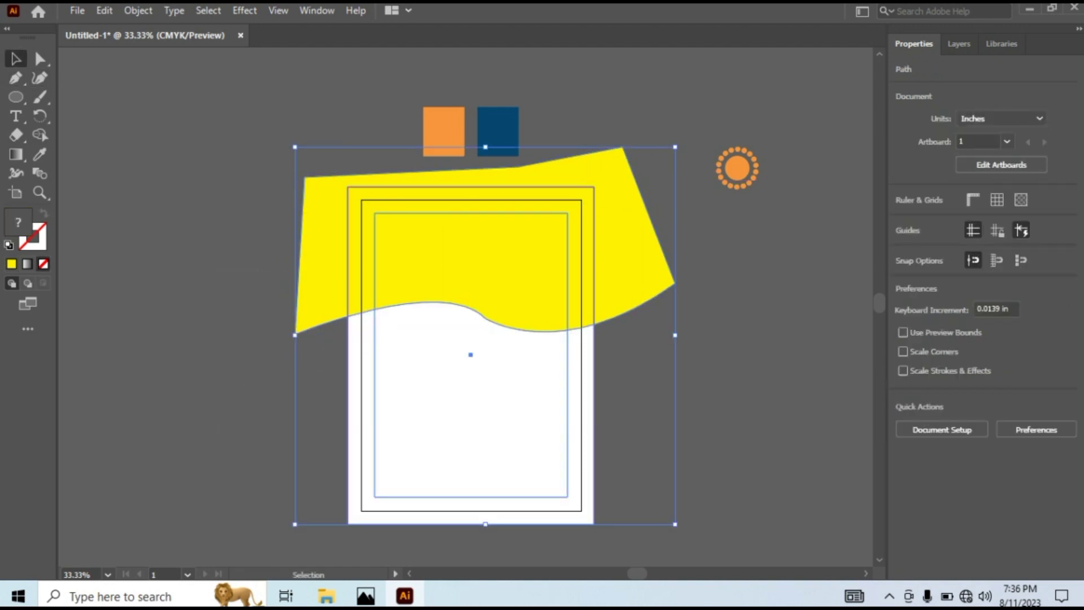
left_click(40, 135)
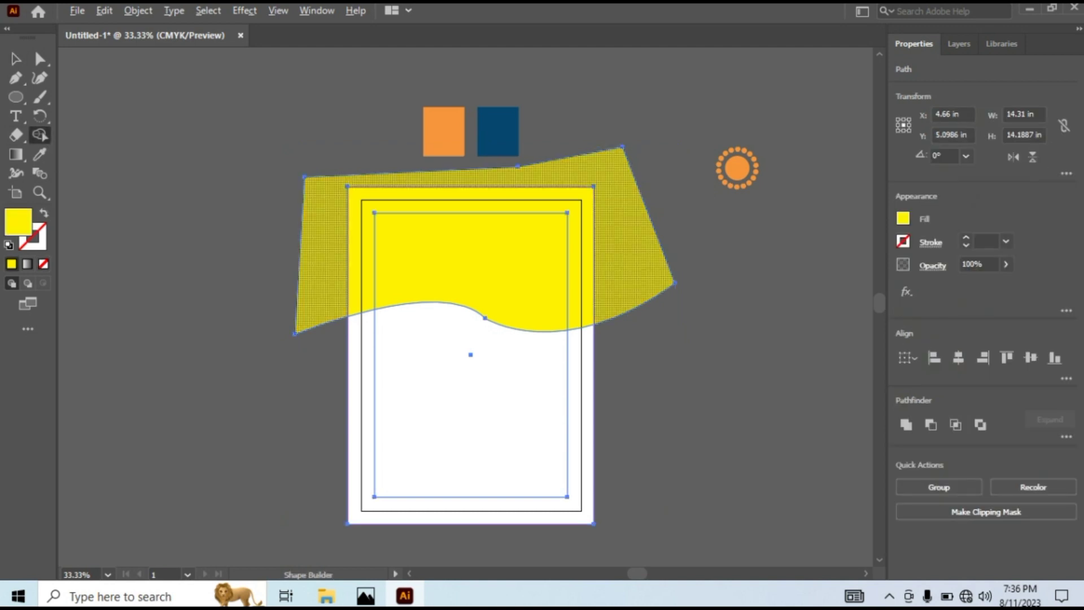
left_click(326, 237, "alt")
left_click(15, 59)
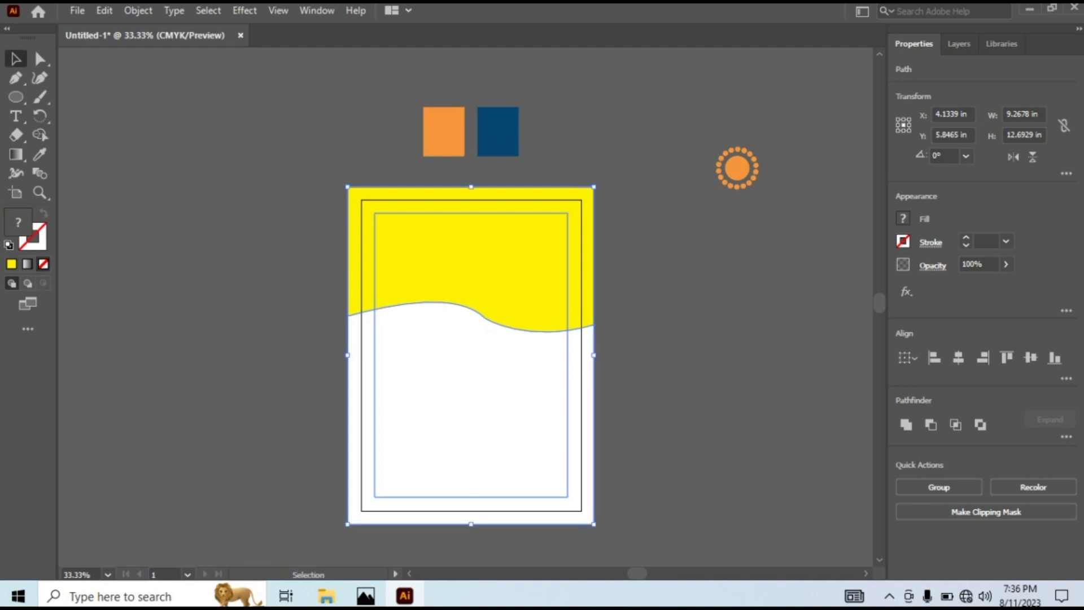
key("ctrl+shift+a")
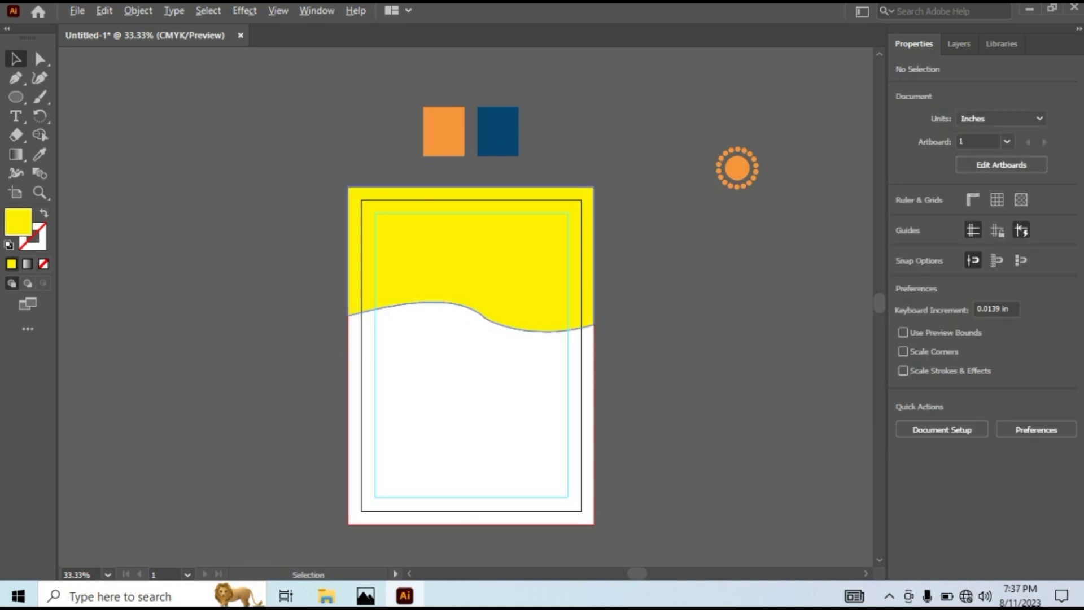
Duplicate the yellow wave shape slightly lower on the page and fill the copy with the orange swatch's color
left_click_drag(471, 256, 471, 266)
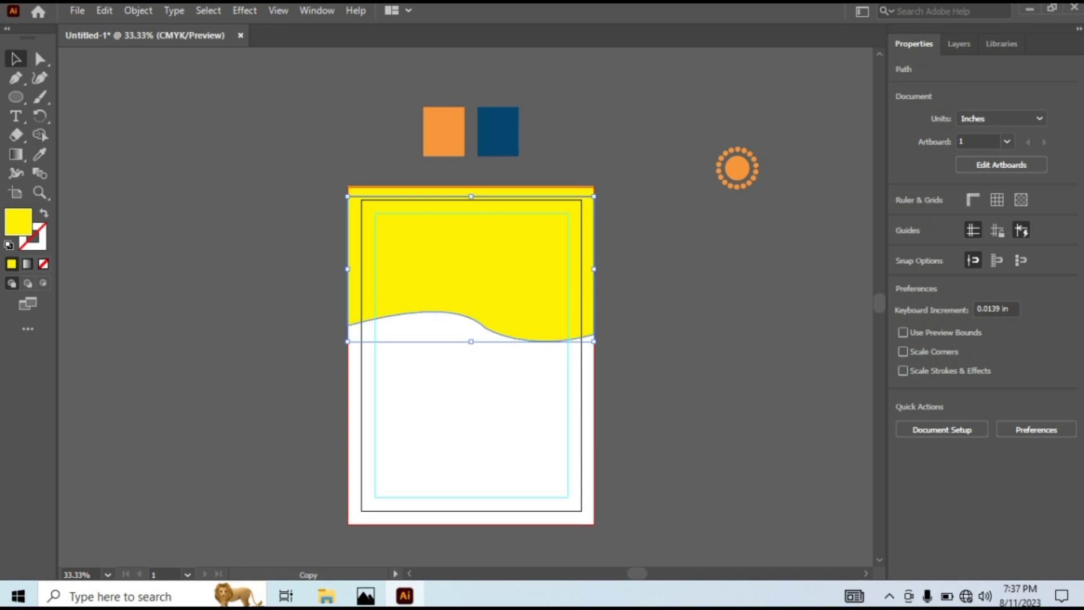
key("i")
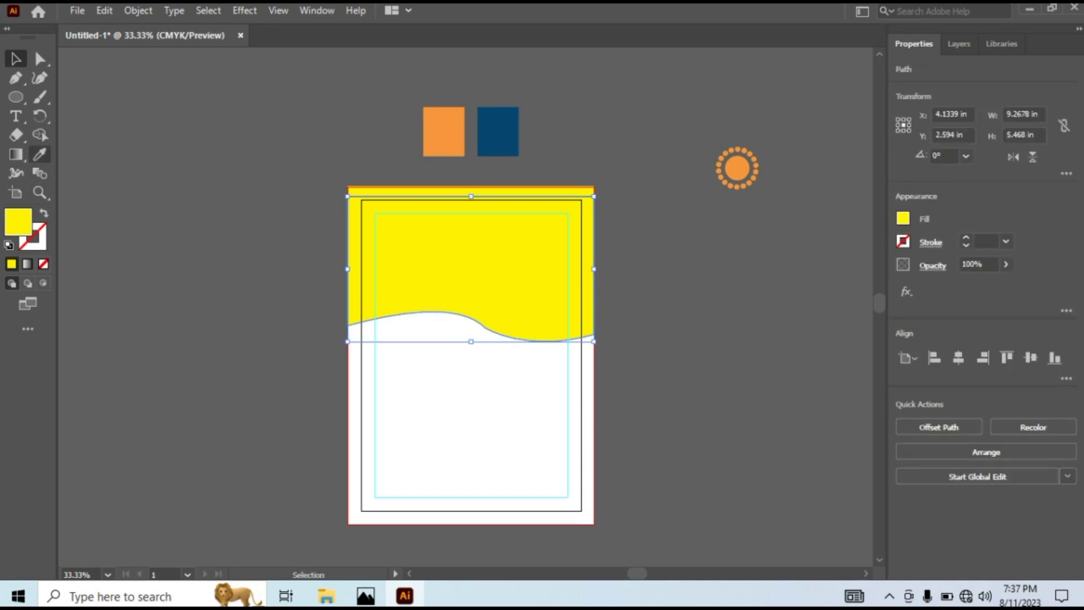
left_click(444, 131)
key("v")
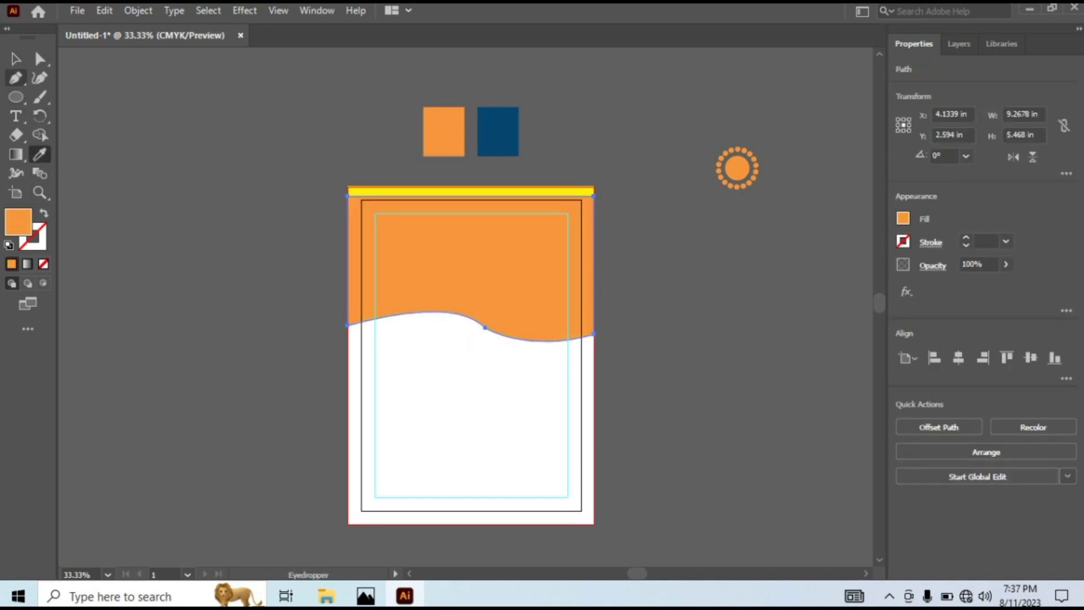
Bring the yellow wave shape in front of the orange copy and deselect it
left_click(503, 189)
right_click(503, 188)
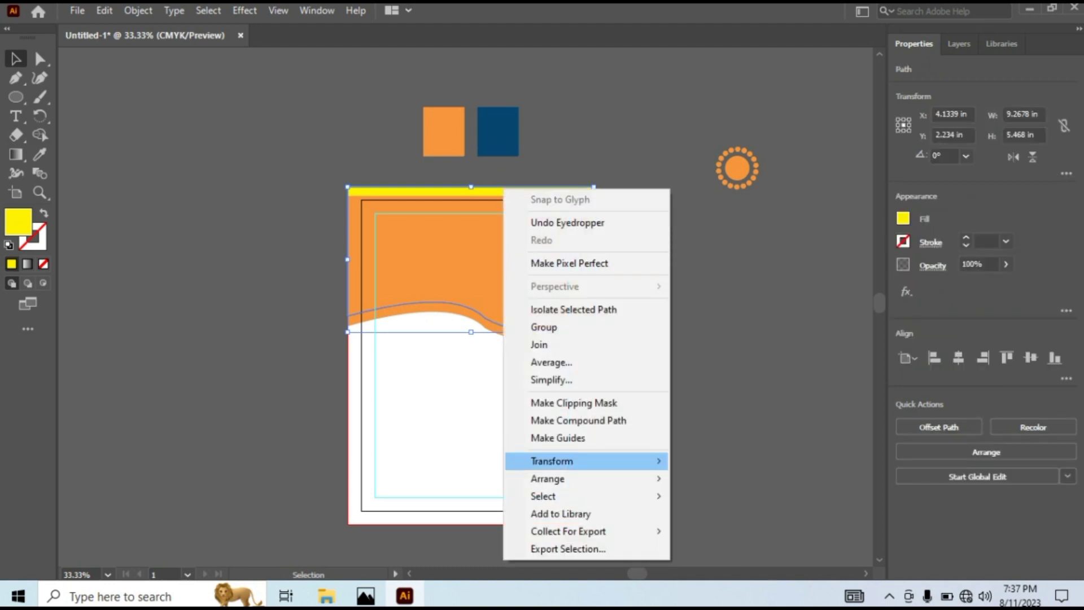
mouse_move(564, 478)
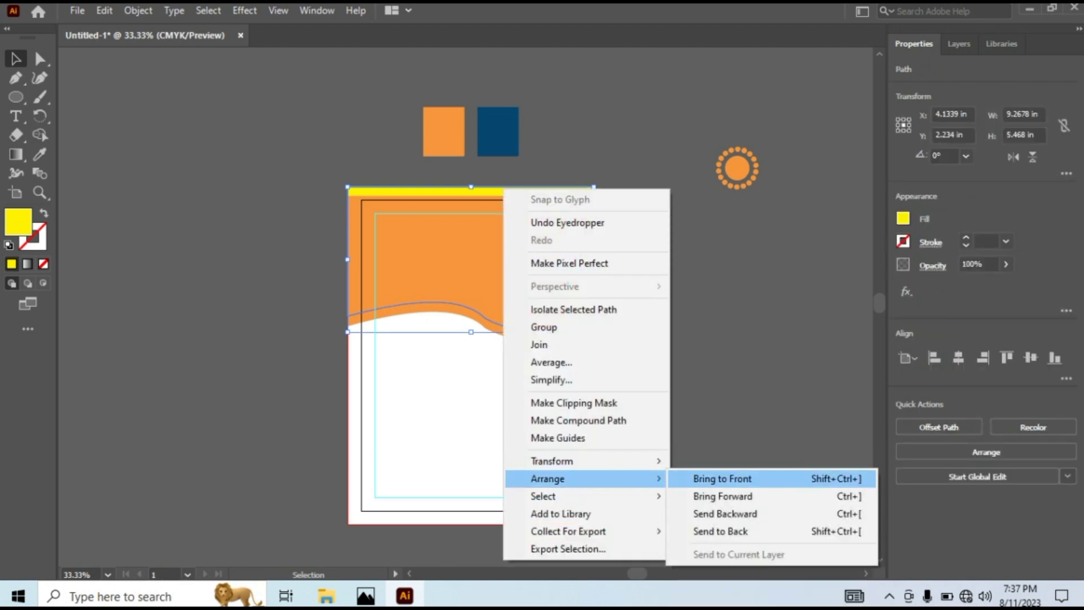
left_click(722, 478)
key("ctrl+shift+a")
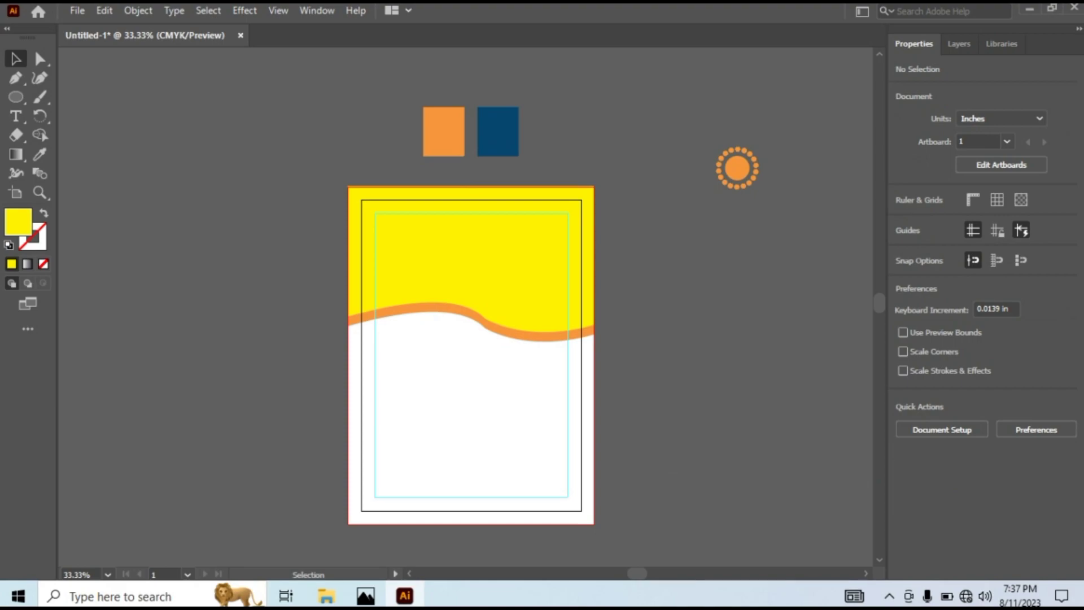
Place the image pexels-kampus-production-6181092 from the Downloads folder into the document and scale it down to roughly the page's width
left_click(1029, 9)
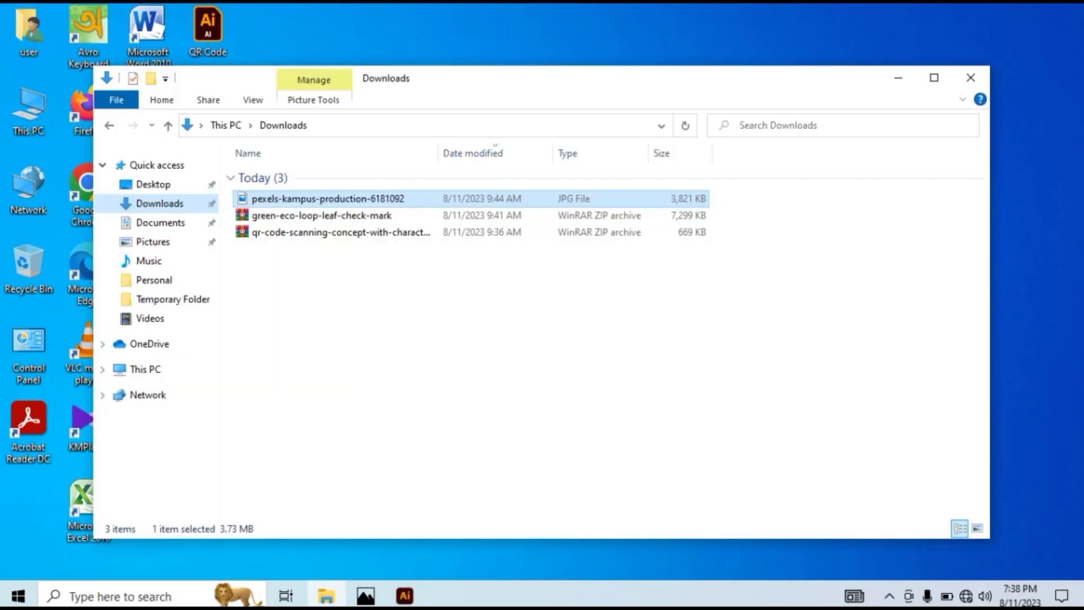
left_click_drag(339, 198, 254, 395)
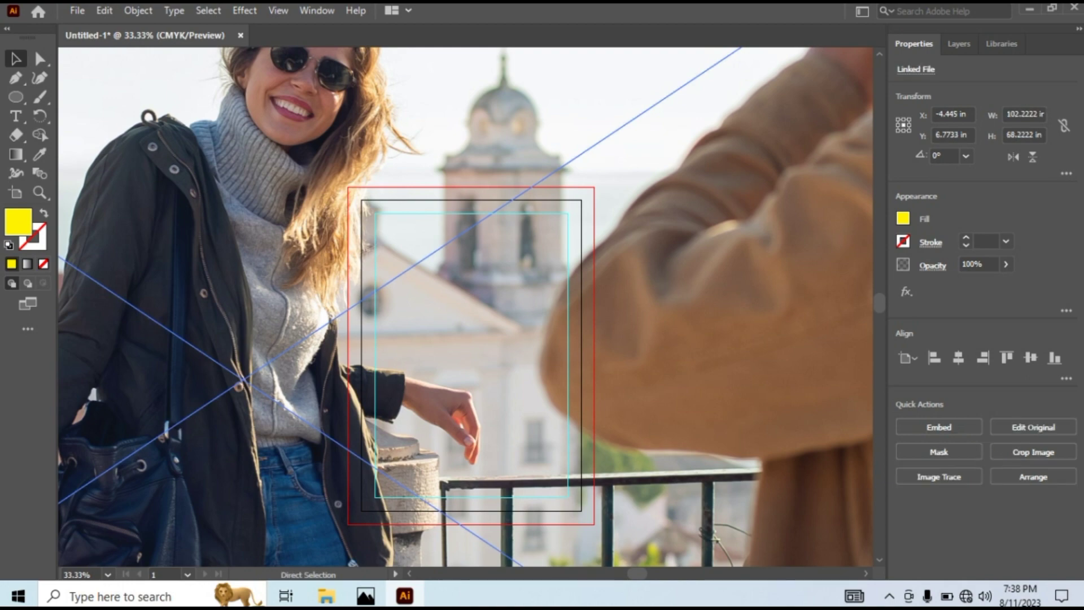
key("ctrl+minus")
key("ctrl+minus")
key("ctrl+minus")
key("ctrl+minus")
key("ctrl+minus")
key("ctrl+minus")
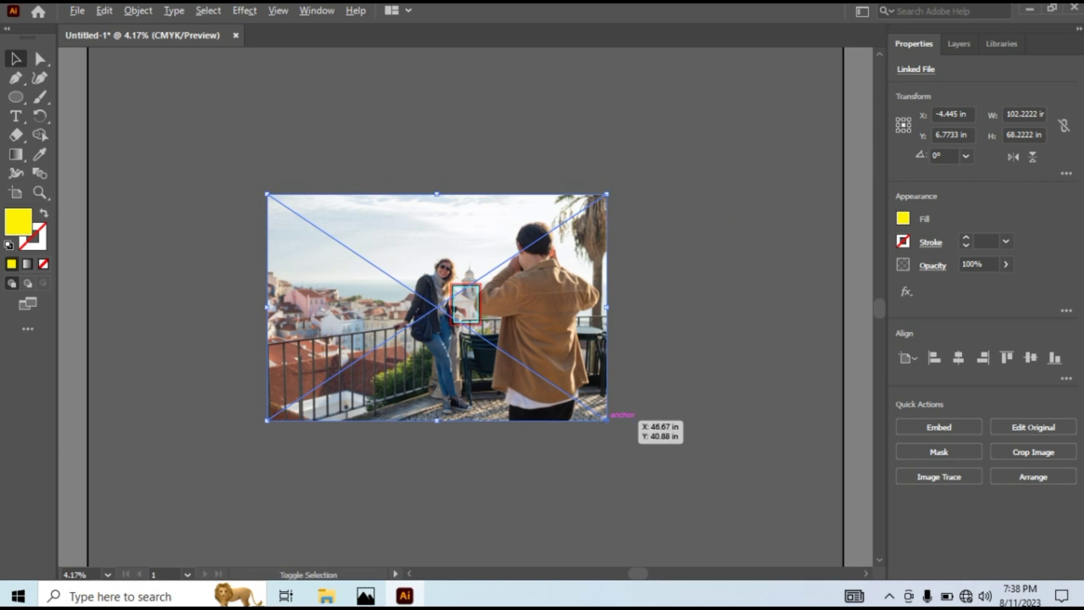
left_click_drag(607, 420, 508, 317)
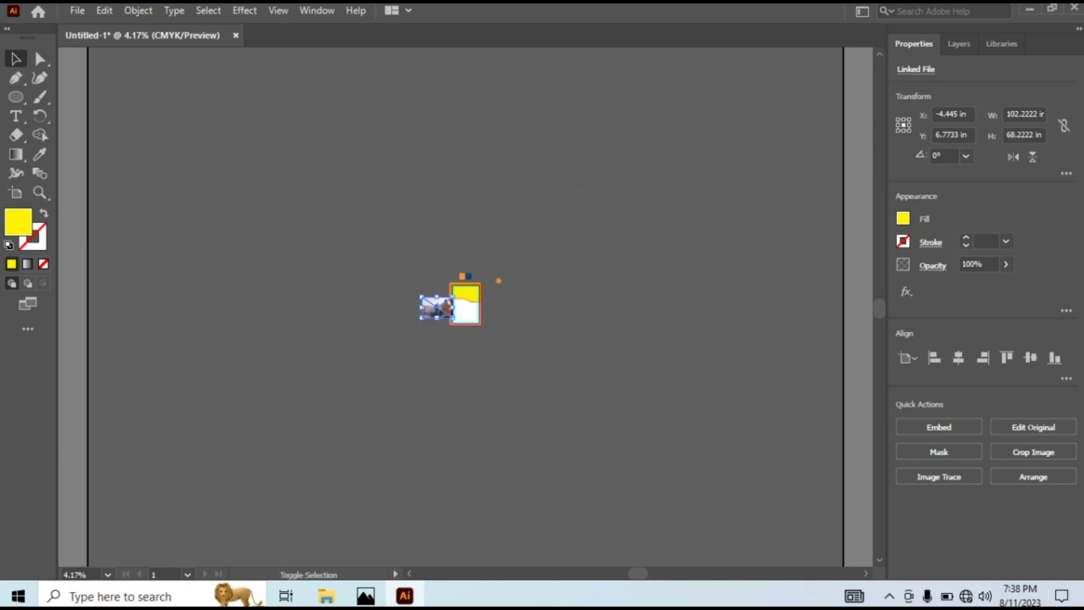
left_click(508, 317)
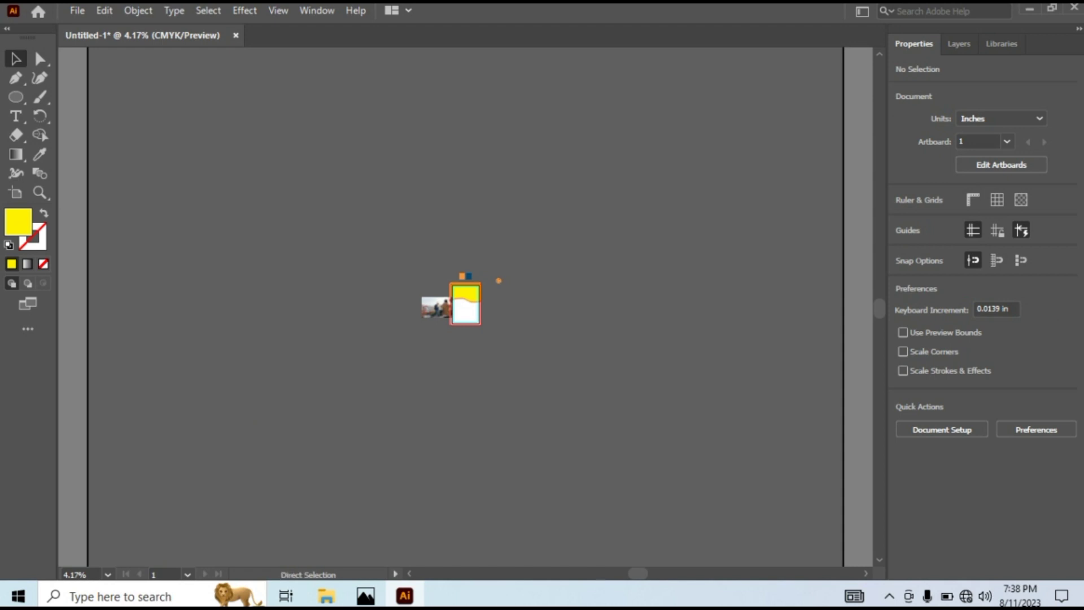
Bring the yellow wave shape to the front of the stacking order, above the photo
key("ctrl+equal")
key("ctrl+equal")
key("ctrl+equal")
key("ctrl+equal")
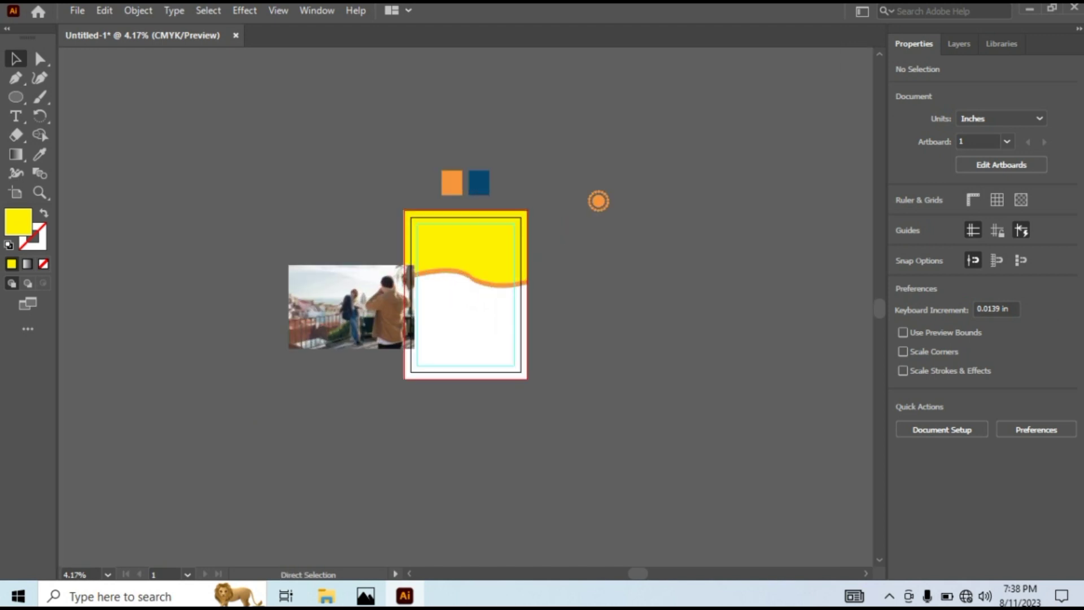
key("ctrl+equal")
key("ctrl+equal")
key("ctrl+equal")
scroll(466, 307, "up", 3)
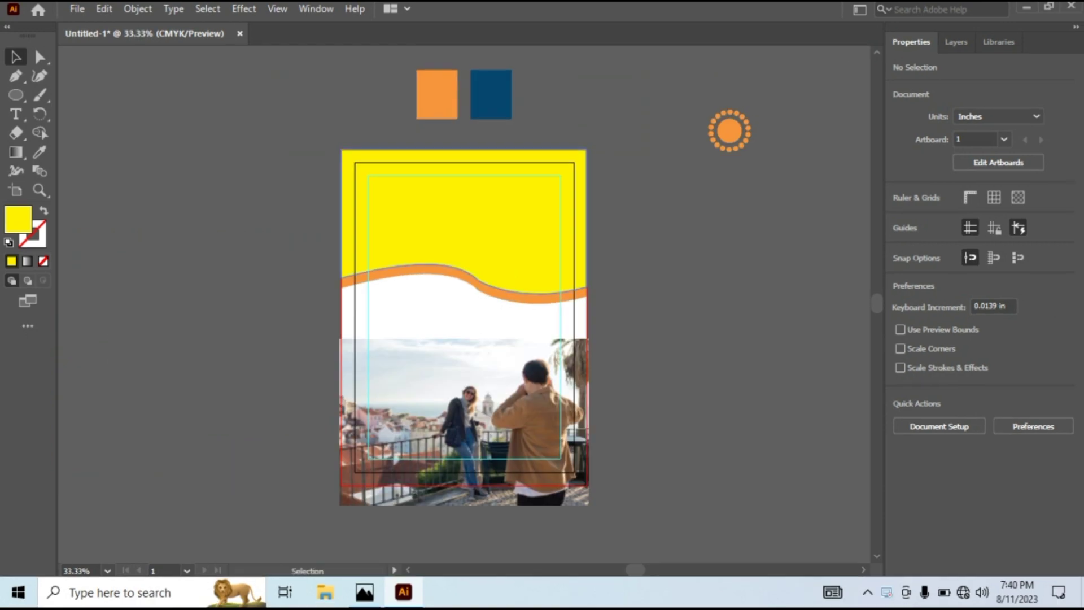
left_click(496, 183)
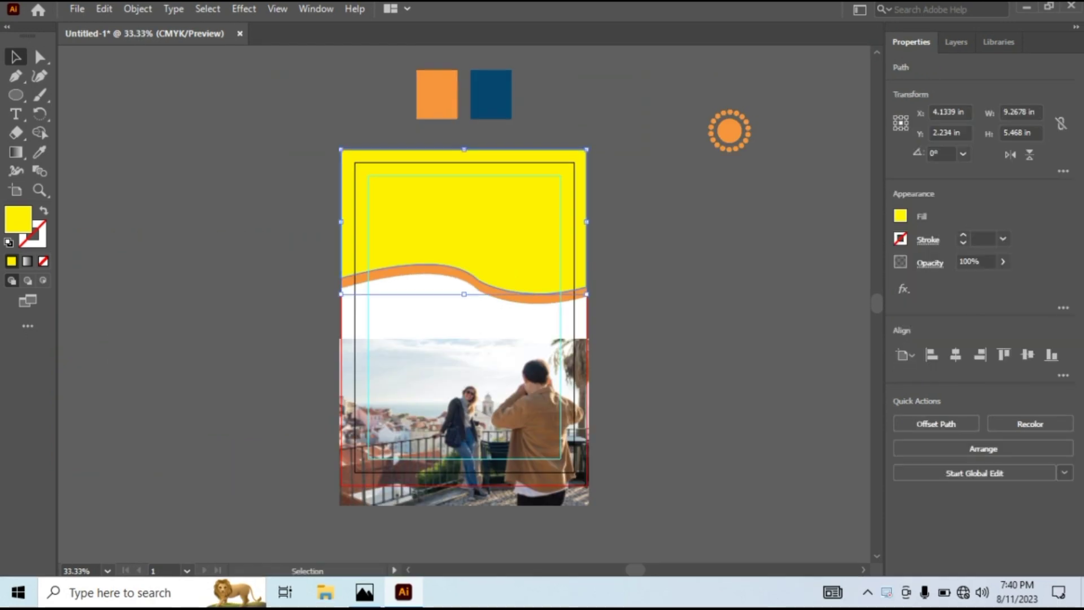
right_click(496, 182)
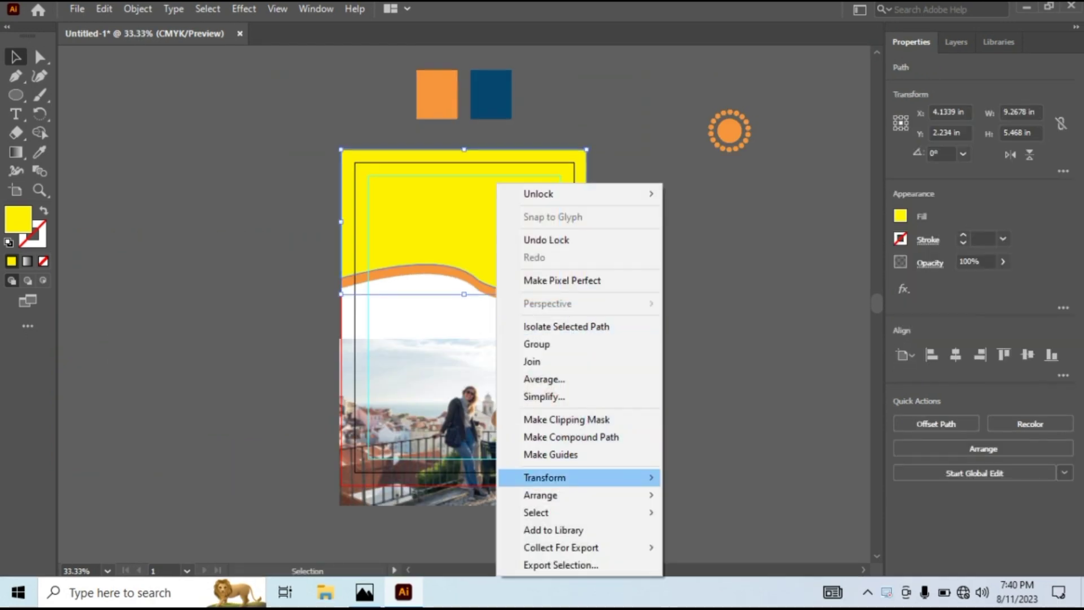
mouse_move(564, 495)
left_click(714, 495)
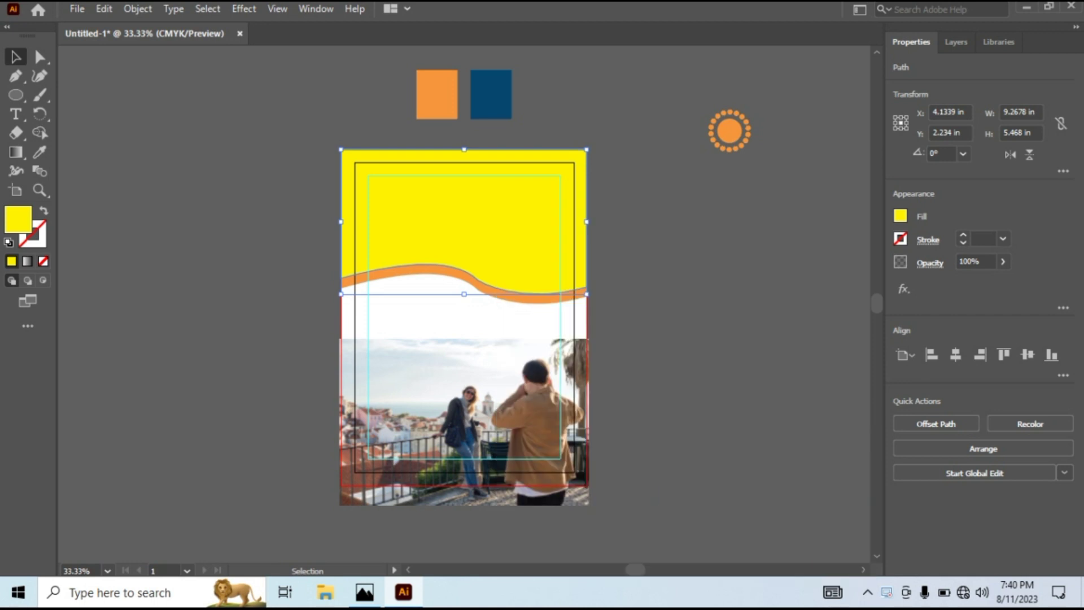
left_click(657, 499)
Move the photo up behind the yellow wave shape, roughly aligning its upper edge with the page's upper edge
left_click_drag(544, 401, 545, 205)
left_click(649, 226)
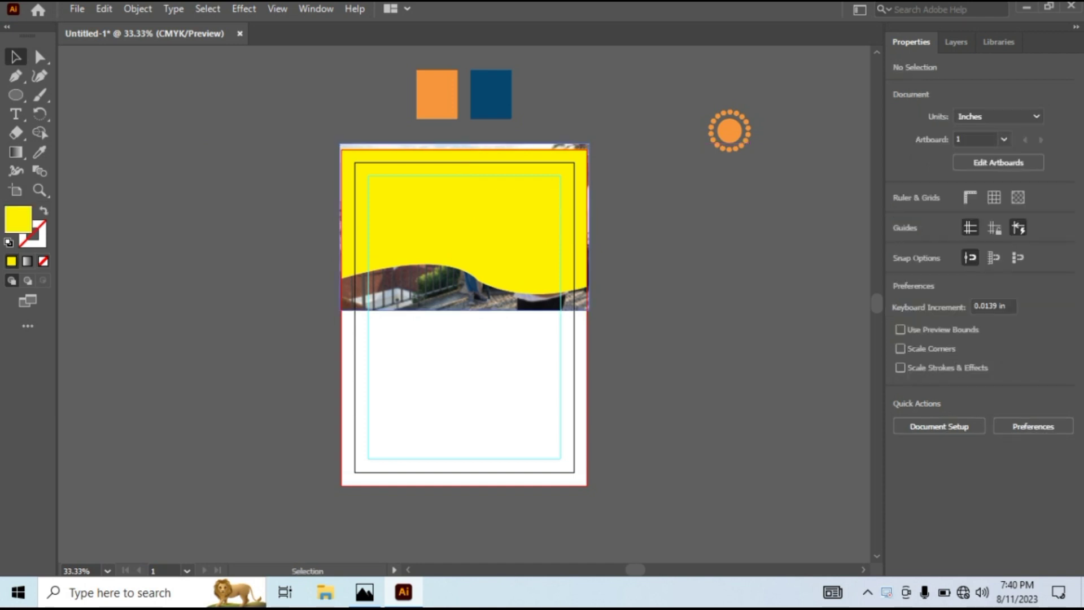
mouse_move(488, 296)
left_mouse_down()
mouse_move(486, 307)
mouse_move(495, 288)
mouse_move(489, 300)
left_mouse_up()
Lock the page background and guide rectangles, and clip the photo to the yellow wave shape with a clipping mask
left_click_drag(280, 414, 437, 469)
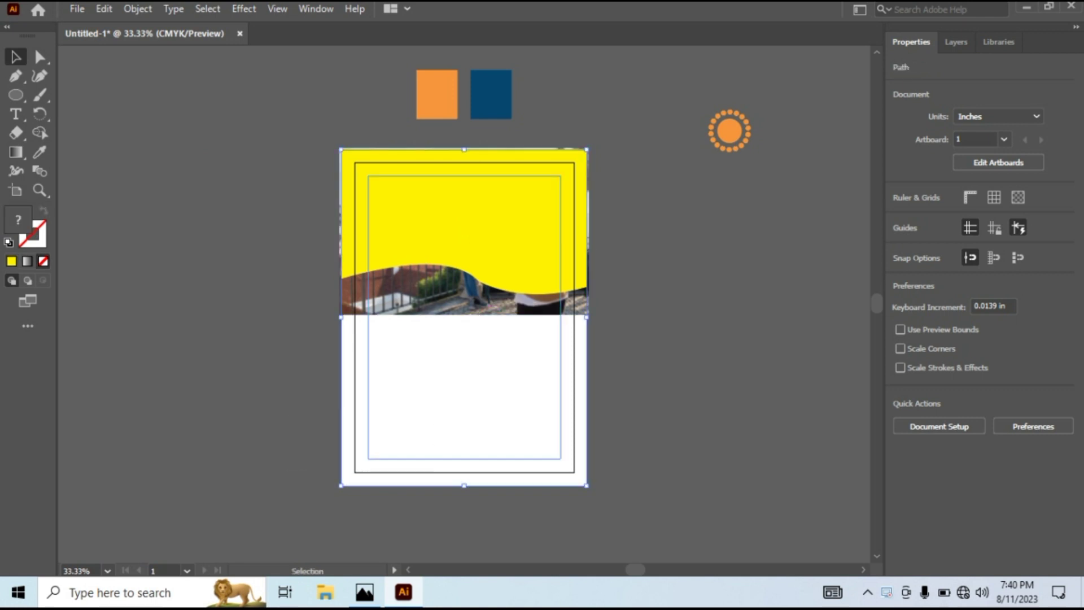
key("ctrl+5")
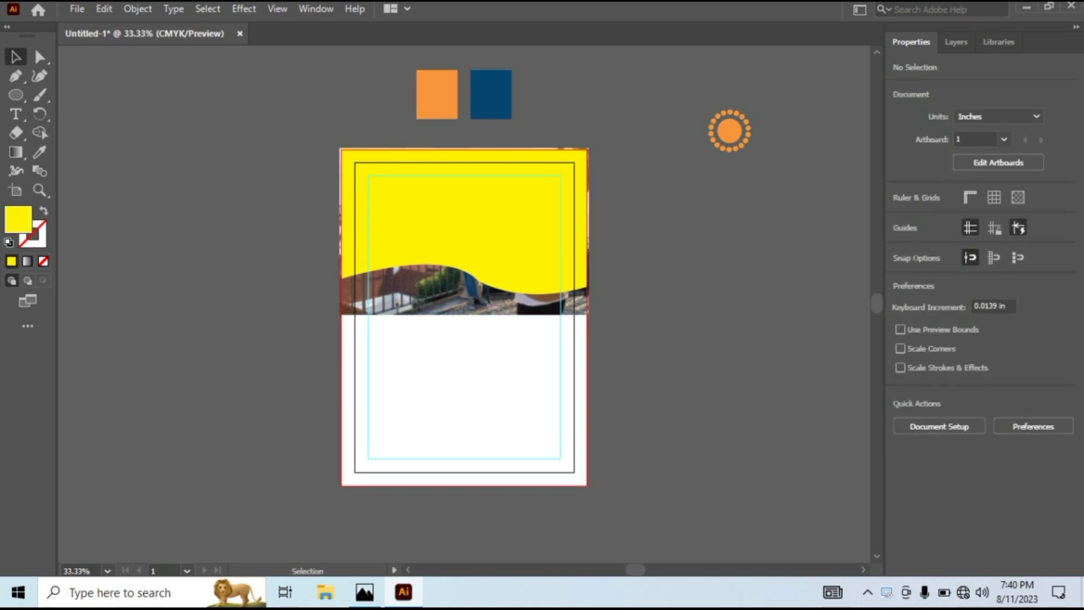
left_click_drag(266, 192, 590, 321)
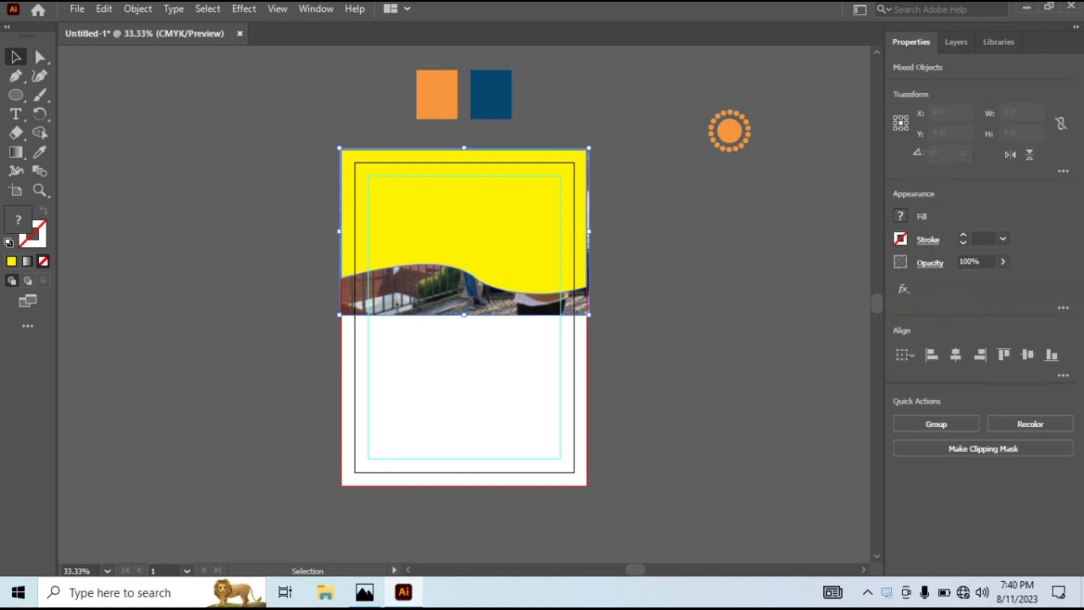
right_click(523, 241)
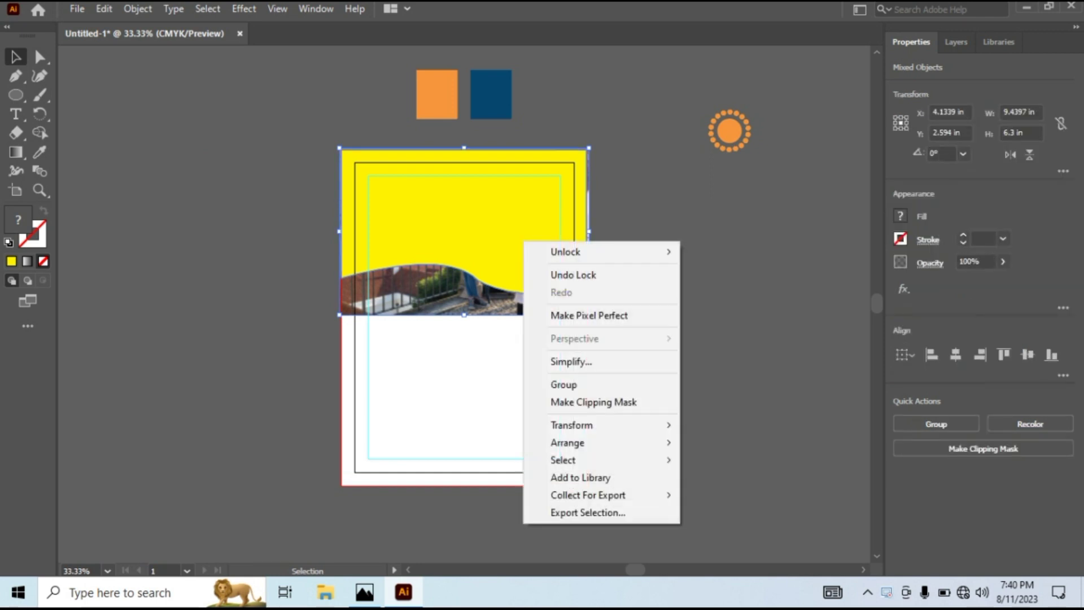
left_click(593, 401)
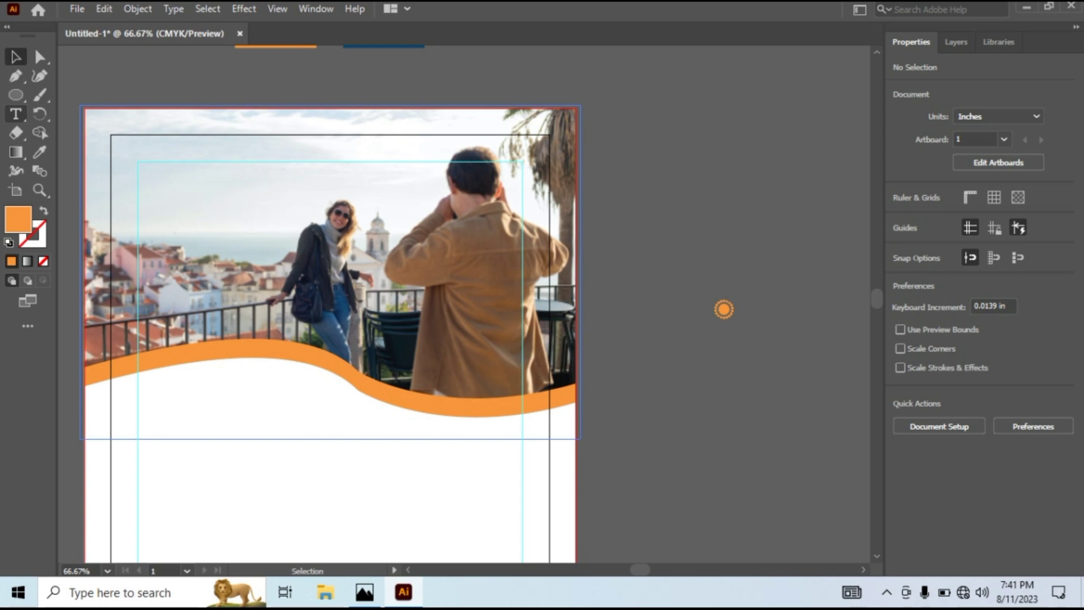
Add the text "Travel Company" in the empty area beside the artboard, below the sun-like emblem, removing the leftover placeholder text
left_click(15, 114)
double_click(681, 393)
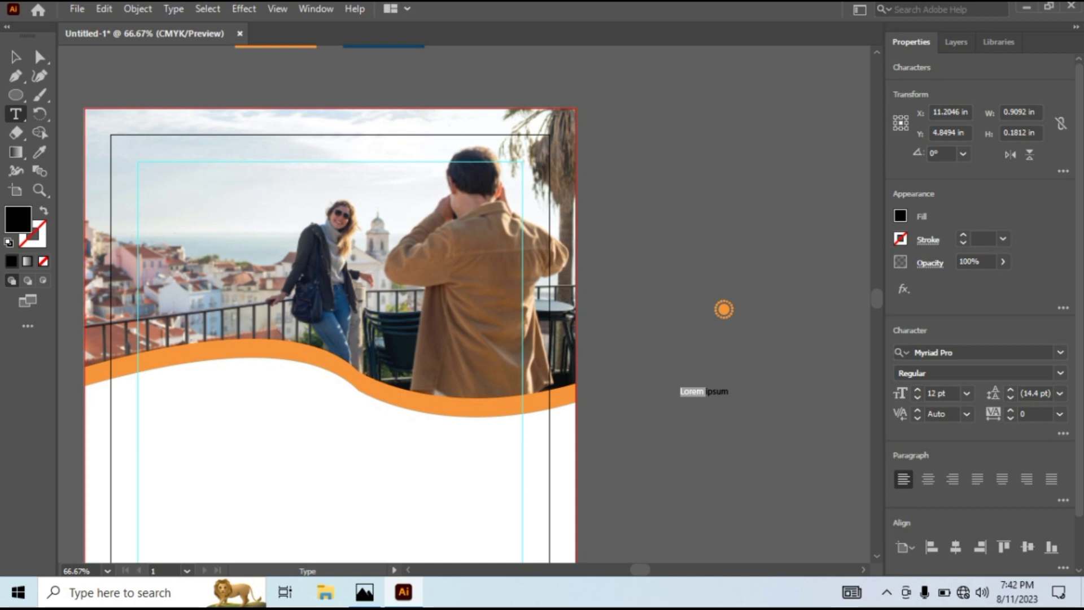
type("Trave")
type("l Comp")
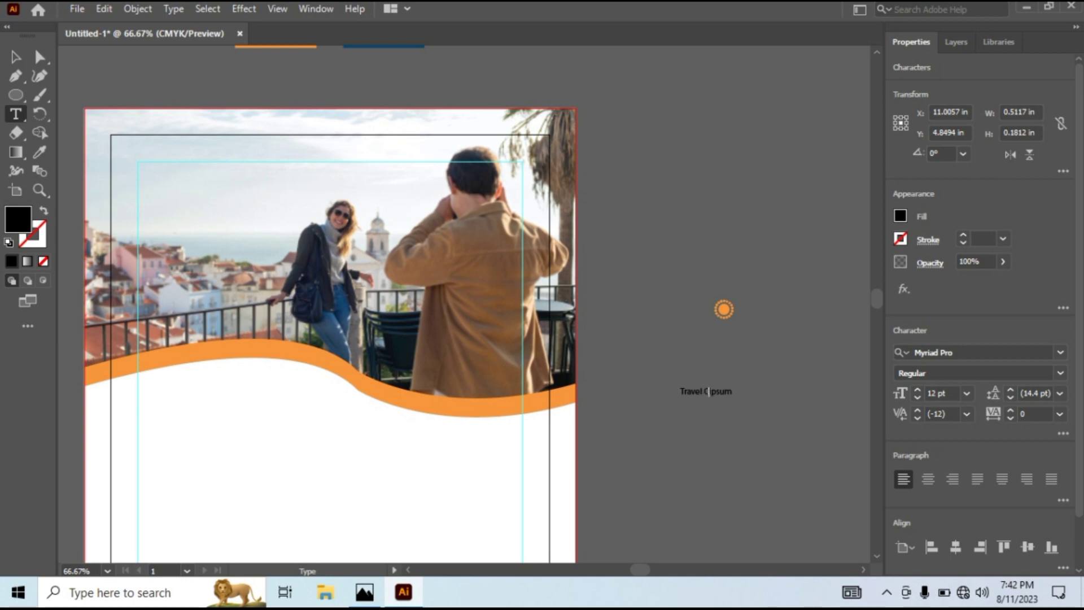
type("any")
key("Delete")
key("Delete")
key("Delete")
key("Delete")
Set the font of the "Travel Company" text to Rockwell Bold
left_click(16, 57)
left_click(960, 352)
type("r")
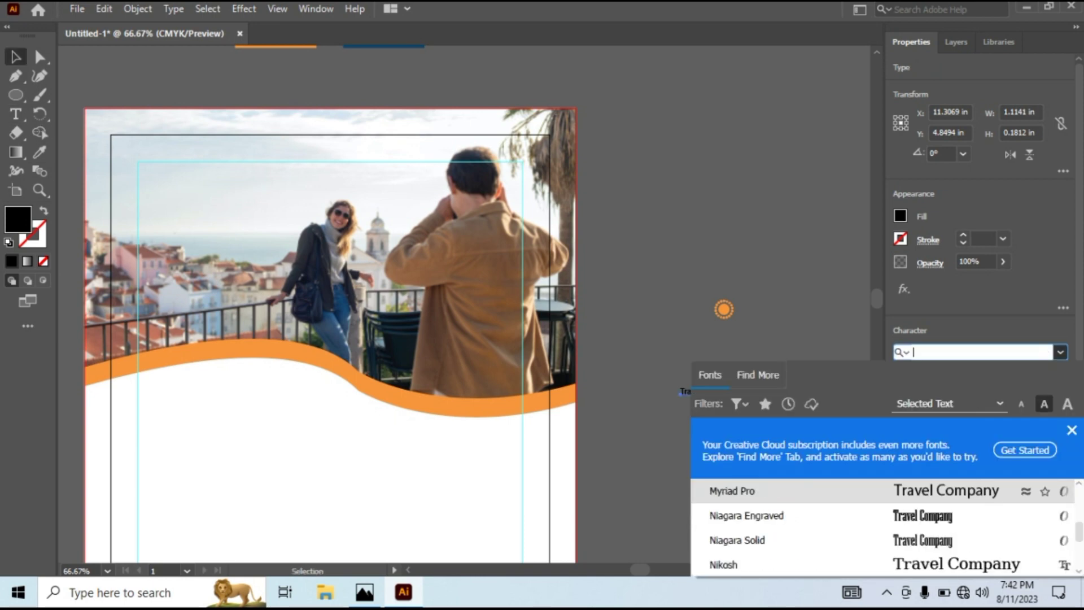
type("ro")
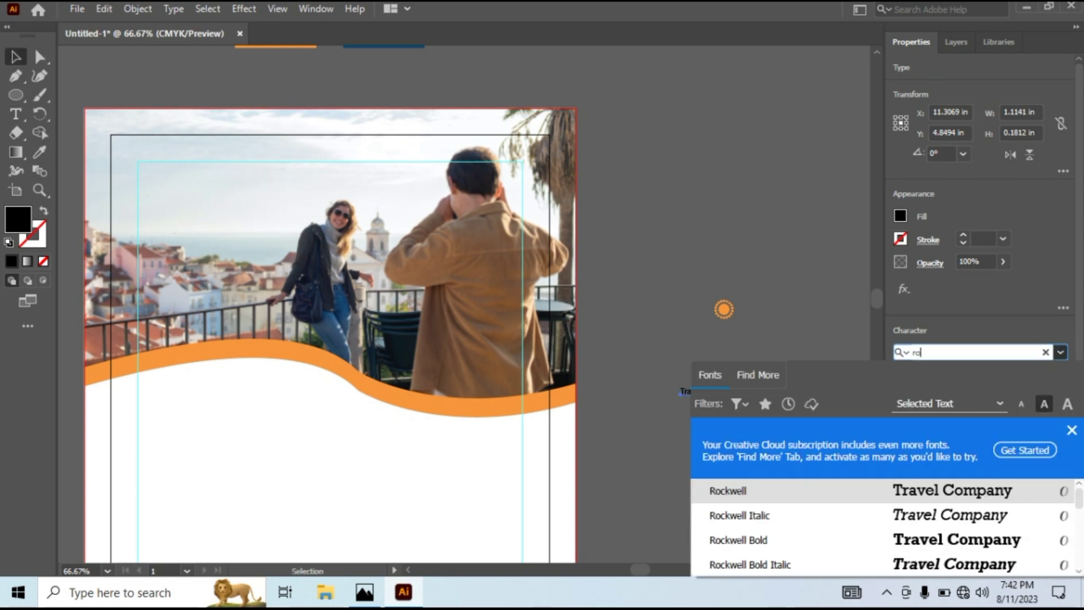
key("Down")
key("Down")
key("Return")
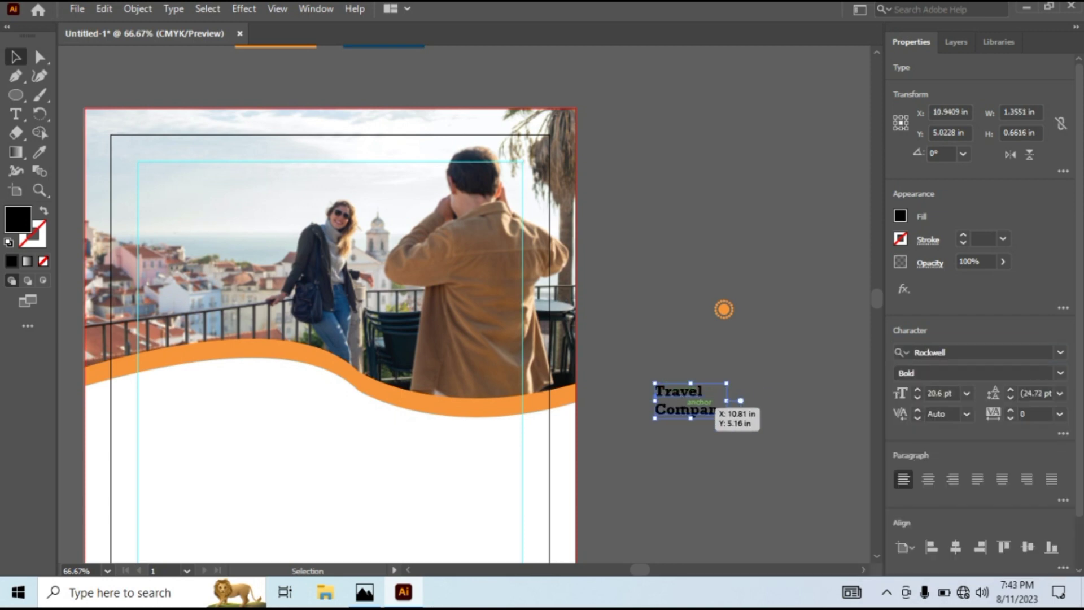
Move the two-line "Travel Company" text beside the sun-like emblem and fill it with the dark blue swatch's color
left_click_drag(704, 405, 791, 319)
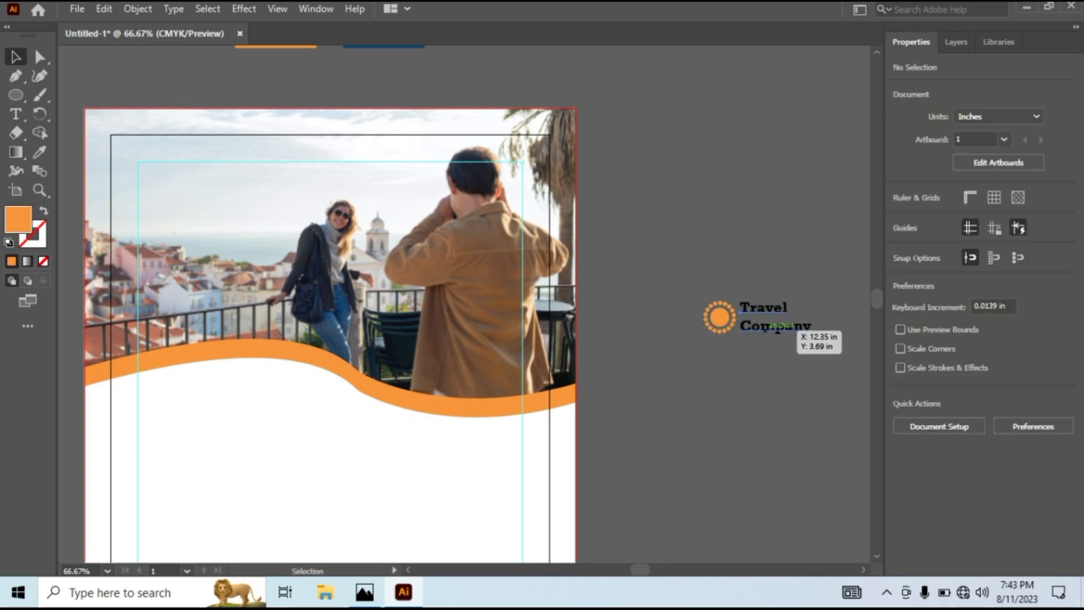
left_click(787, 326)
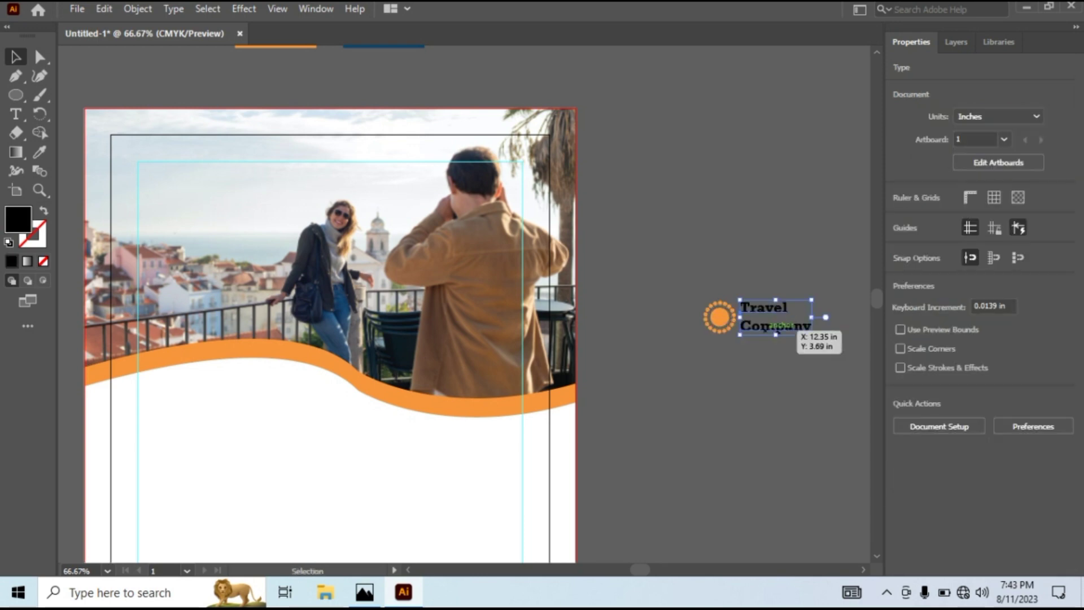
scroll(330, 310, "up", 3)
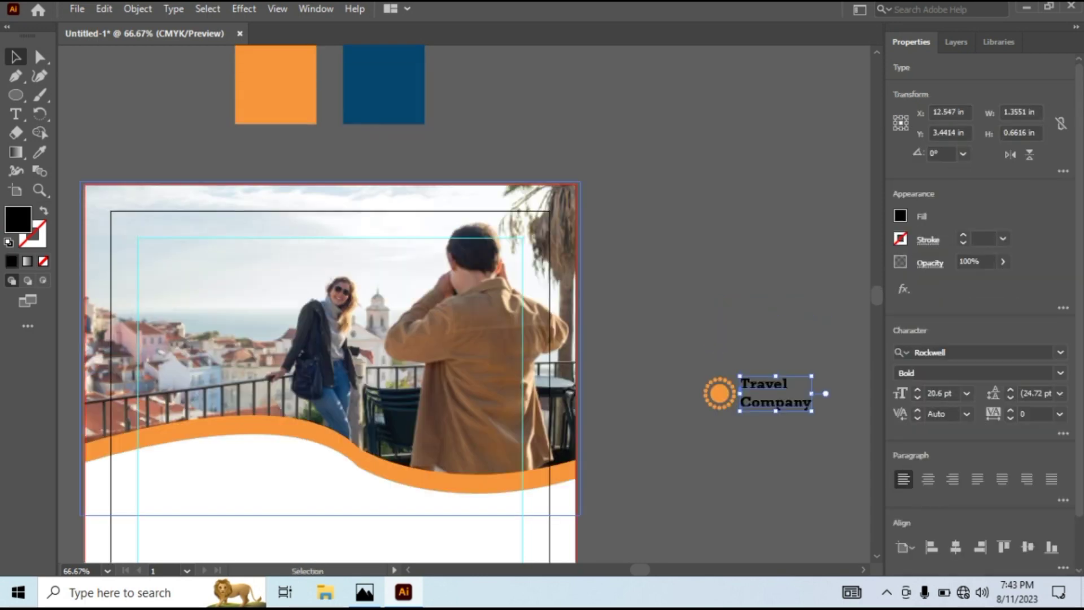
left_click(40, 152)
left_click(383, 84)
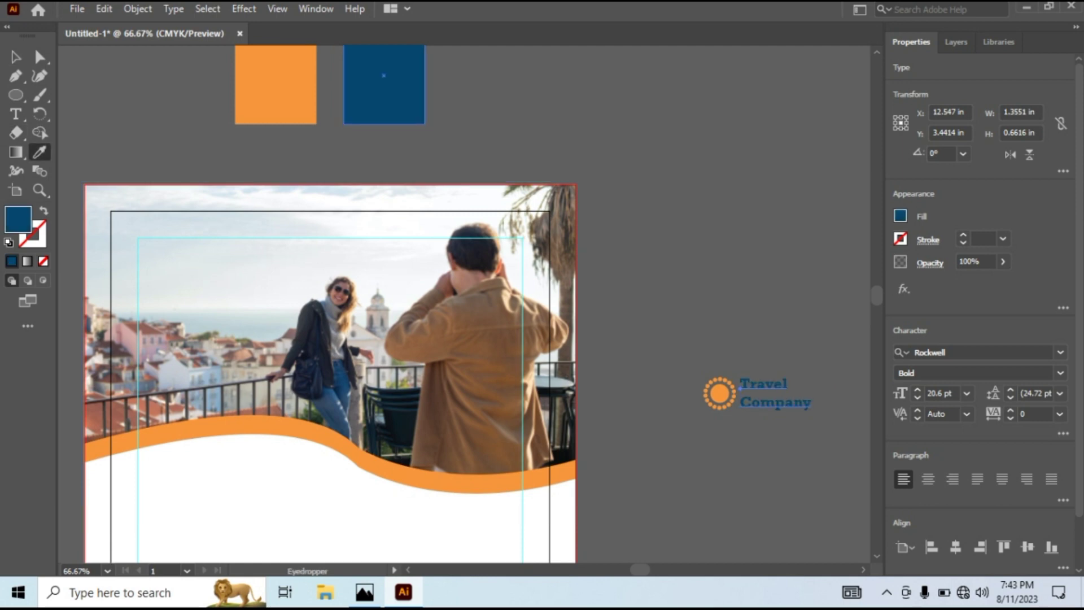
left_click(16, 57)
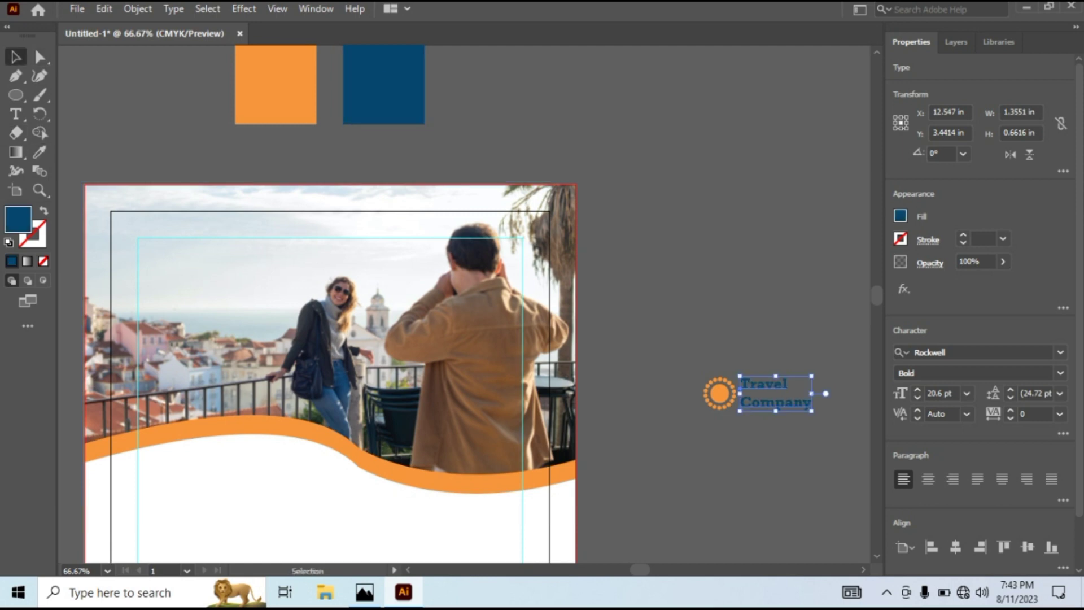
left_click(666, 316)
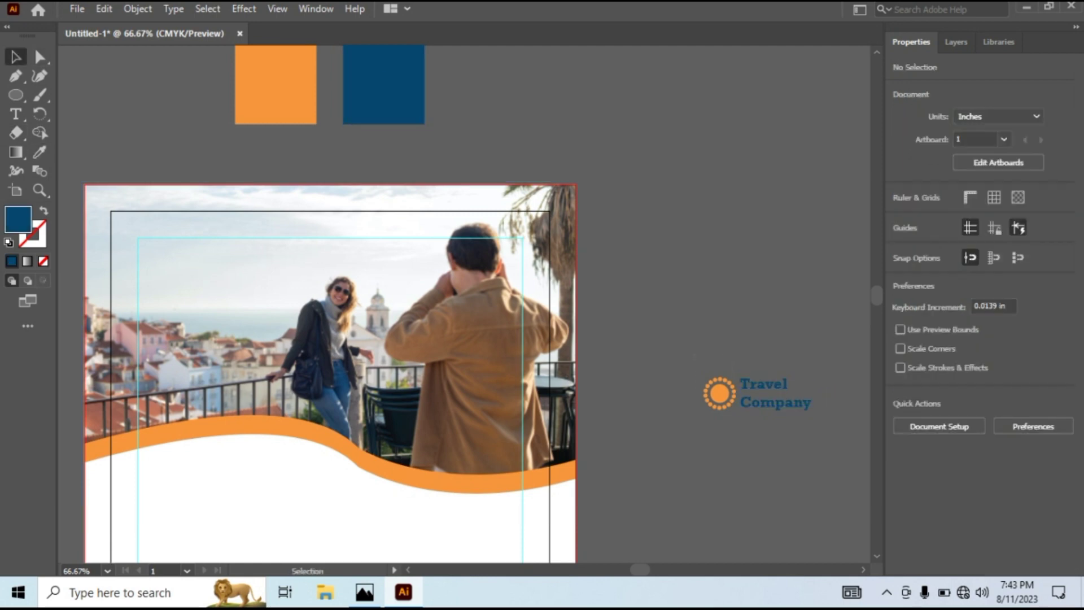
Group the emblem with the company text and move the logo onto the photo, inside the page's upper-left margin corner
left_click_drag(790, 449, 801, 451)
key("ctrl+g")
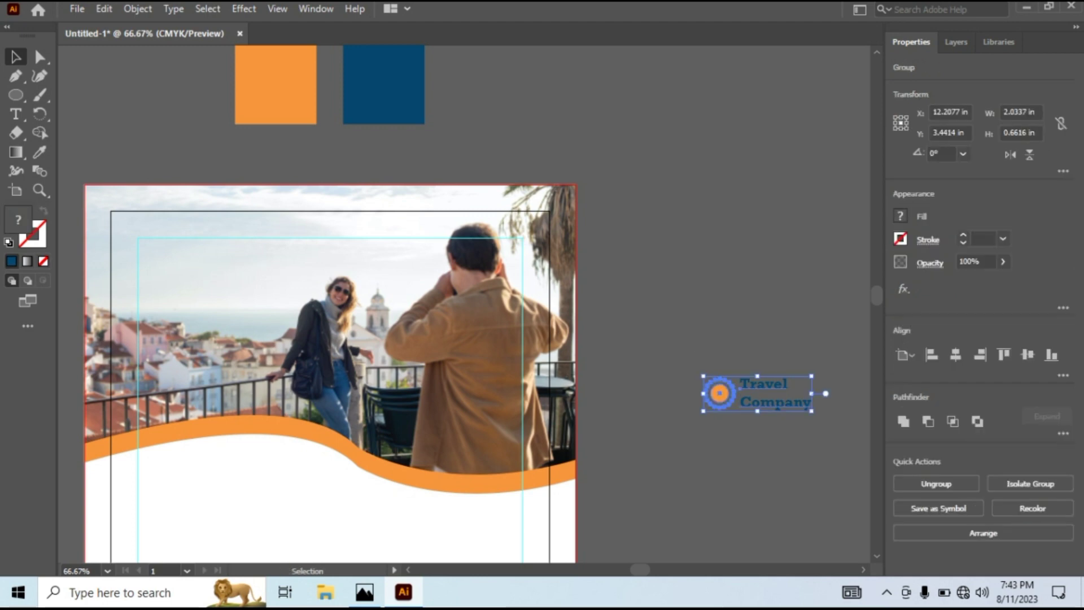
left_click_drag(799, 385, 201, 271)
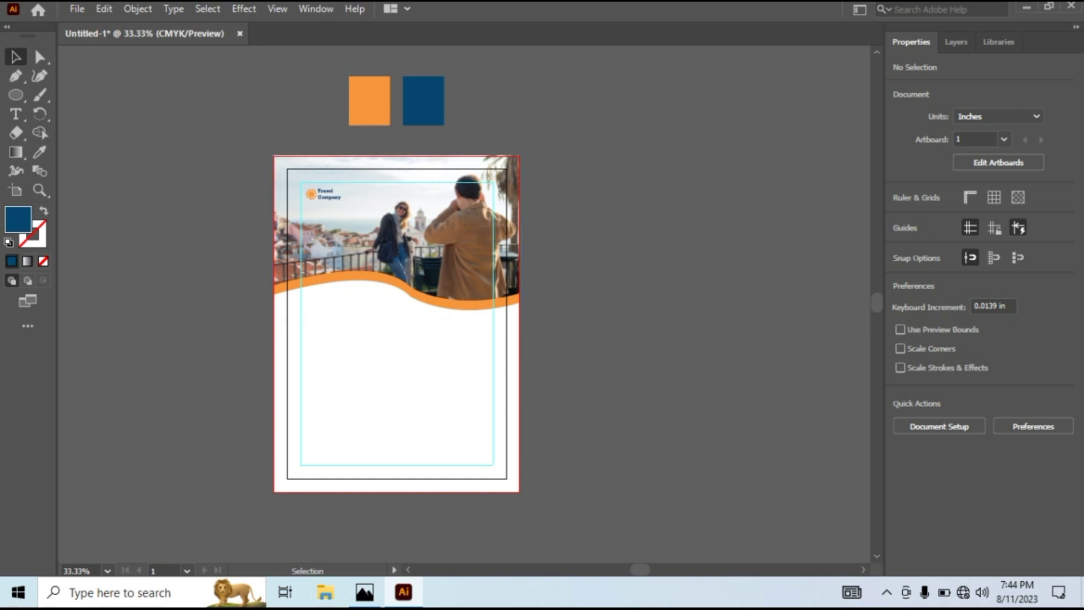
Unlock all objects and duplicate the orange wave shape straight down over the lower part of the page
key("ctrl+alt+2")
left_click(582, 316)
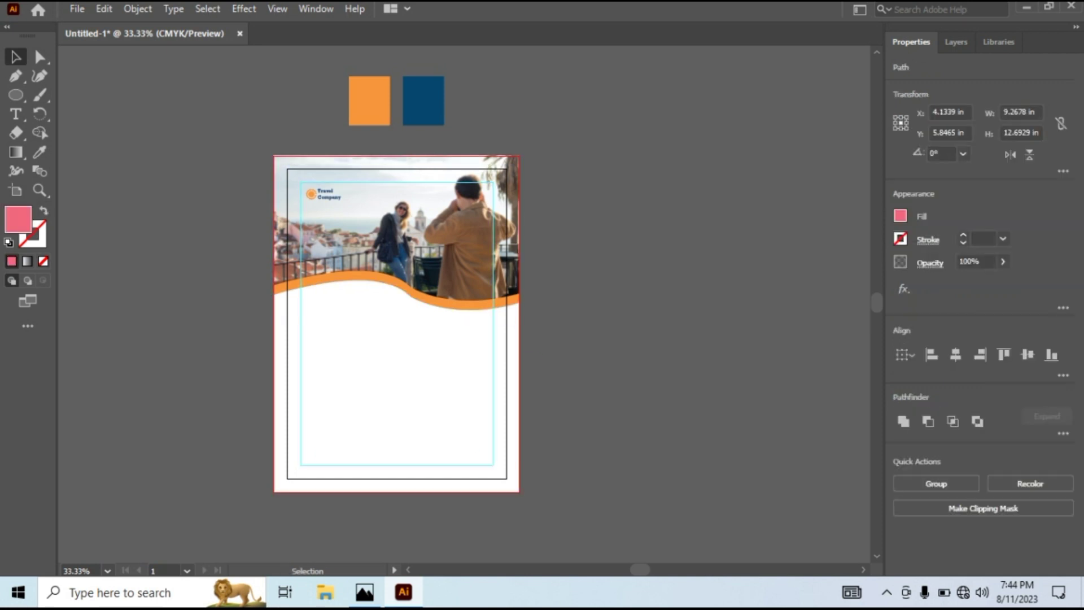
left_click(456, 308)
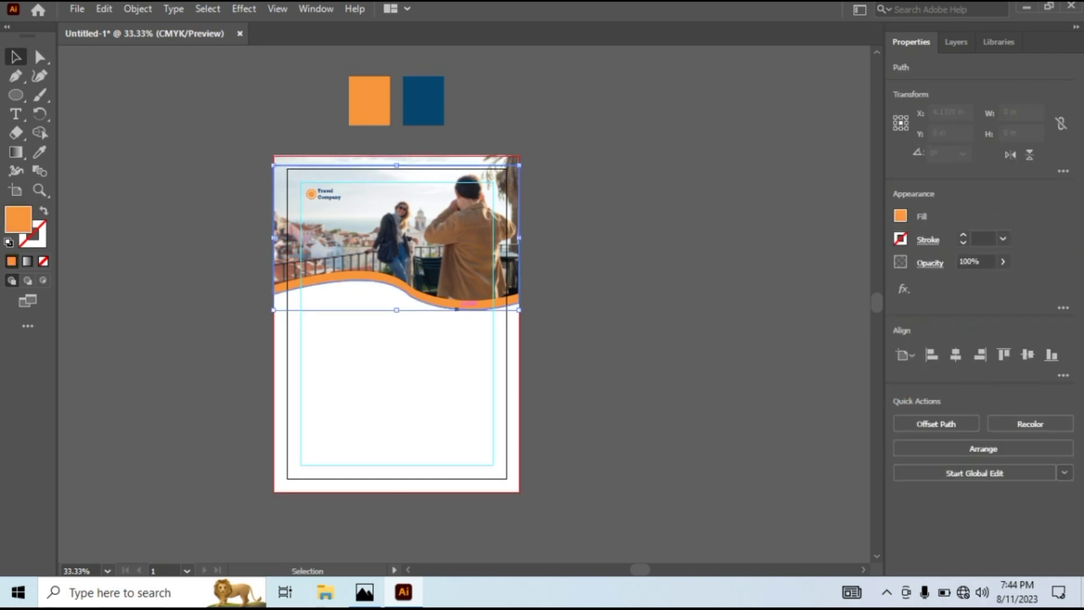
left_click_drag(457, 308, 456, 532)
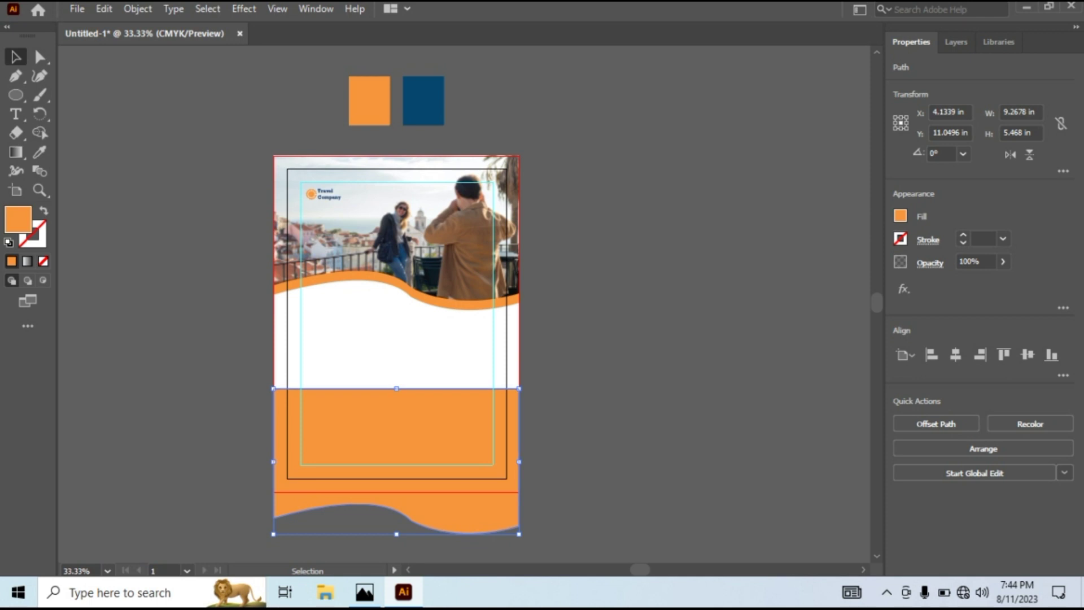
Rotate the duplicated orange wave shape by 180°
right_click(502, 495)
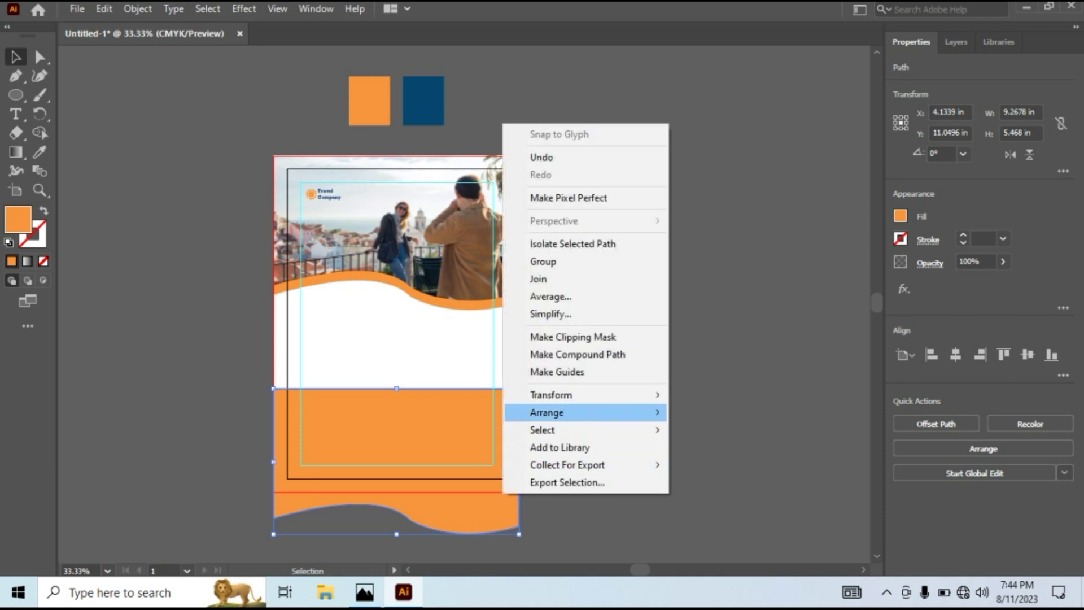
mouse_move(564, 395)
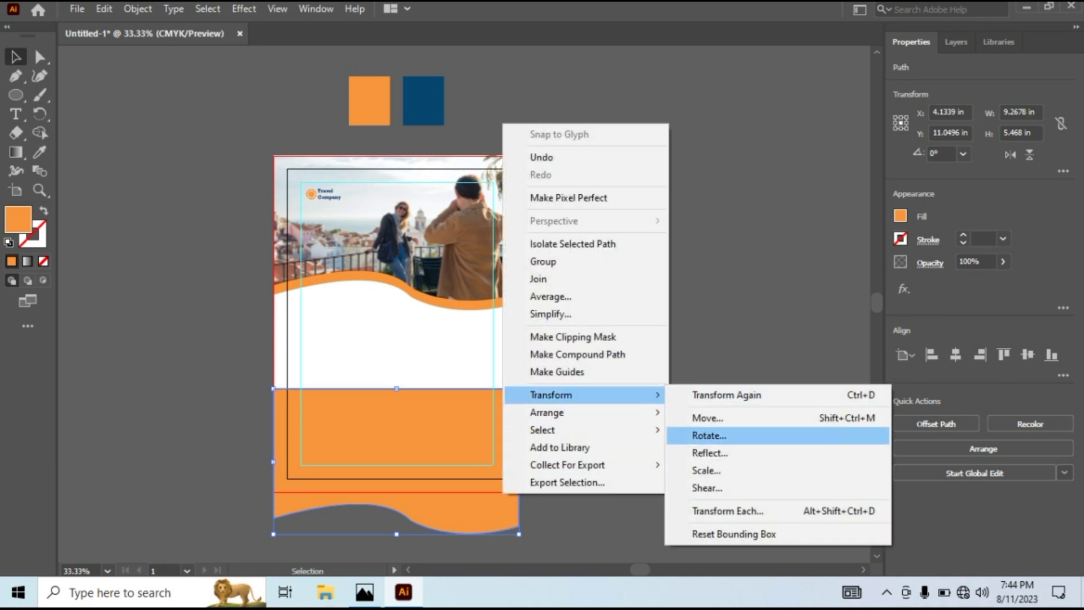
left_click(710, 436)
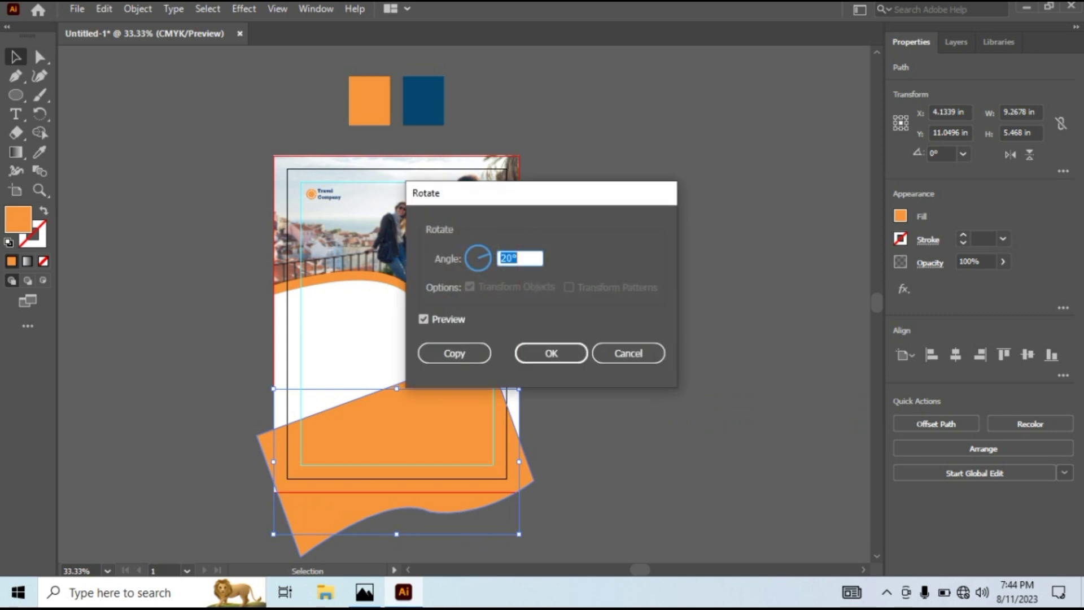
type("180")
key("Return")
key("ctrl+shift+a")
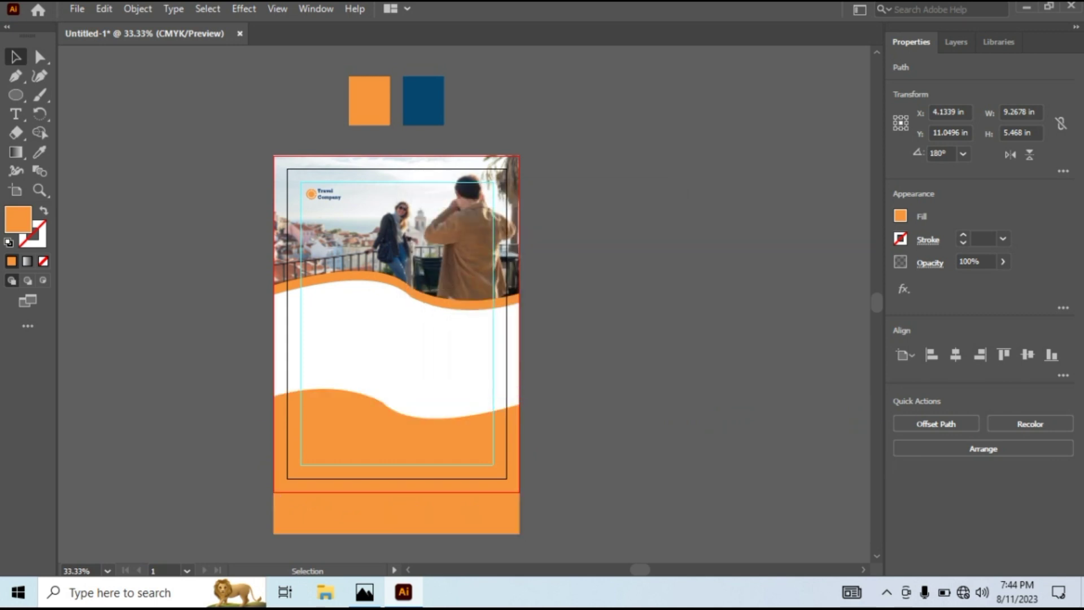
Move the rotated orange wave shape straight down so its wavy edge sits closer to the page's lower edge
left_click_drag(292, 416, 410, 388)
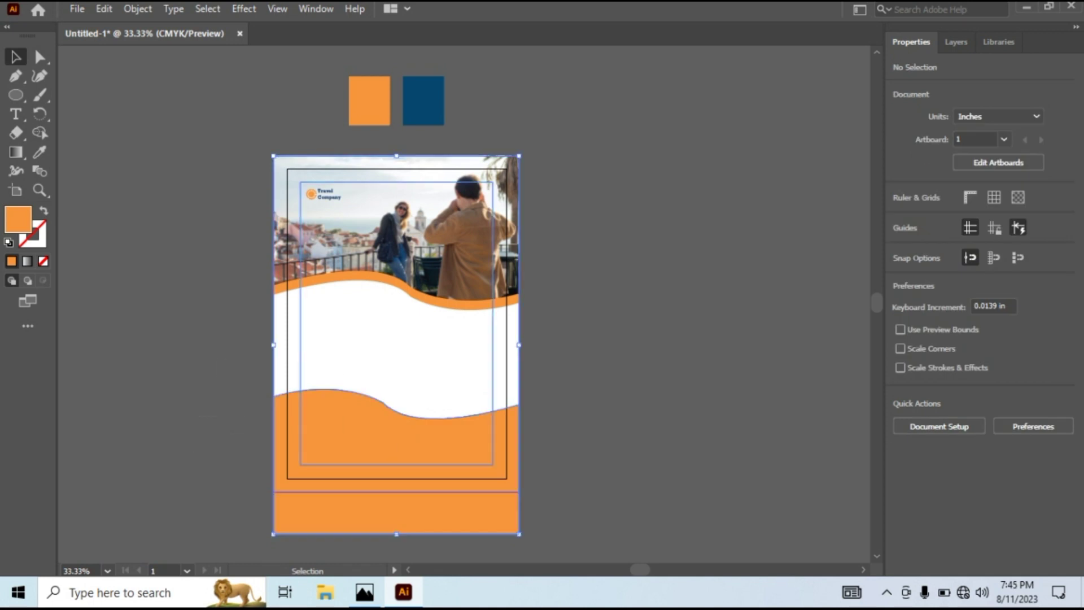
key("ctrl+shift+a")
scroll(397, 339, "down", 3)
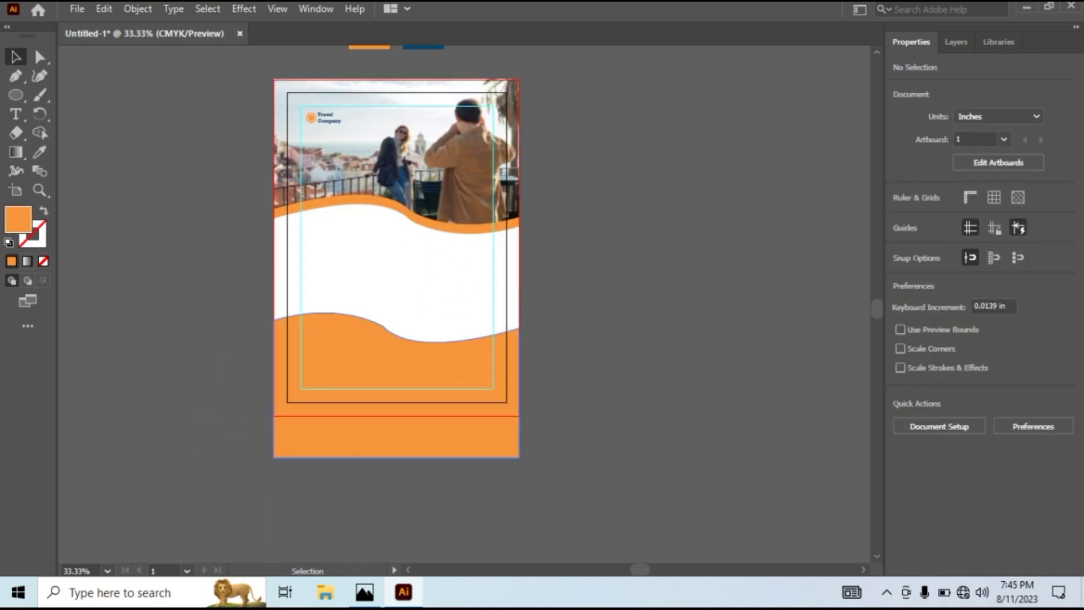
left_click_drag(398, 381, 398, 412)
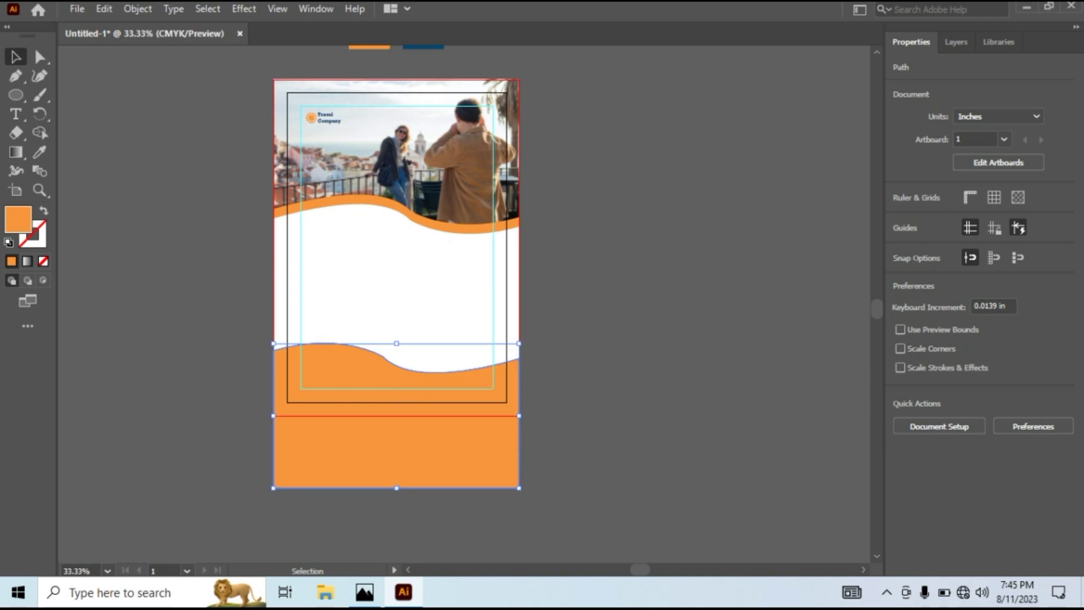
key("ctrl+shift+a")
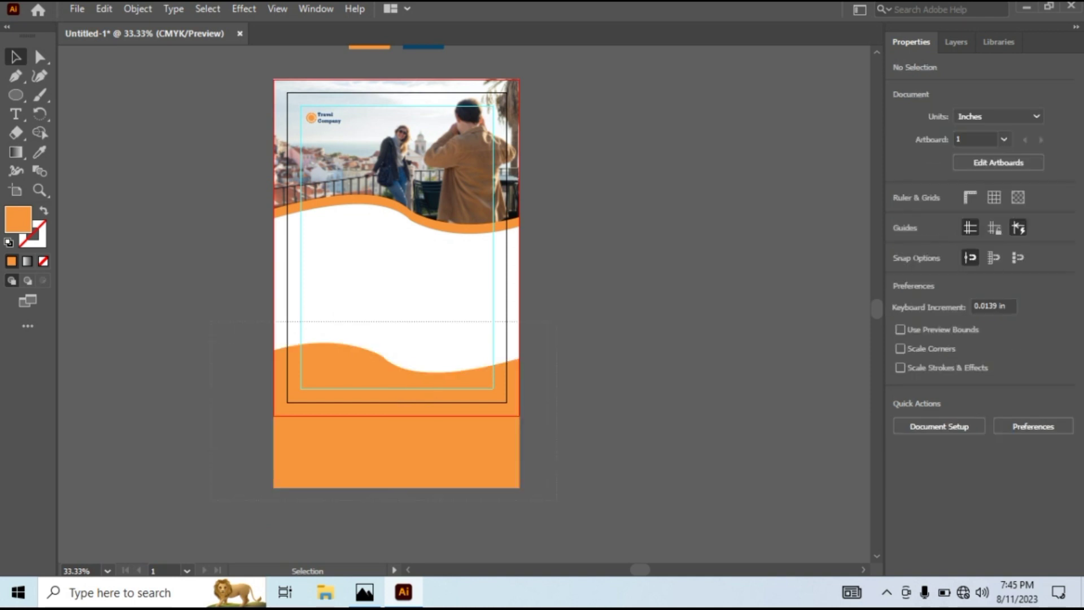
Remove the part of the orange wave shape that extends below the page's bleed edge with the Shape Builder tool
key("ctrl+a")
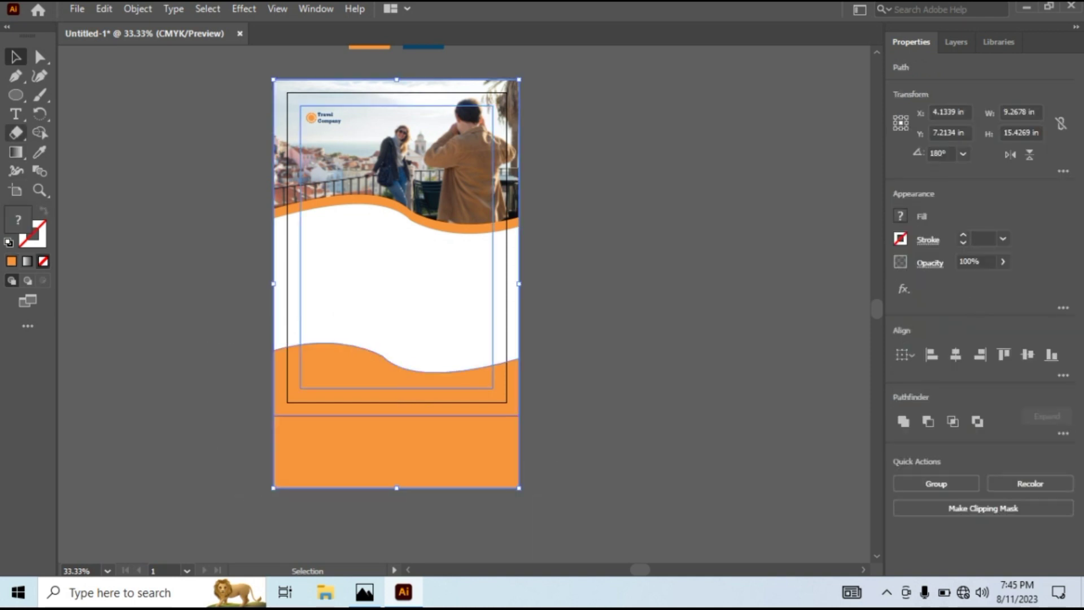
double_click(39, 132)
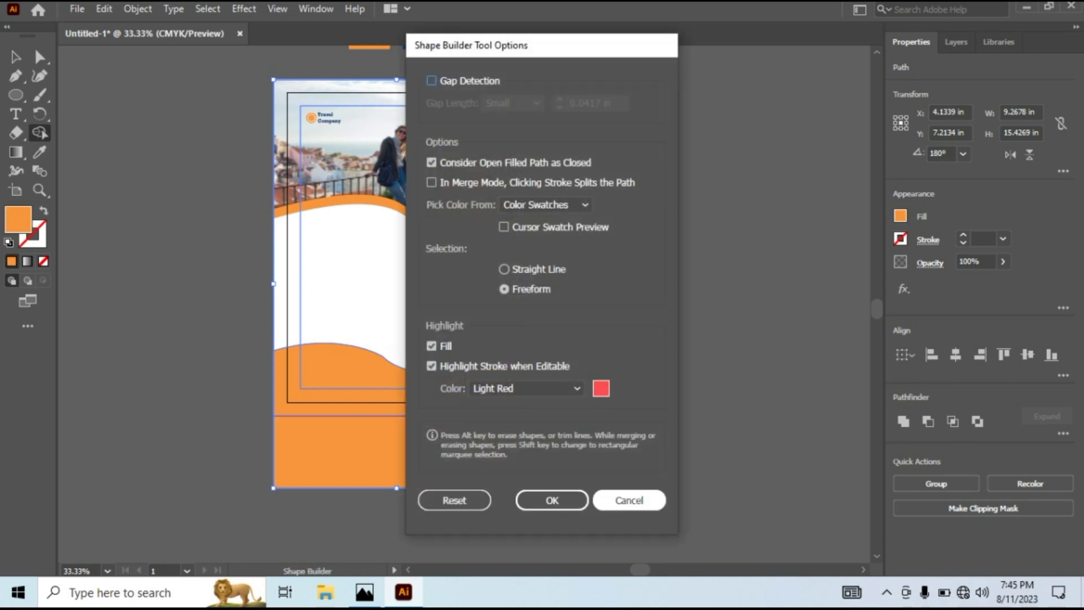
left_click(628, 500)
left_click(417, 450, "alt")
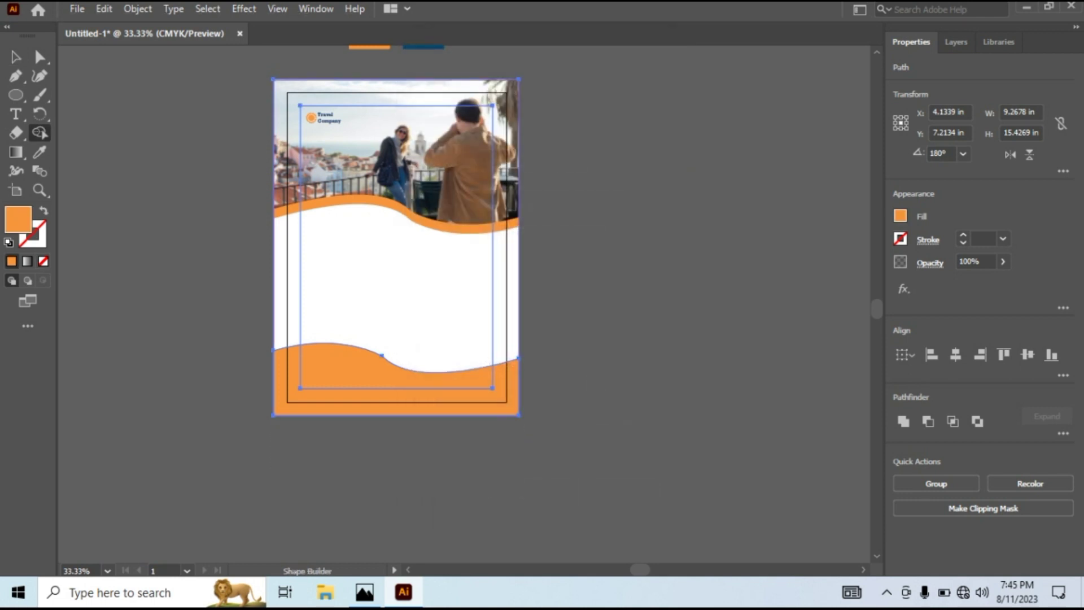
left_click(16, 57)
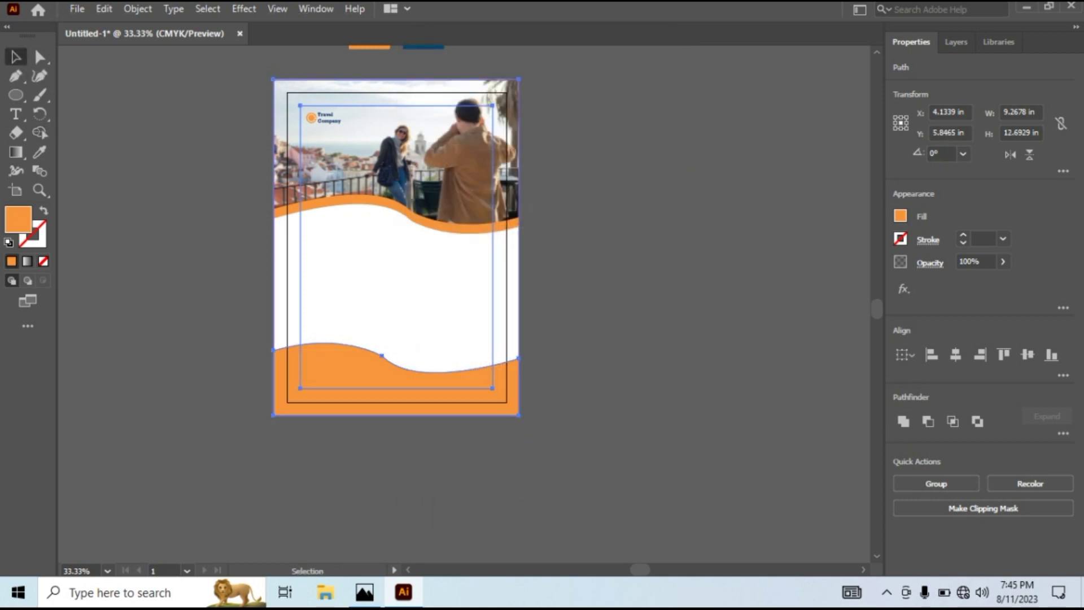
left_click(180, 226)
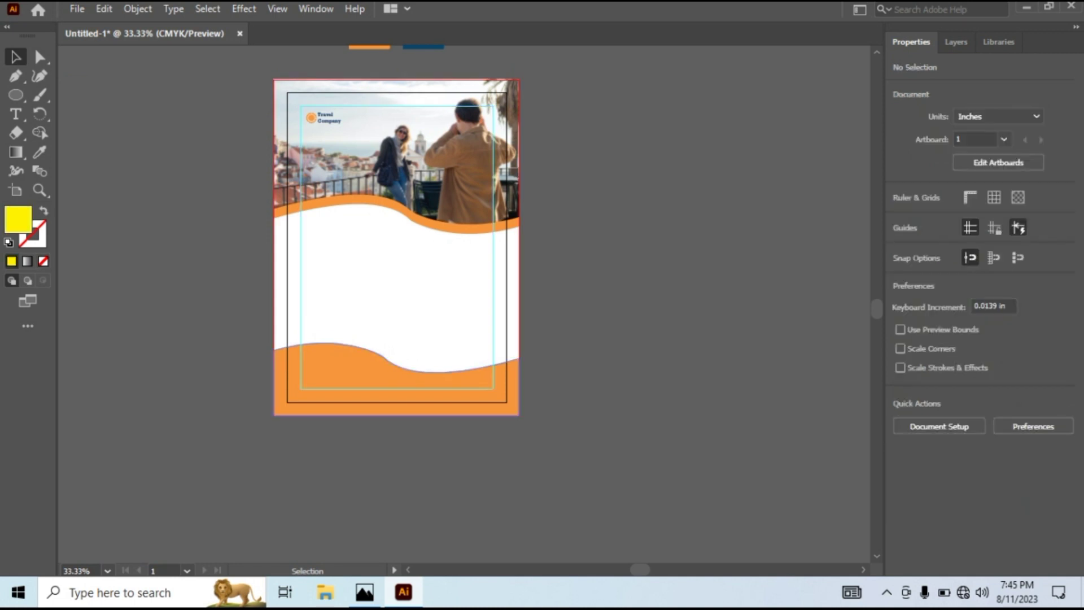
Fill the footer wave shape with the dark blue swatch's color
scroll(396, 339, "up", 2)
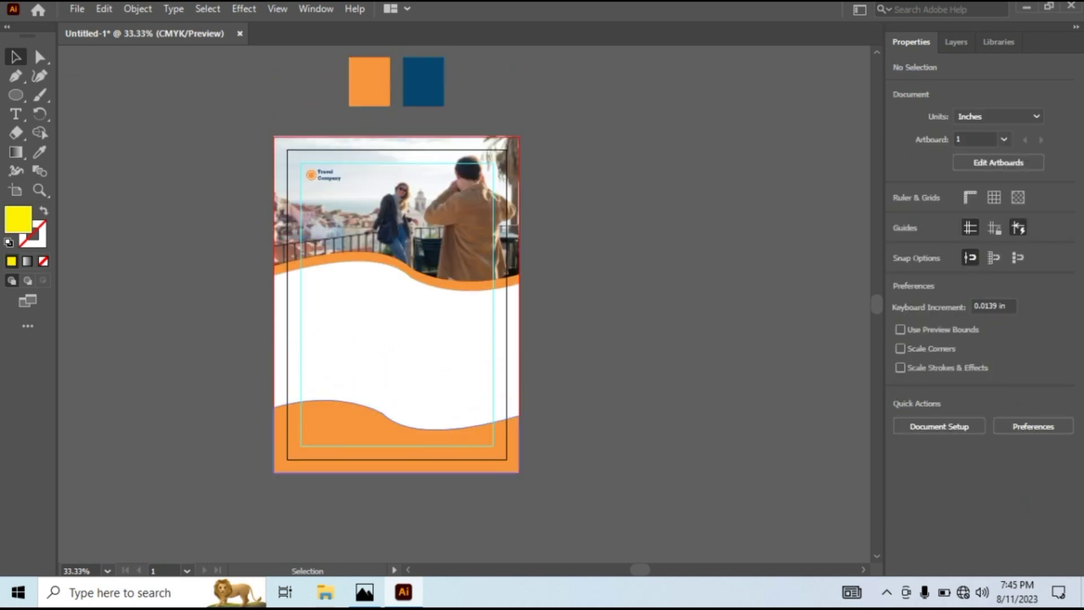
left_click(344, 432)
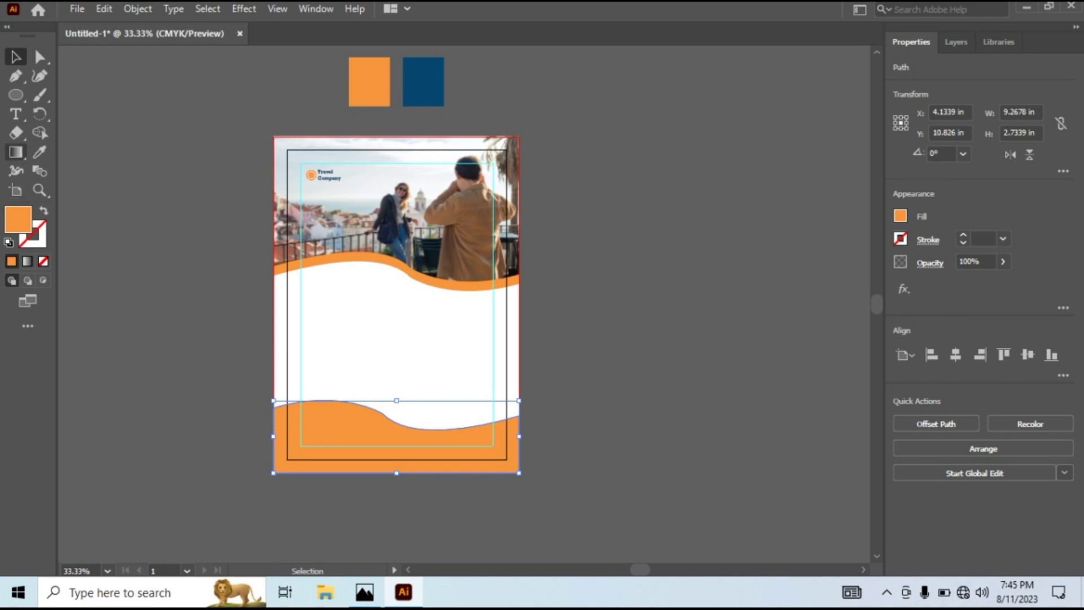
key("i")
left_click(423, 82)
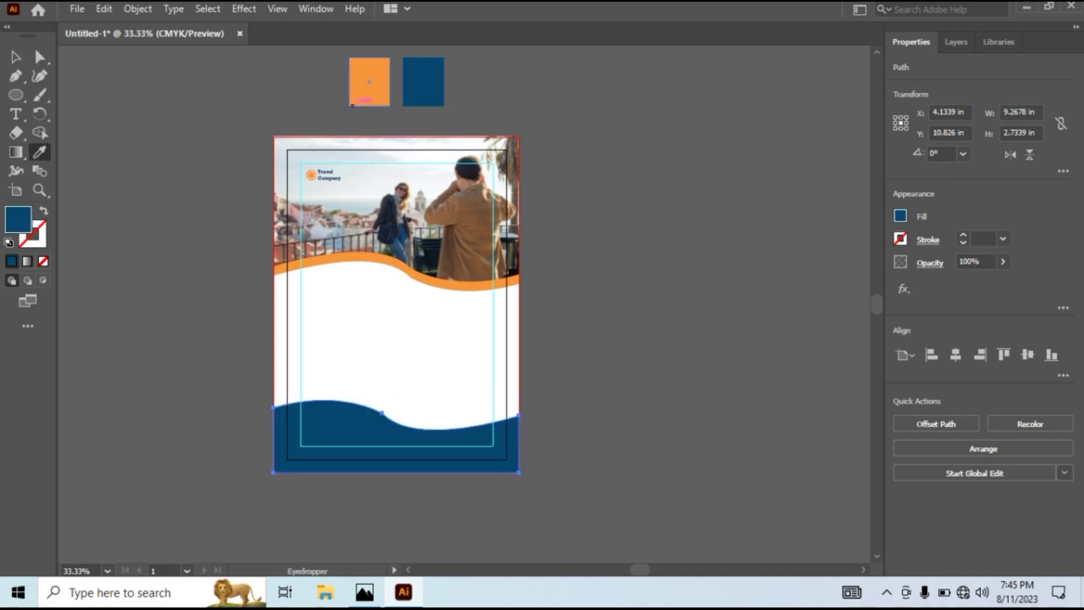
key("v")
left_click(598, 361)
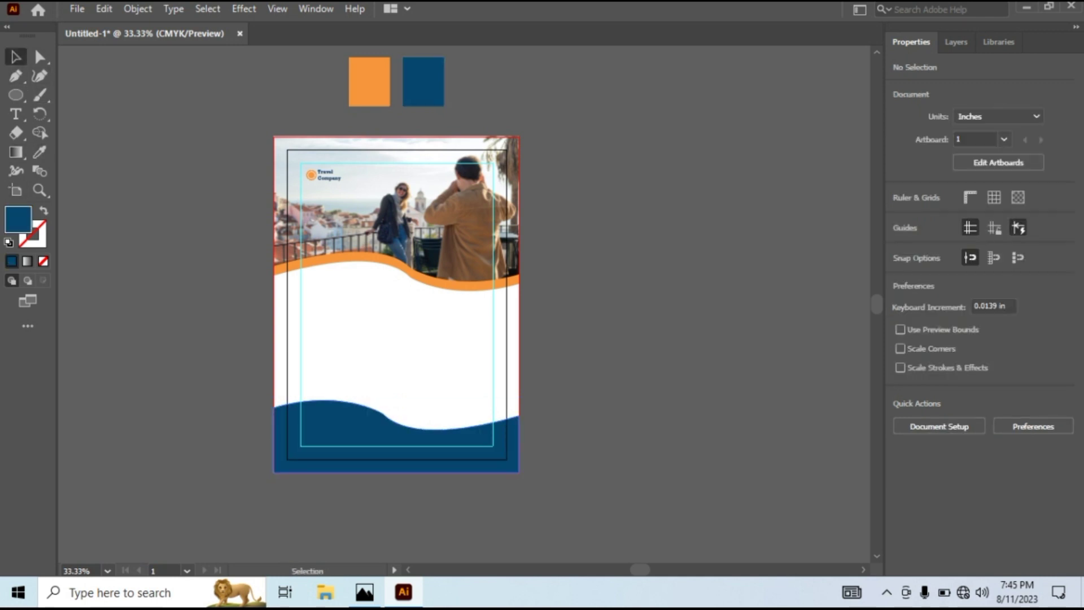
Duplicate the footer wave slightly upward and fill the copy with the orange swatch's color
left_click_drag(396, 436, 396, 430)
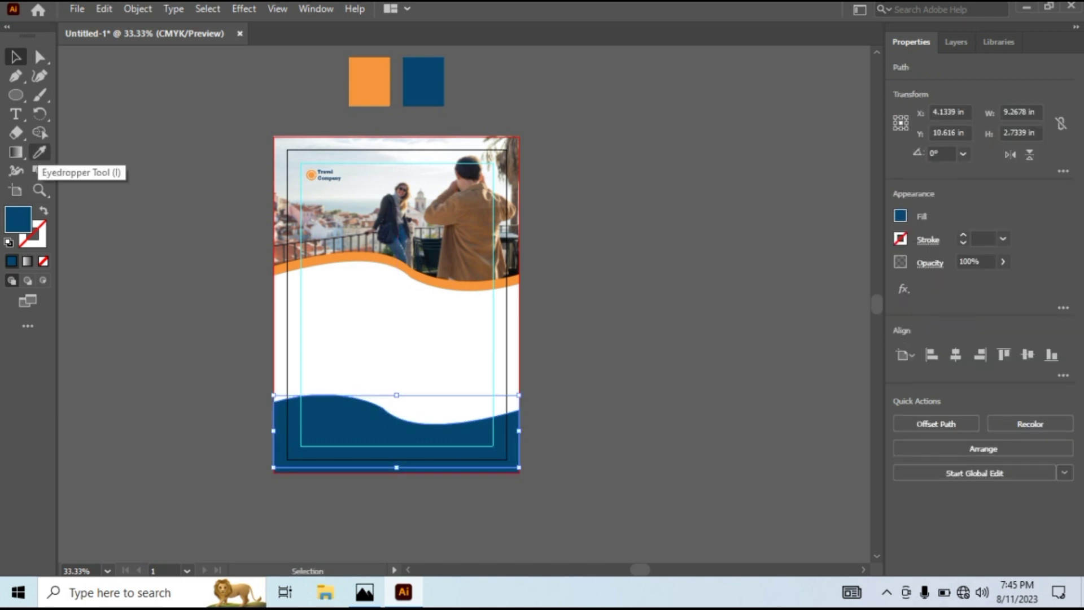
left_click(39, 152)
left_click(370, 82)
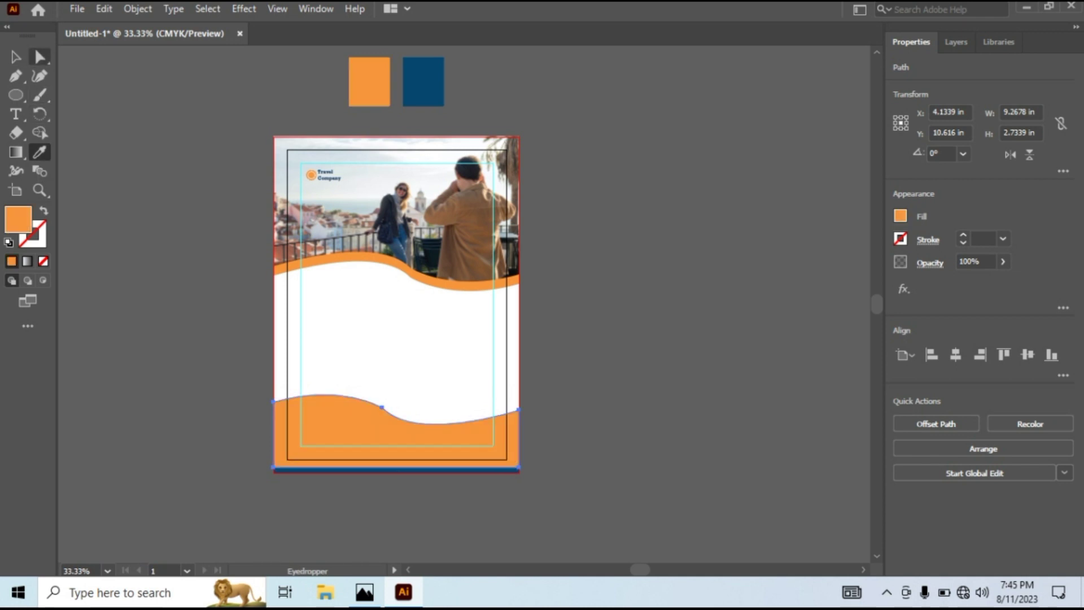
left_click(16, 57)
left_click(187, 260)
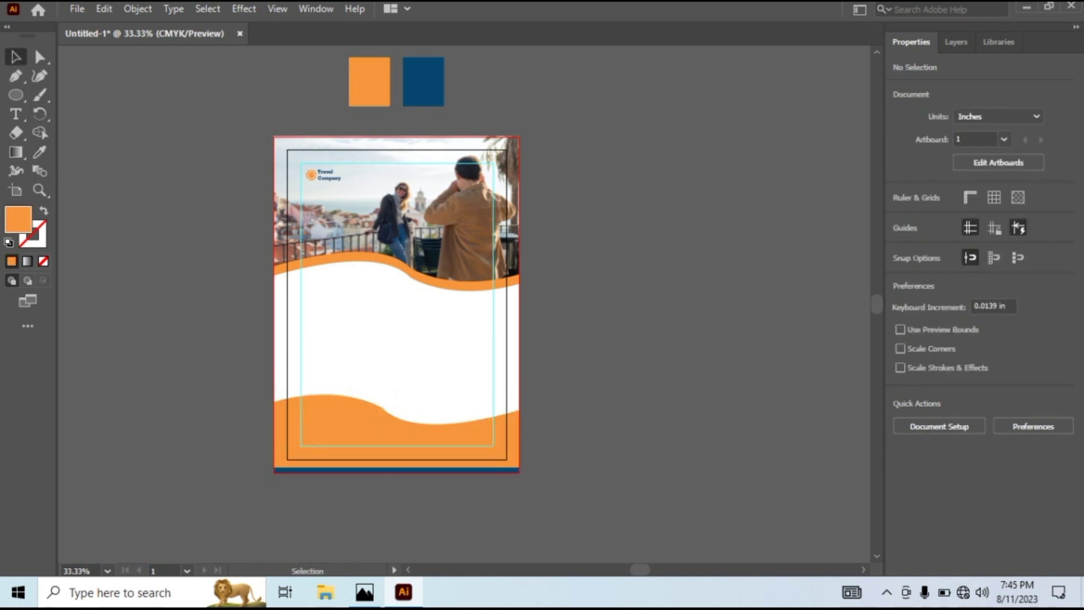
Bring the dark blue footer wave in front of its orange copy to form an orange band along the wave
left_click(334, 469)
right_click(333, 471)
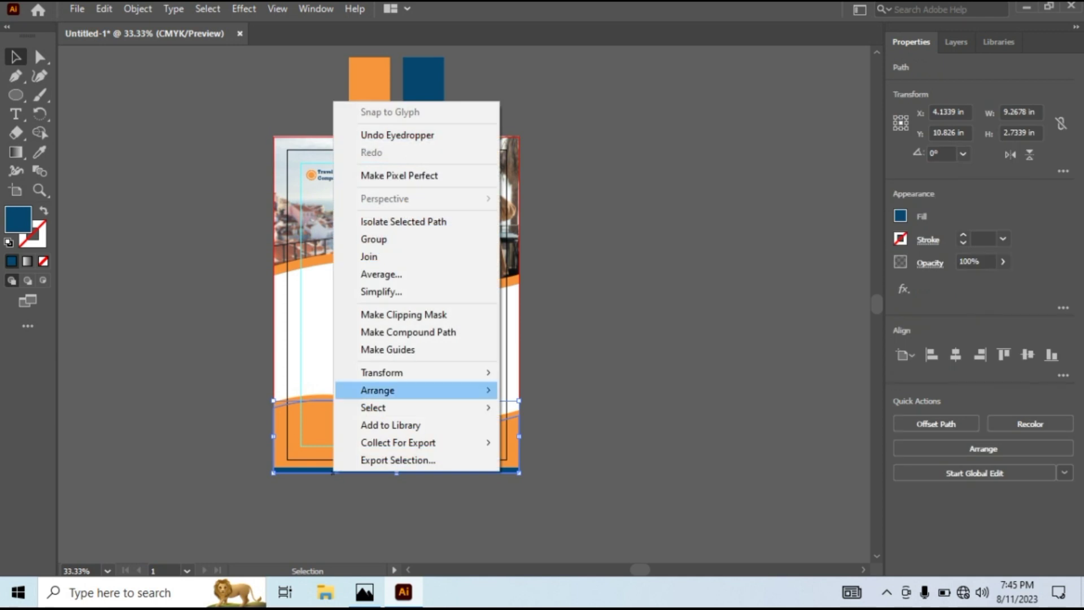
mouse_move(395, 389)
left_click(559, 387)
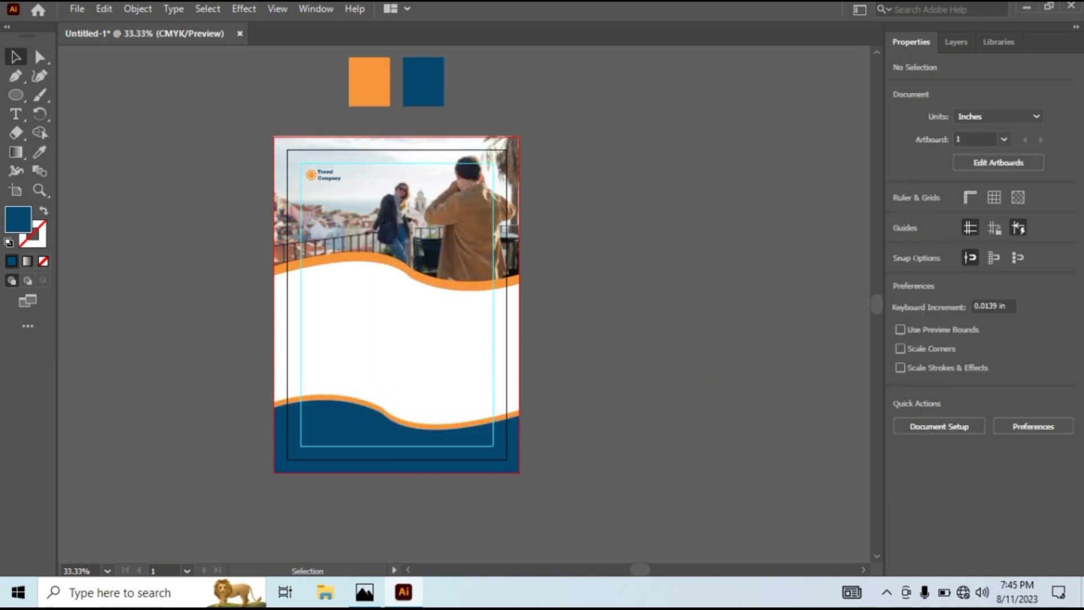
scroll(396, 314, "up", 1)
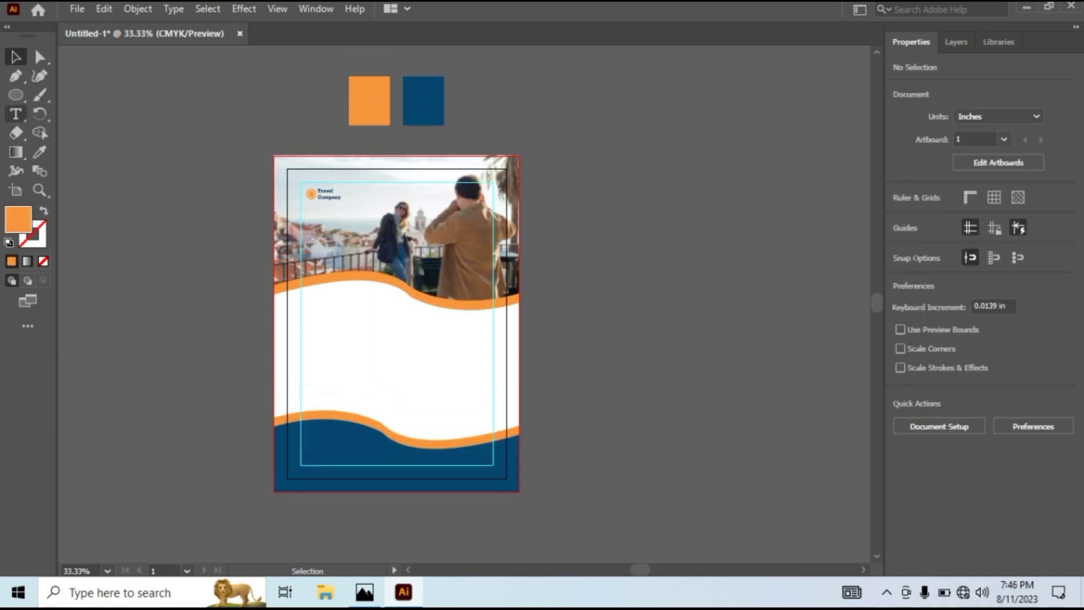
Add a one-line heading text in the empty area beside the page and scale it up to about 56 pt
left_click(16, 115)
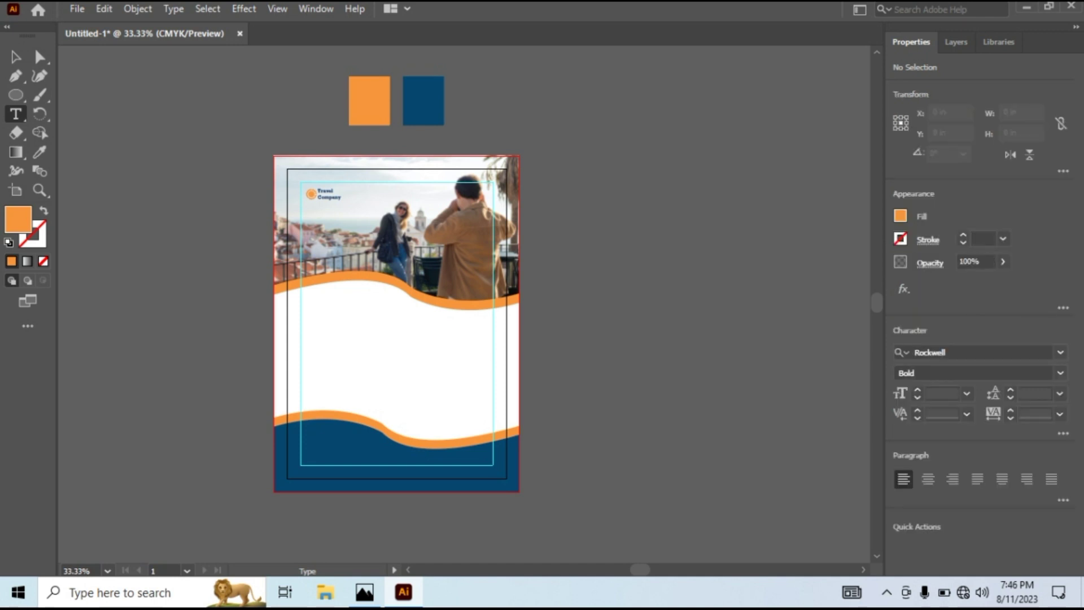
left_click(615, 318)
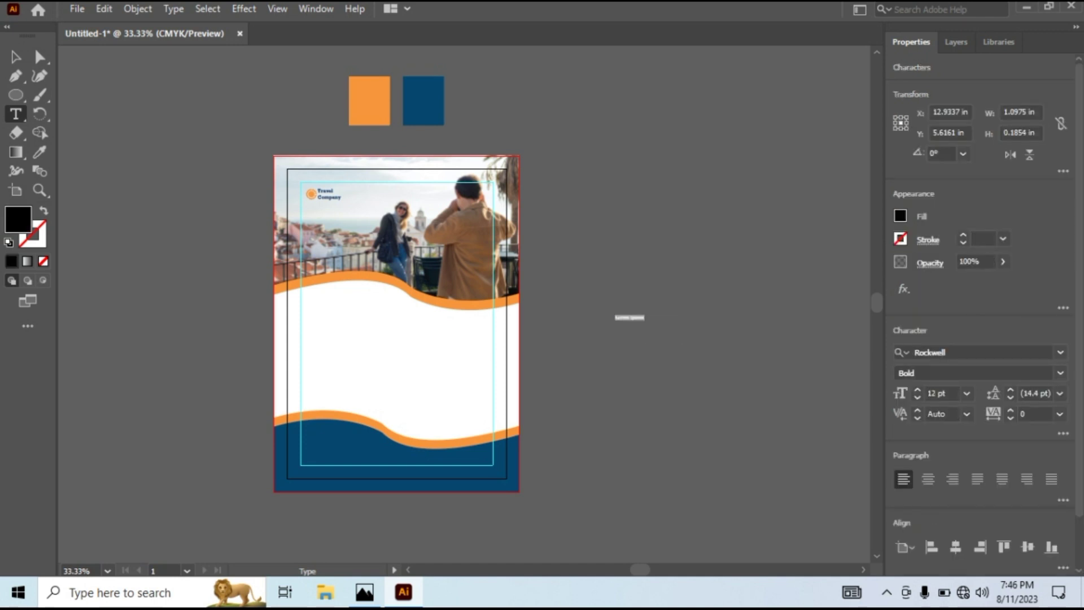
key("BackSpace")
key("Escape")
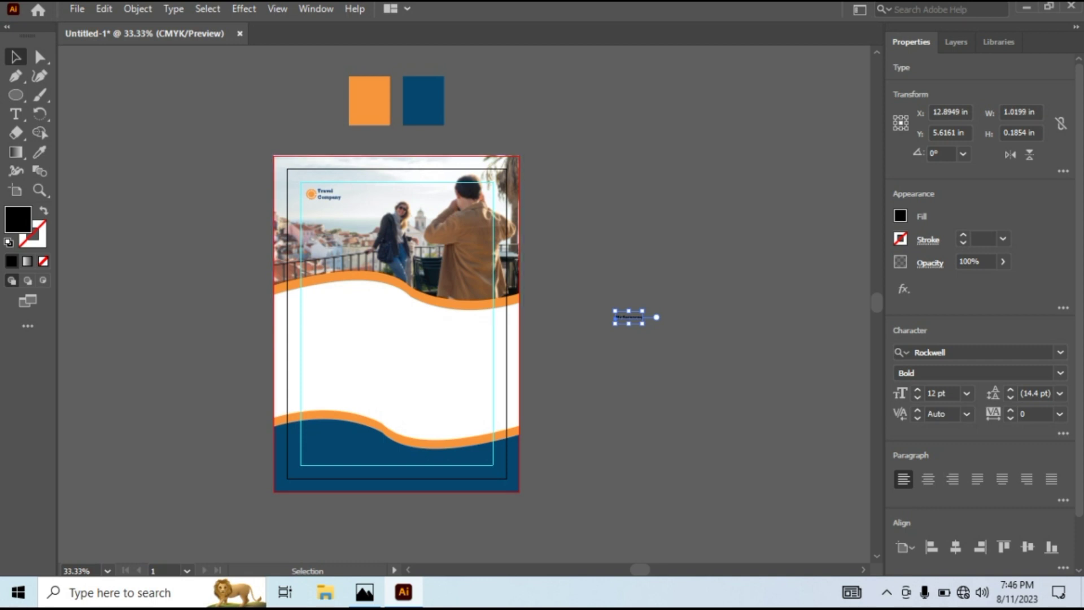
left_click_drag(642, 324, 692, 388)
left_click(692, 388)
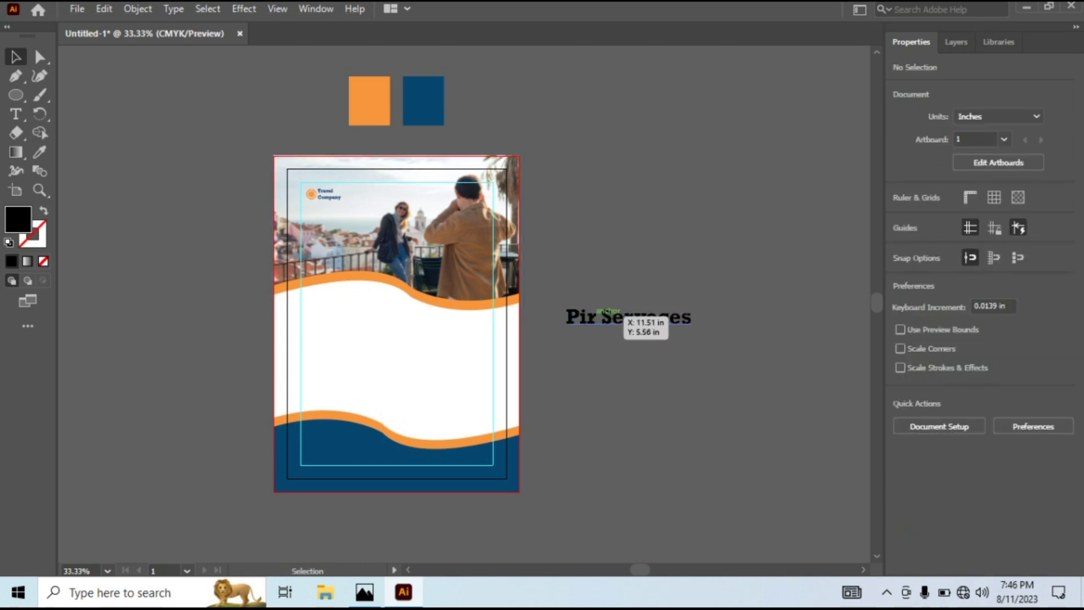
Correct the heading text beside the page to read "Our Services"
double_click(593, 316)
left_click_drag(694, 312, 775, 321)
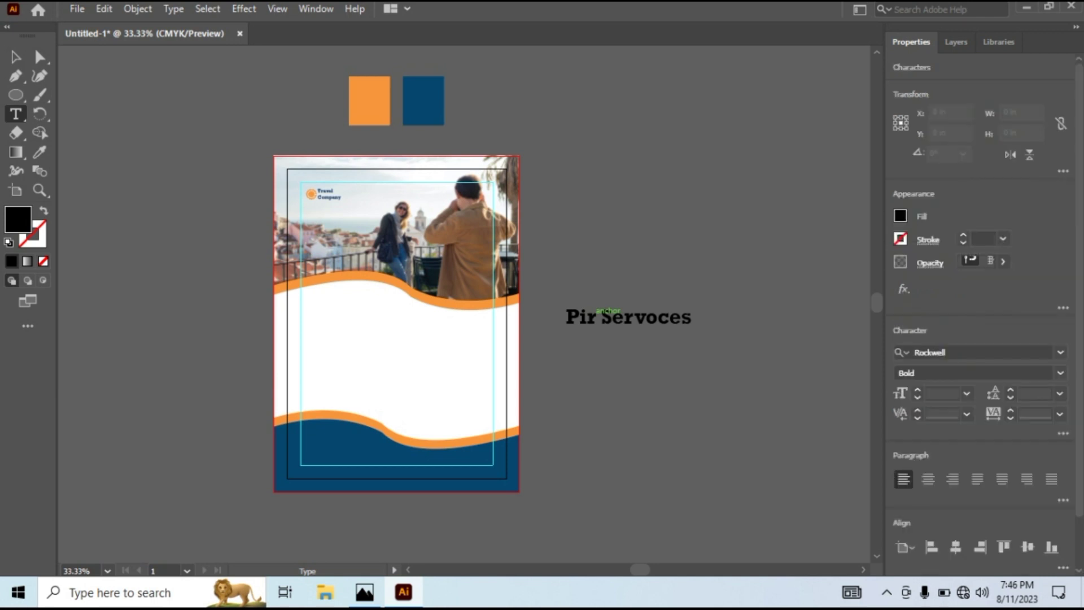
type("Our")
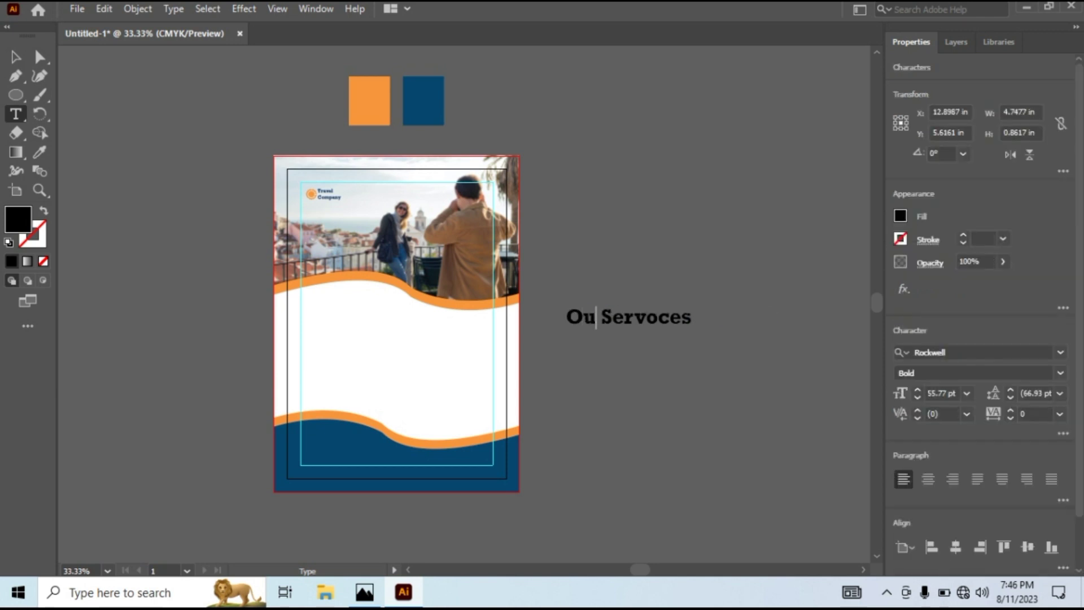
key("Delete")
key("Delete")
key("Delete")
key("Delete")
key("Delete")
key("Delete")
key("Delete")
key("Delete")
key("Delete")
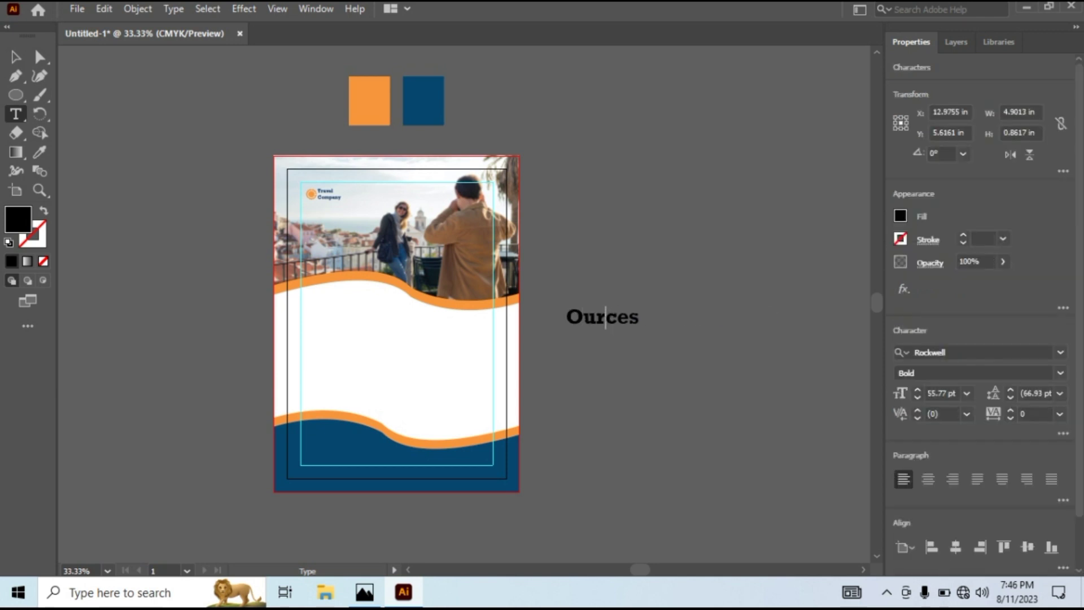
type("Services")
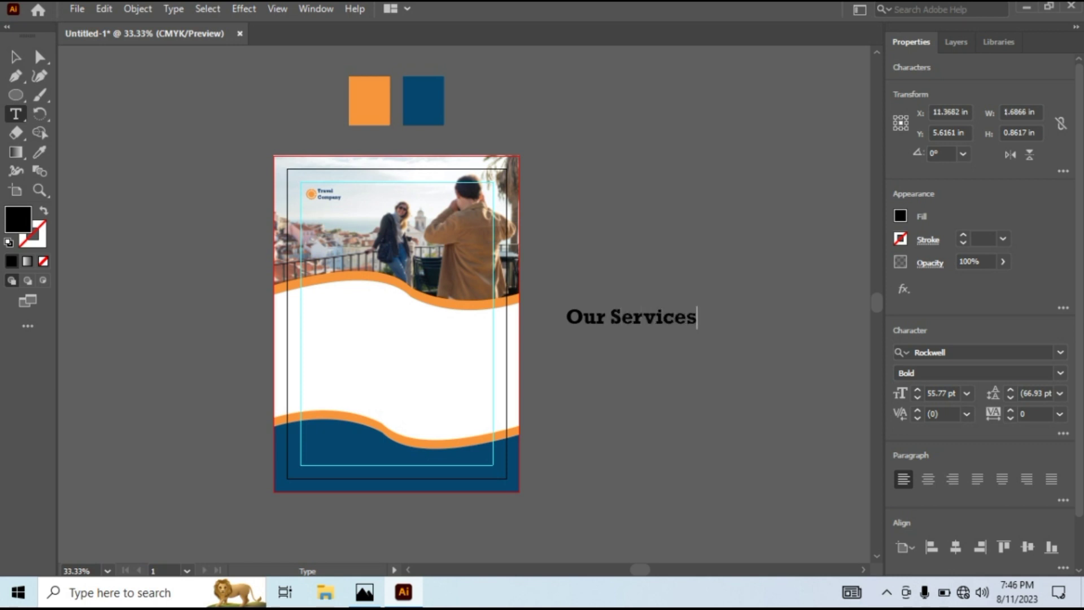
key("Escape")
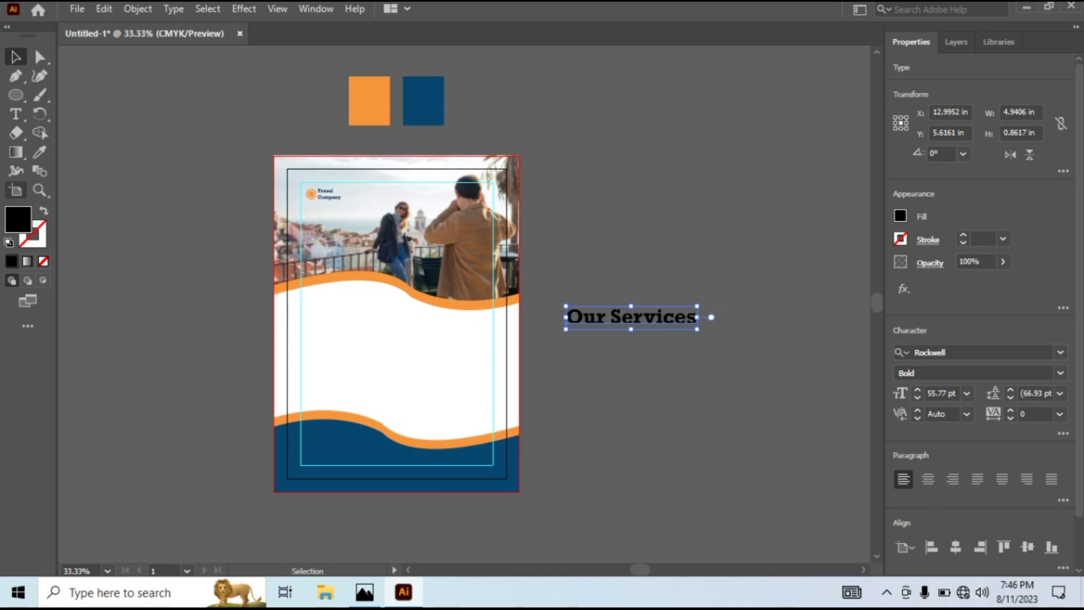
Fill the "Our Services" heading with the footer's dark blue and move it onto the white area below the header wave
left_click(39, 152)
left_click(351, 446)
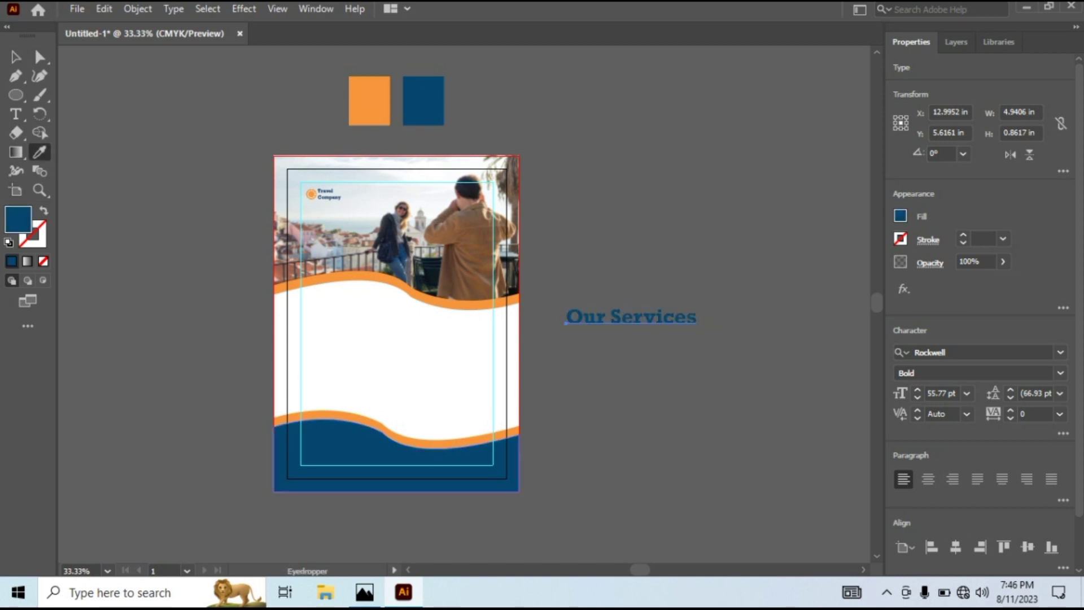
key("v")
left_click(696, 317)
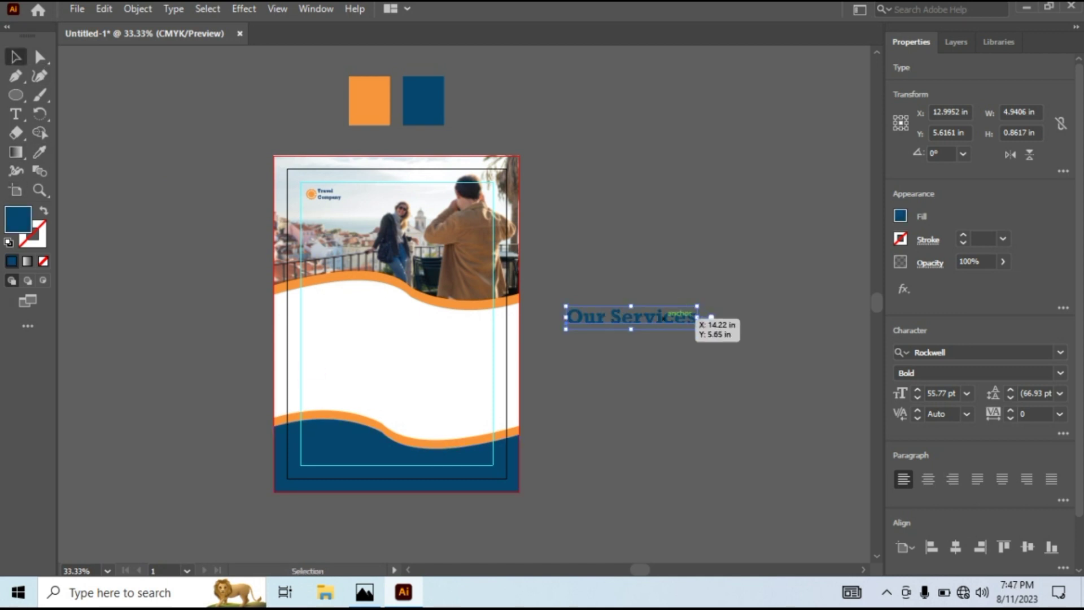
left_click_drag(696, 318, 437, 311)
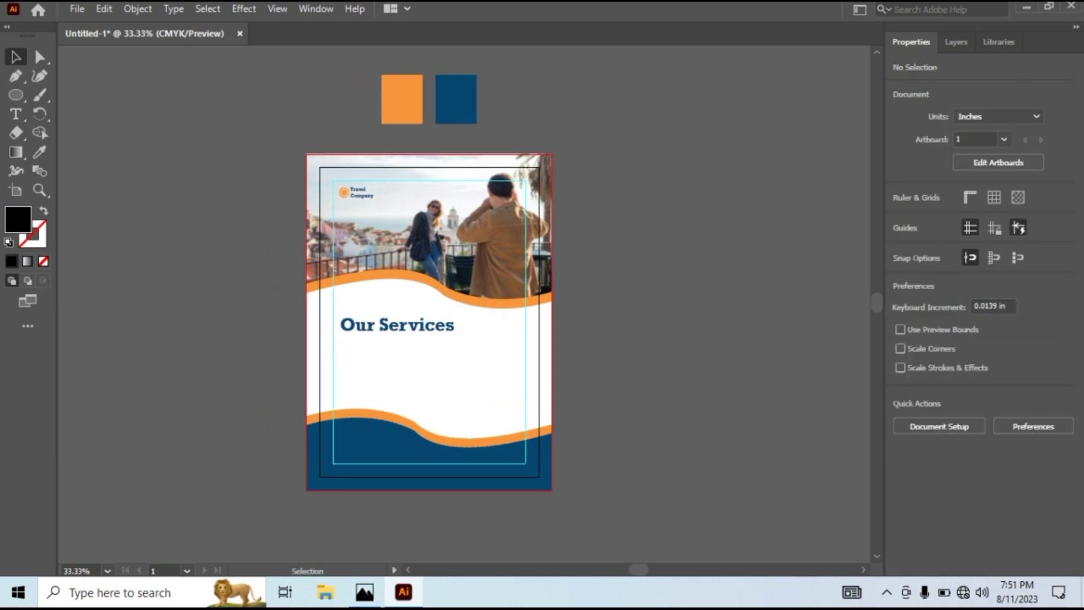
Open the ok vector.eps file from the desktop and bring its whole artwork into view
left_click(1027, 8)
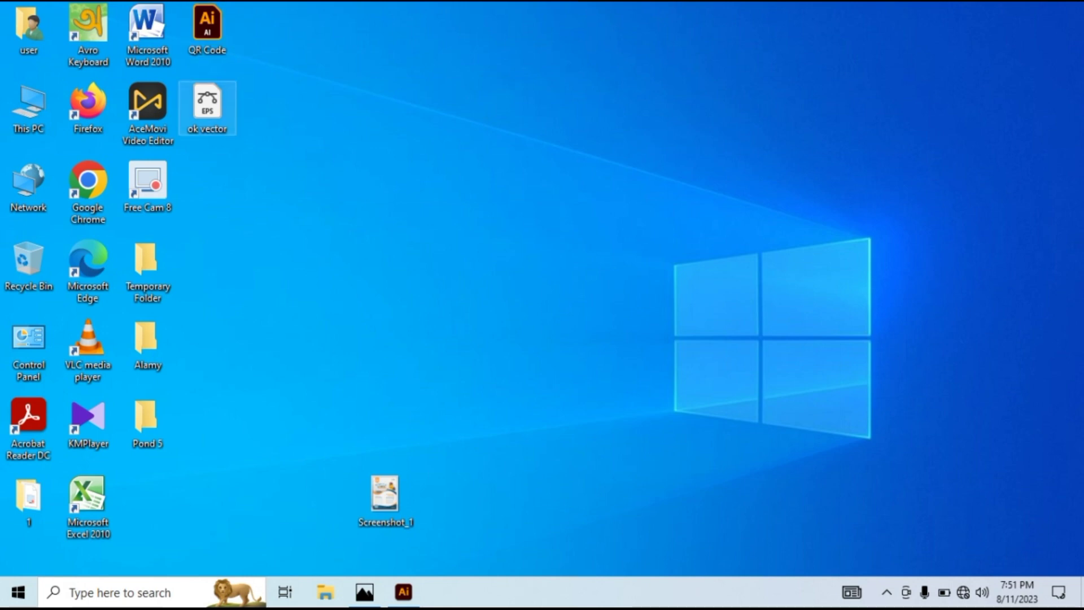
double_click(207, 108)
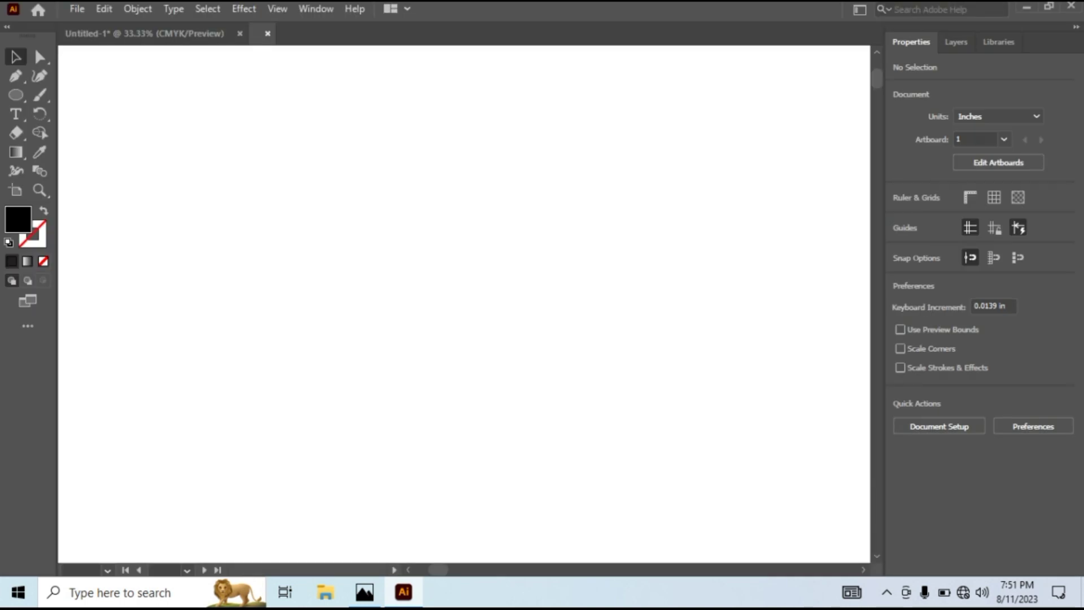
key("ctrl+a")
key("ctrl+minus")
key("ctrl+minus")
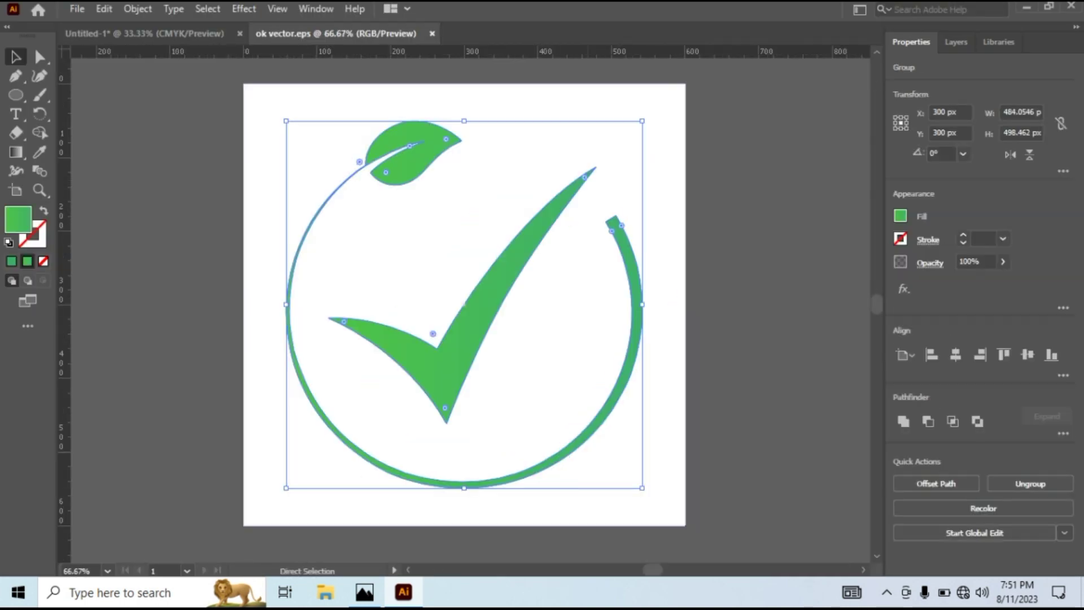
key("ctrl+shift+a")
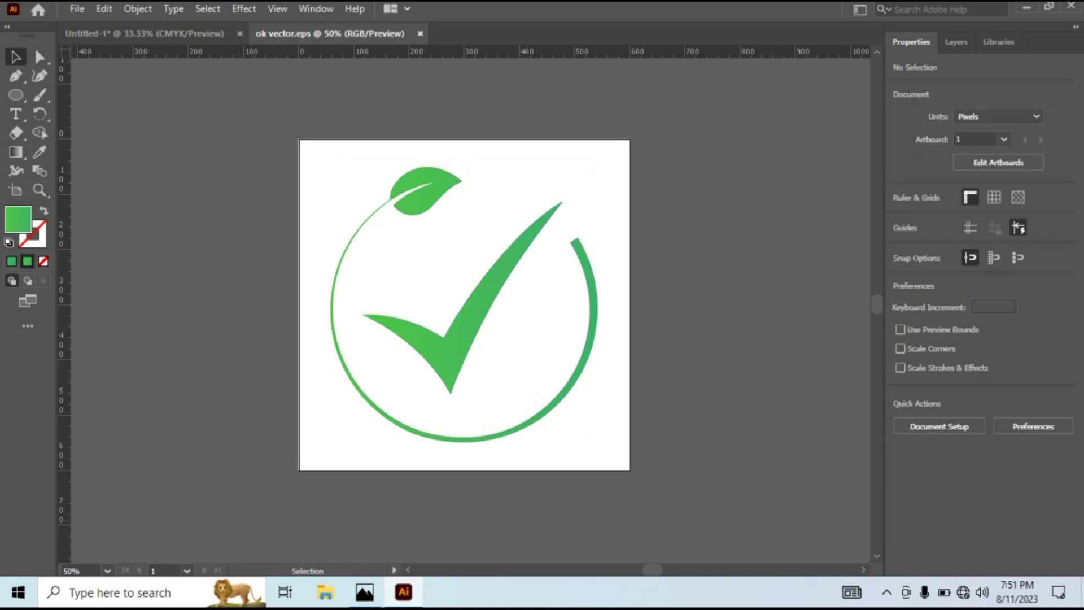
Ungroup the ok vector artwork and bring only its checkmark into the flyer document, beside the page
left_click(457, 338)
right_click(457, 338)
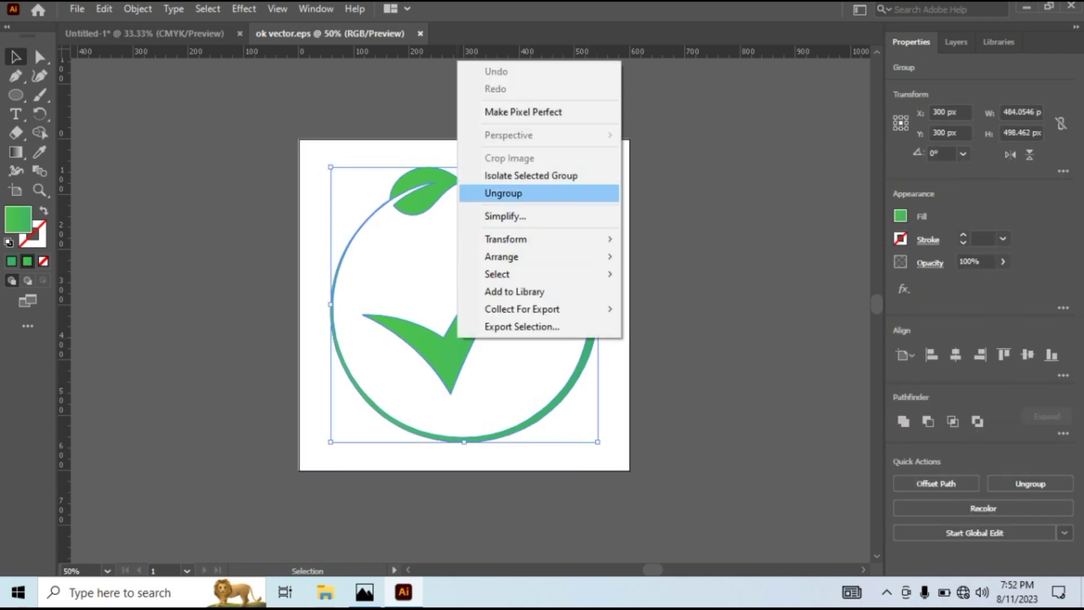
left_click(503, 194)
left_click(501, 199)
left_click(476, 315)
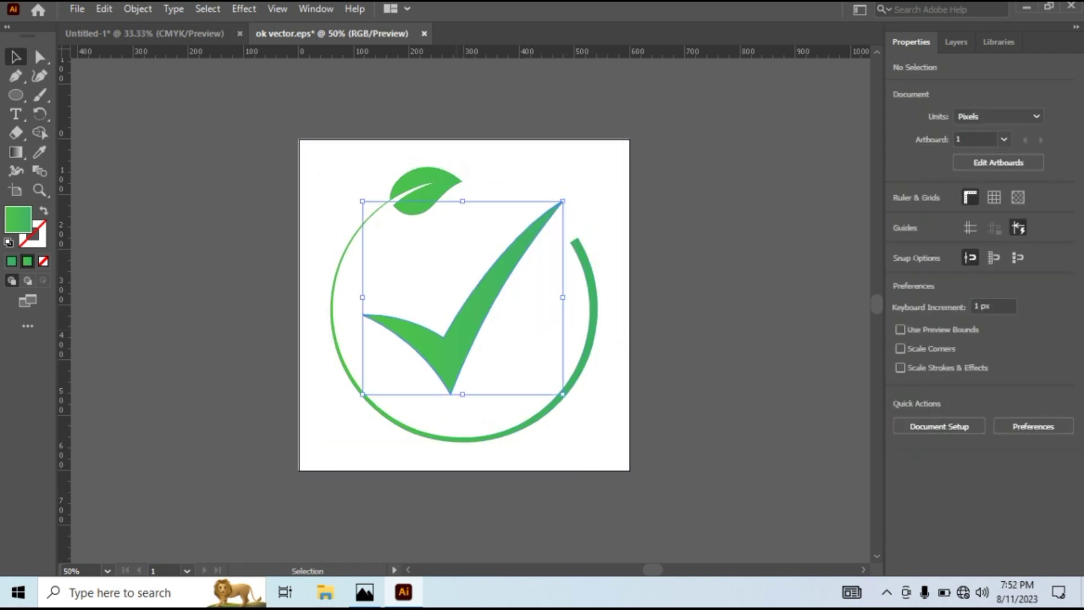
left_click_drag(563, 201, 692, 366)
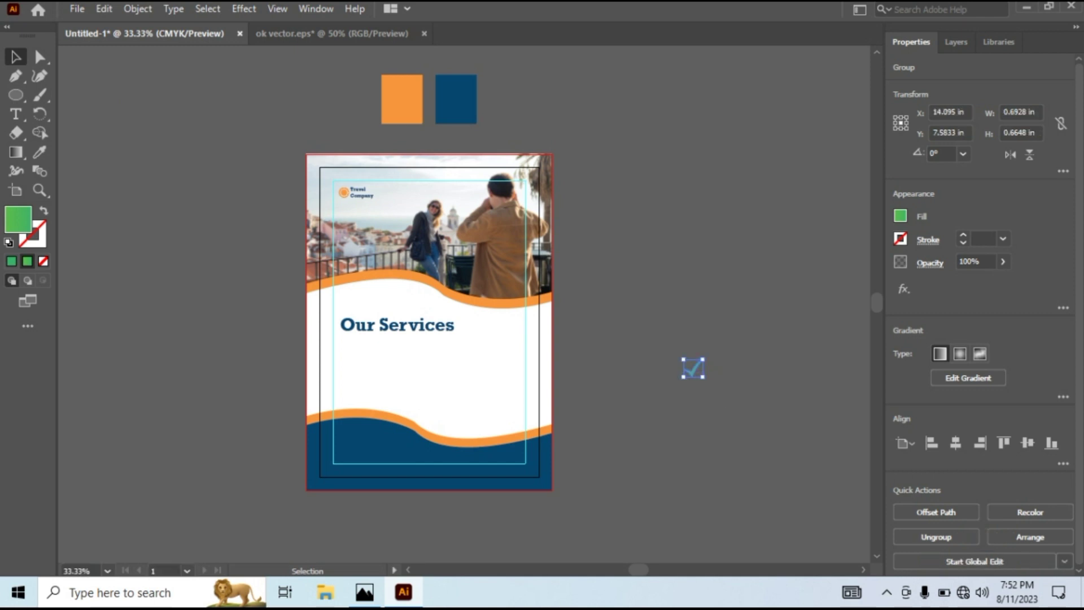
left_click(726, 411)
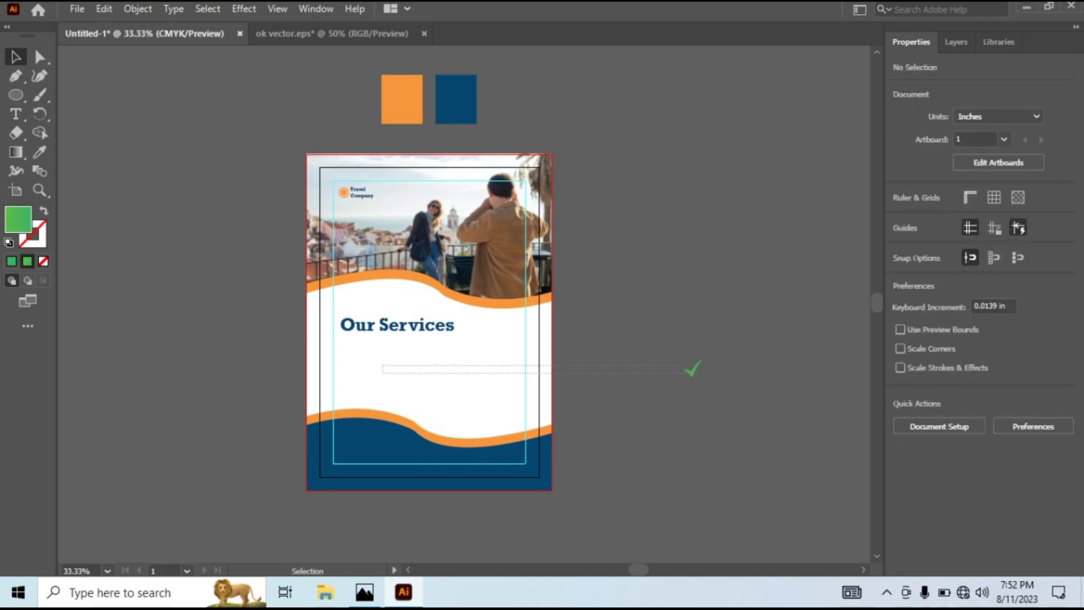
Move the checkmark closer to the page and fill it with the orange swatch's color
left_click_drag(692, 368, 613, 293)
key("i")
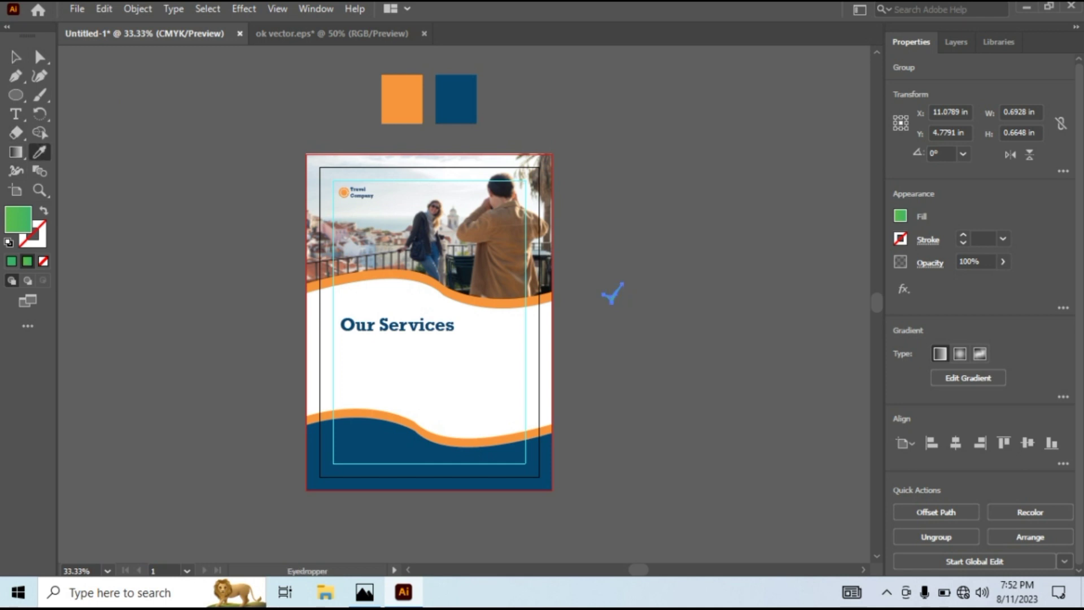
left_click(402, 100)
key("v")
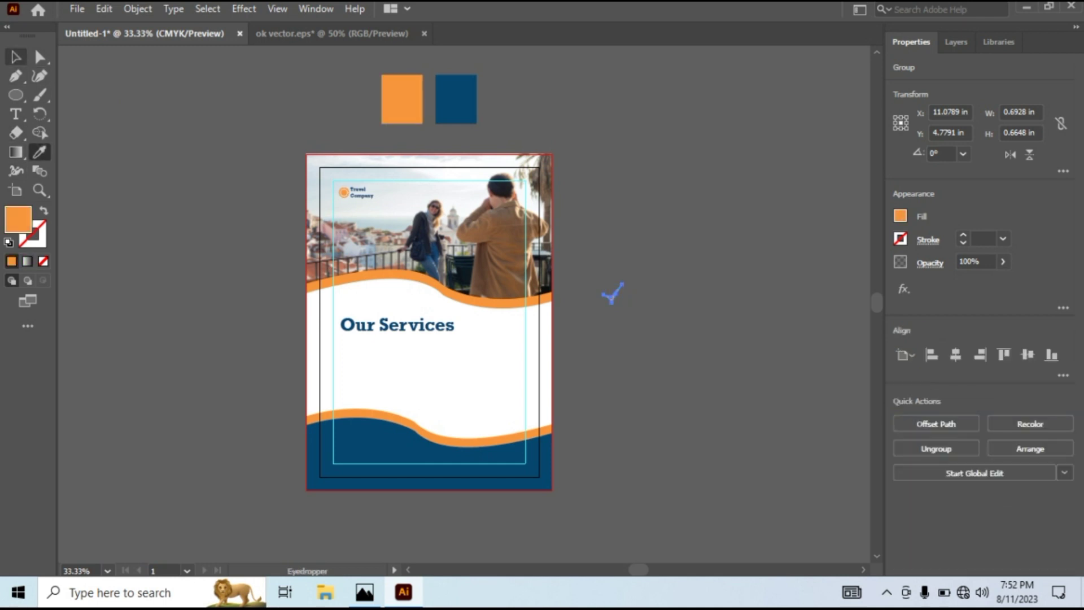
left_click(672, 331)
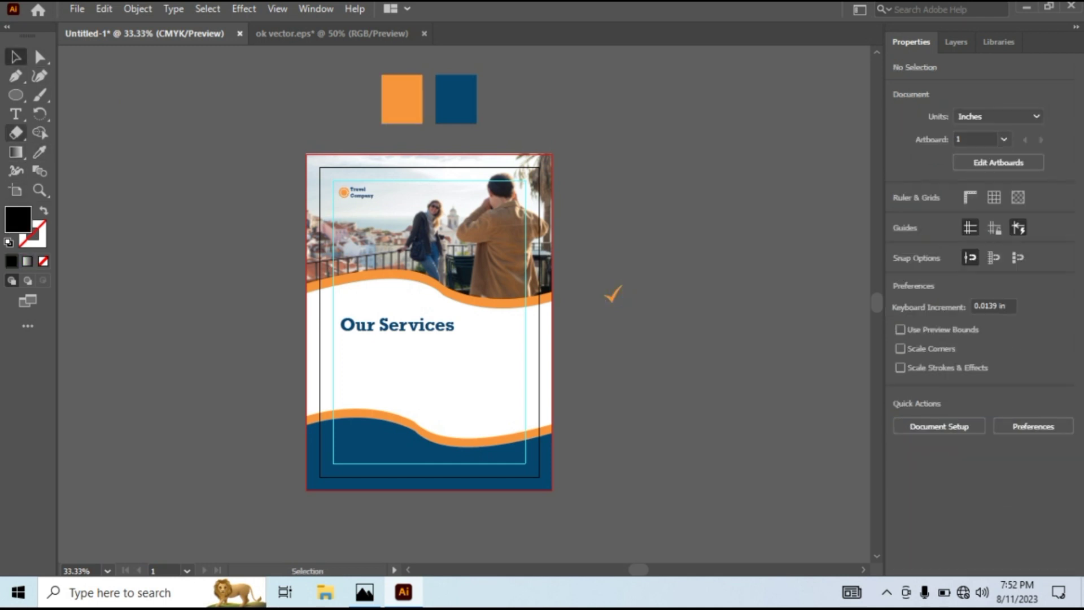
Add a one-line text beside the checkmark and scale it up to about 60 pt
left_click(15, 114)
left_click(640, 295)
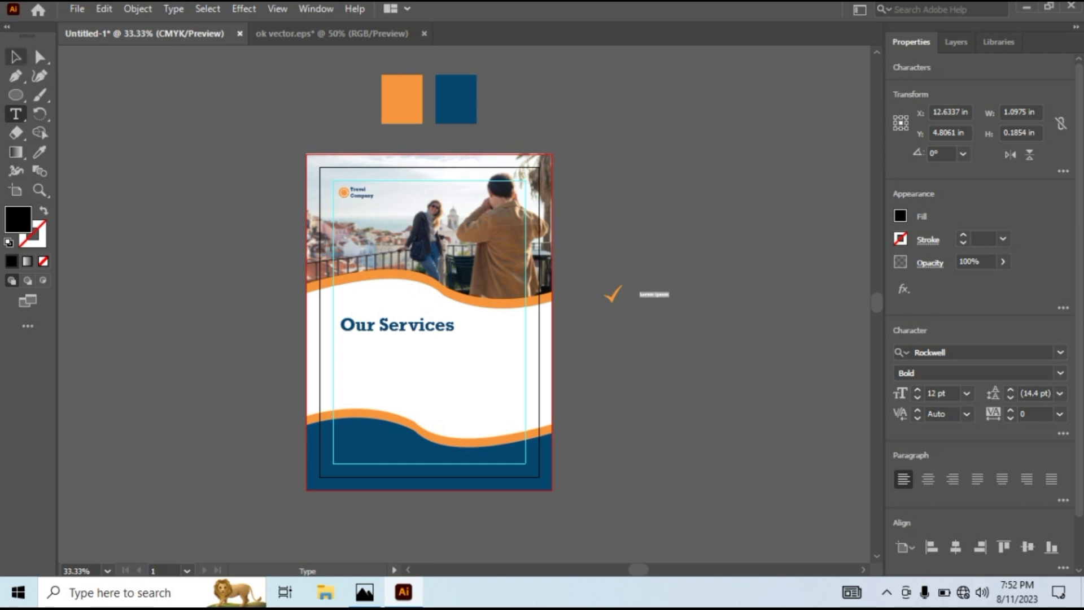
left_click(16, 56)
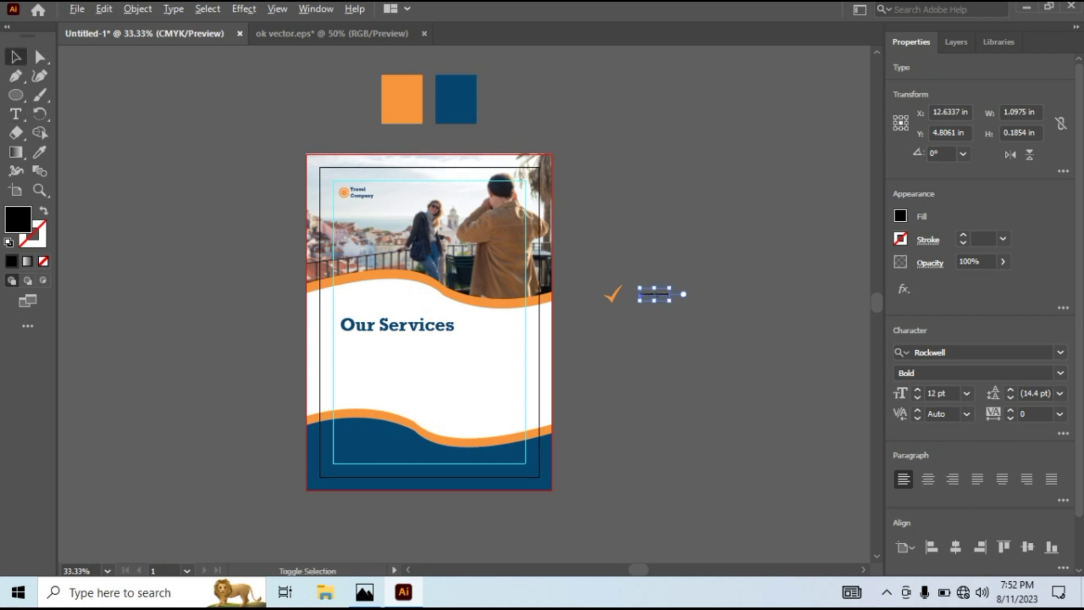
left_click_drag(669, 288, 728, 327)
key("ctrl+z")
Replace the placeholder text beside the page with "Demo Text Demo Text Demo Text"
double_click(612, 293)
key("BackSpace")
key("BackSpace")
key("BackSpace")
key("BackSpace")
key("BackSpace")
key("BackSpace")
key("BackSpace")
key("BackSpace")
key("BackSpace")
key("BackSpace")
key("BackSpace")
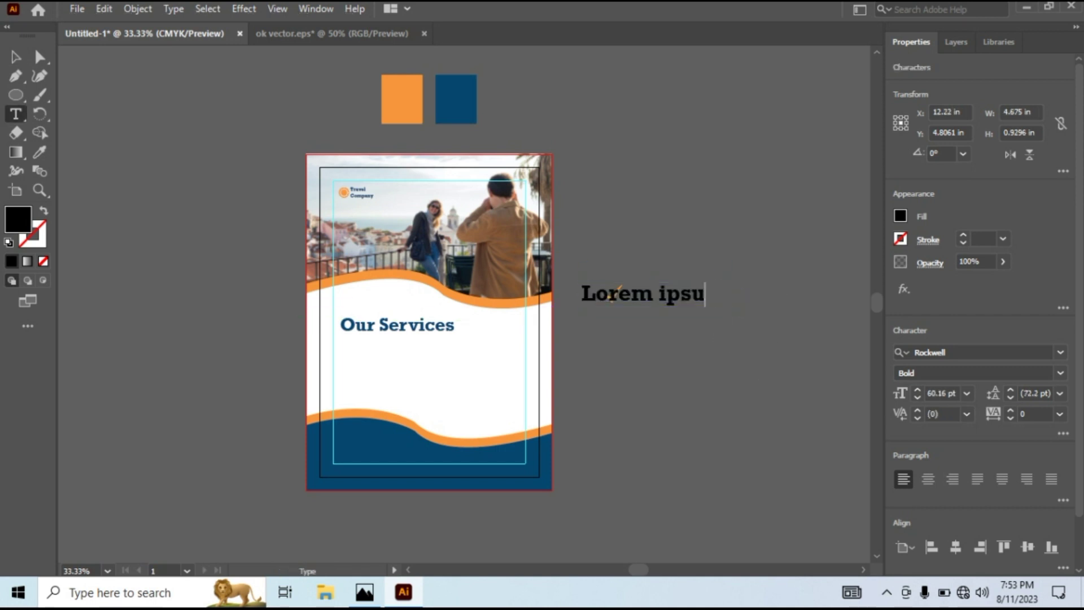
type("Demo Text Demo Text Dem")
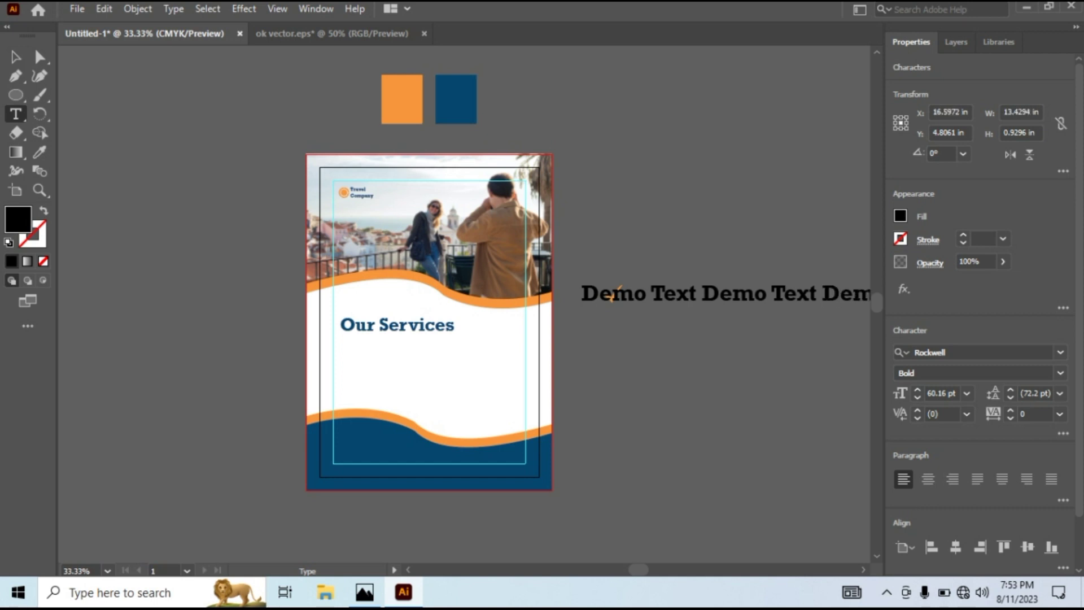
Scale the demo text down to about 46.5 pt so it sits just beside the checkmark
left_click(16, 57)
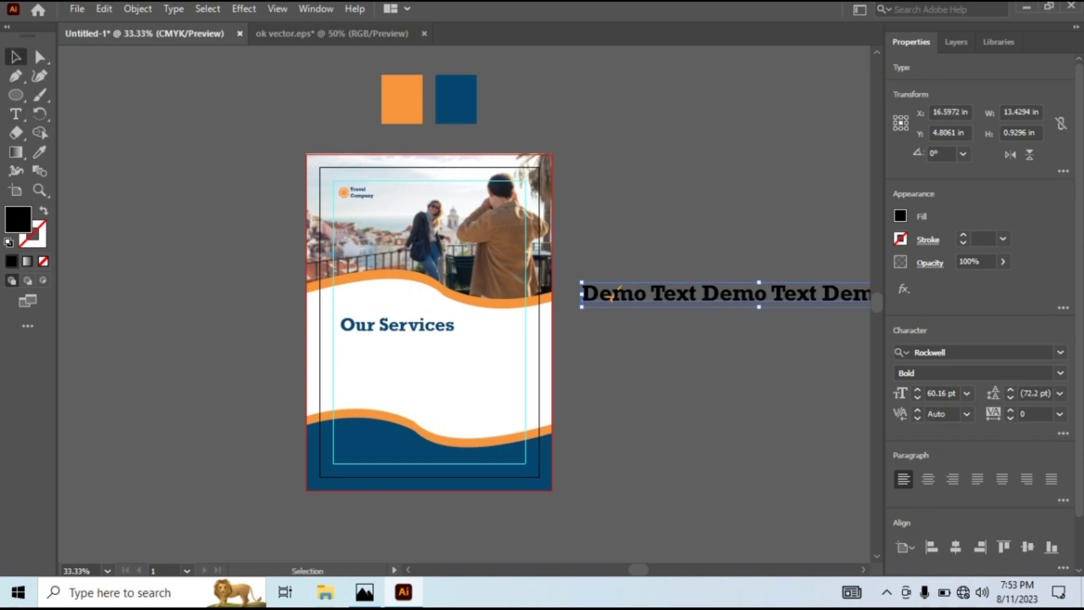
left_click_drag(581, 282, 621, 285)
left_click(616, 325)
left_click(611, 294)
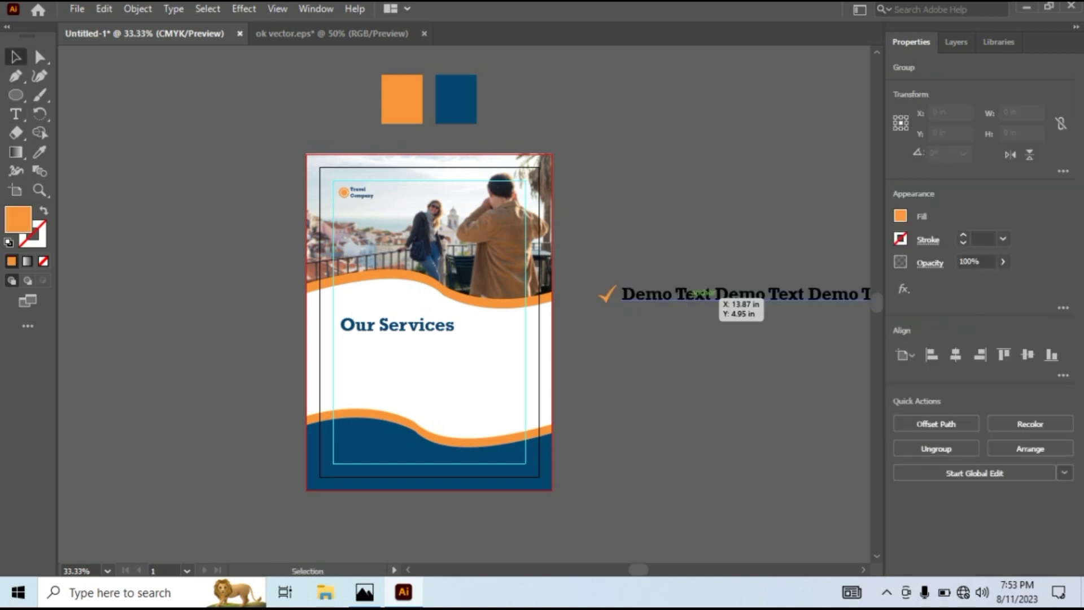
Fill the demo text with the dark blue swatch's color
key("i")
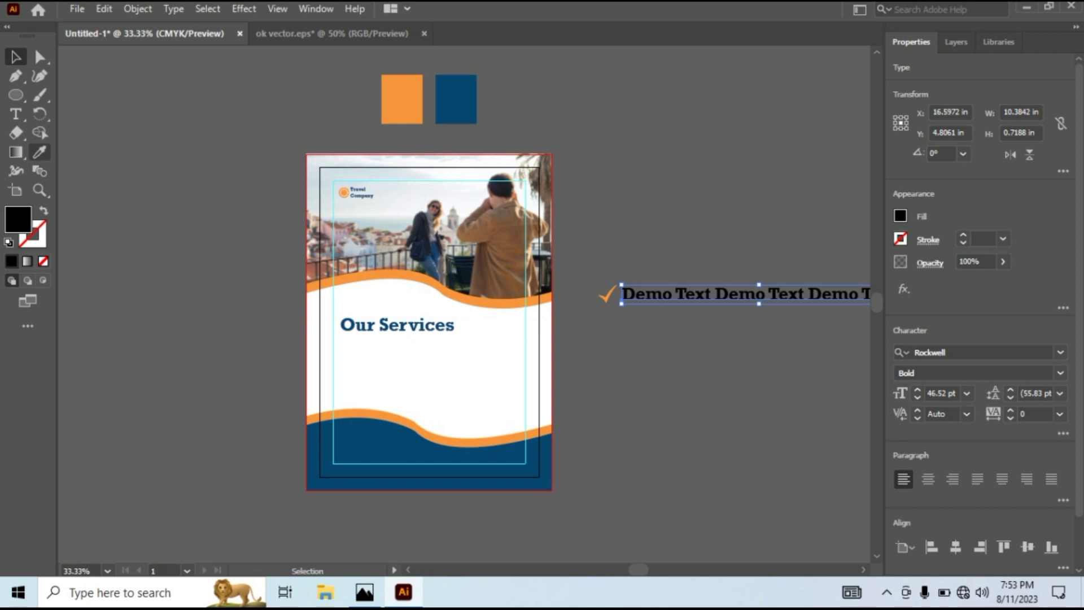
left_click(456, 99)
key("v")
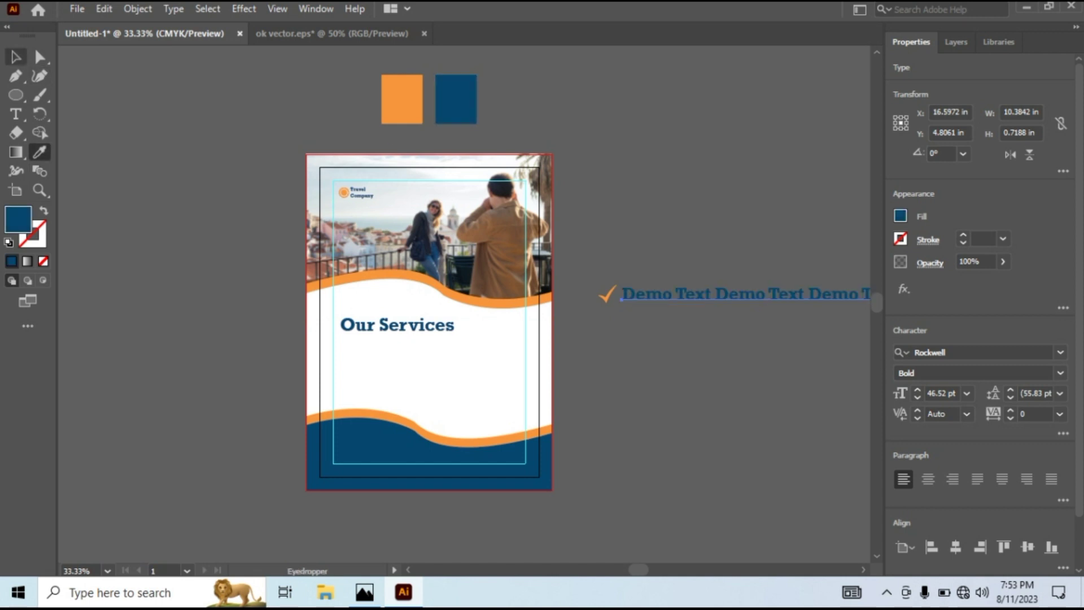
key("ctrl+shift+a")
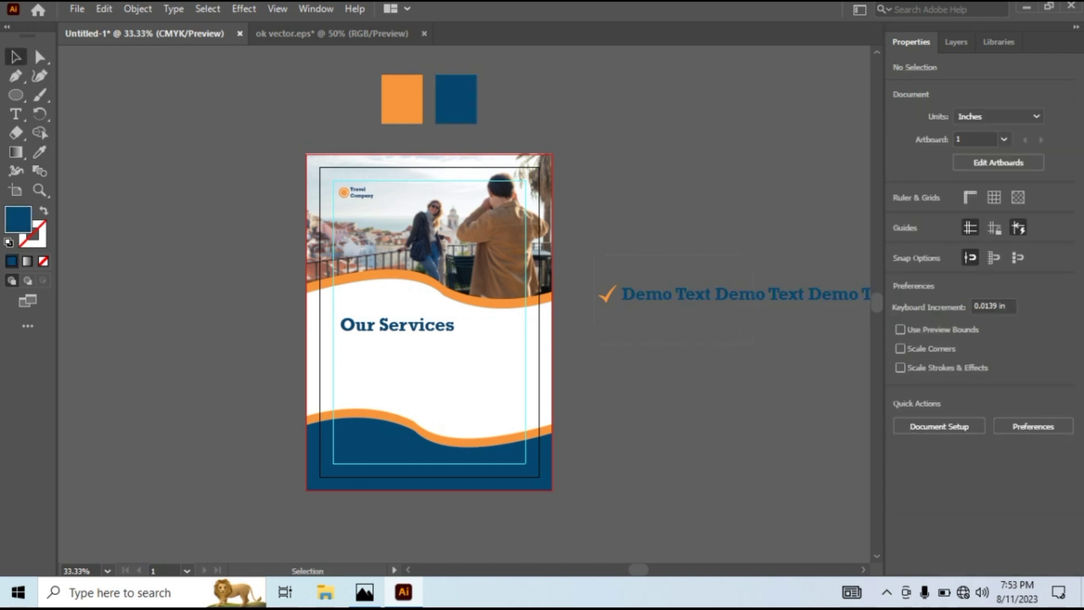
Align the checkmark and demo text on their vertical centers and group them
left_click_drag(595, 255, 753, 344)
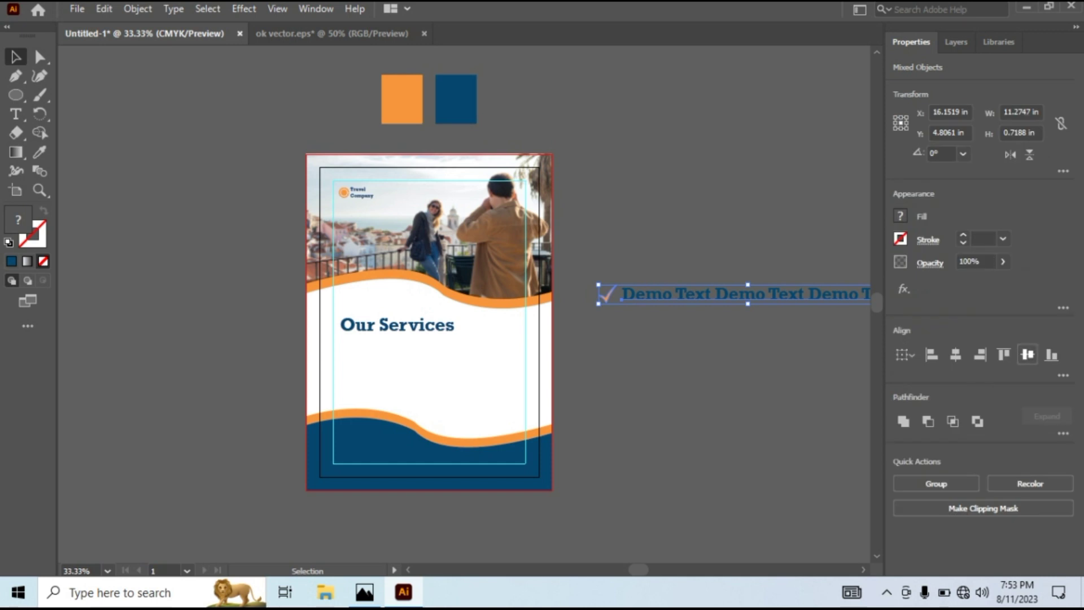
left_click(1028, 354)
key("ctrl+g")
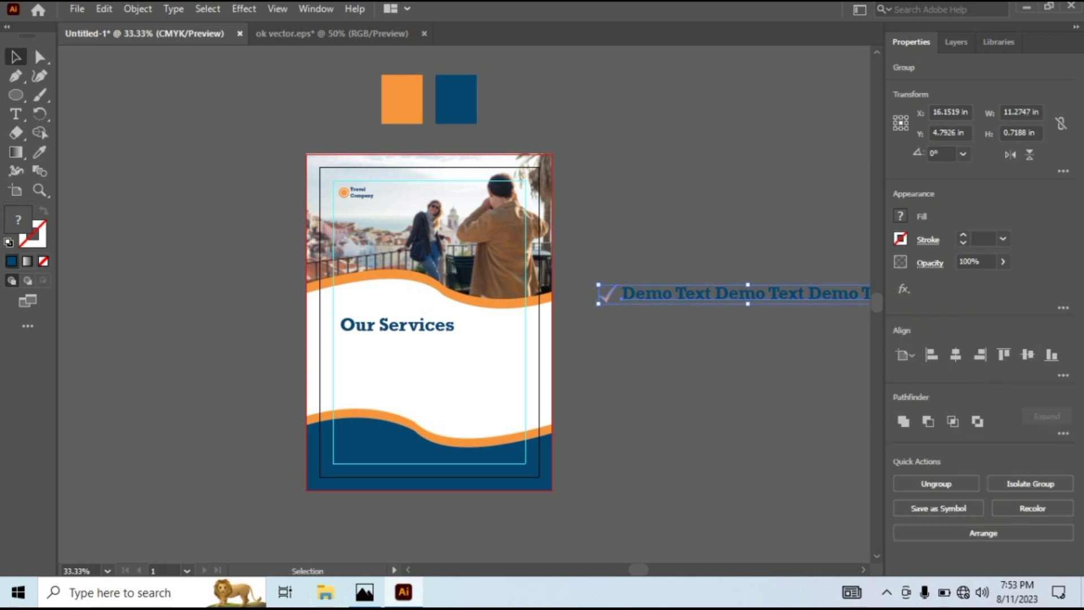
Scale the checkmark line down to about 5.6 in wide and place it directly below the "Our Services" heading
left_click_drag(599, 285, 346, 349)
left_click(622, 293)
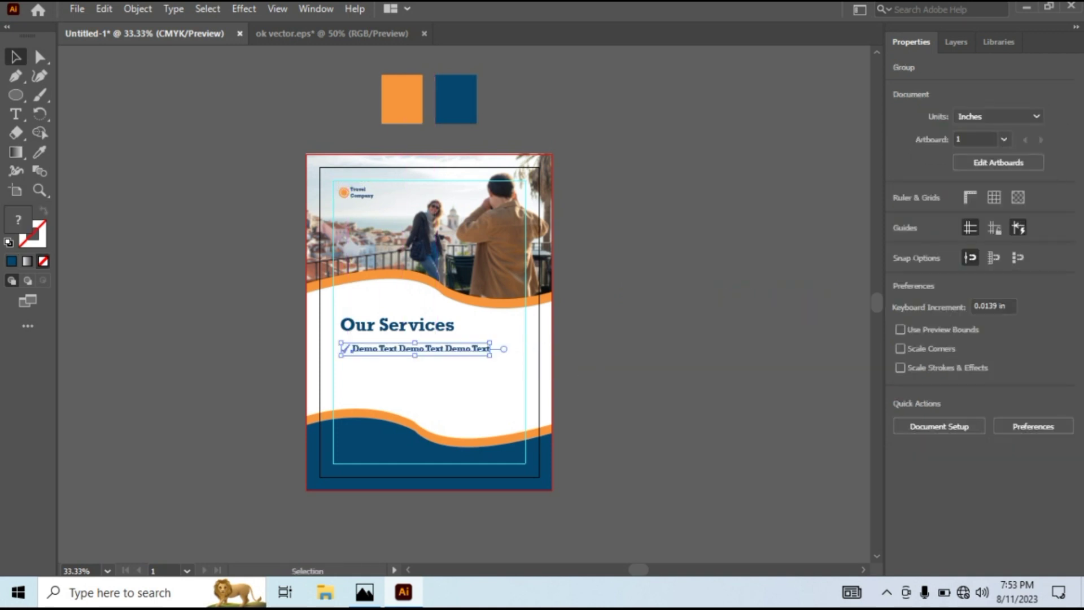
left_click(477, 374)
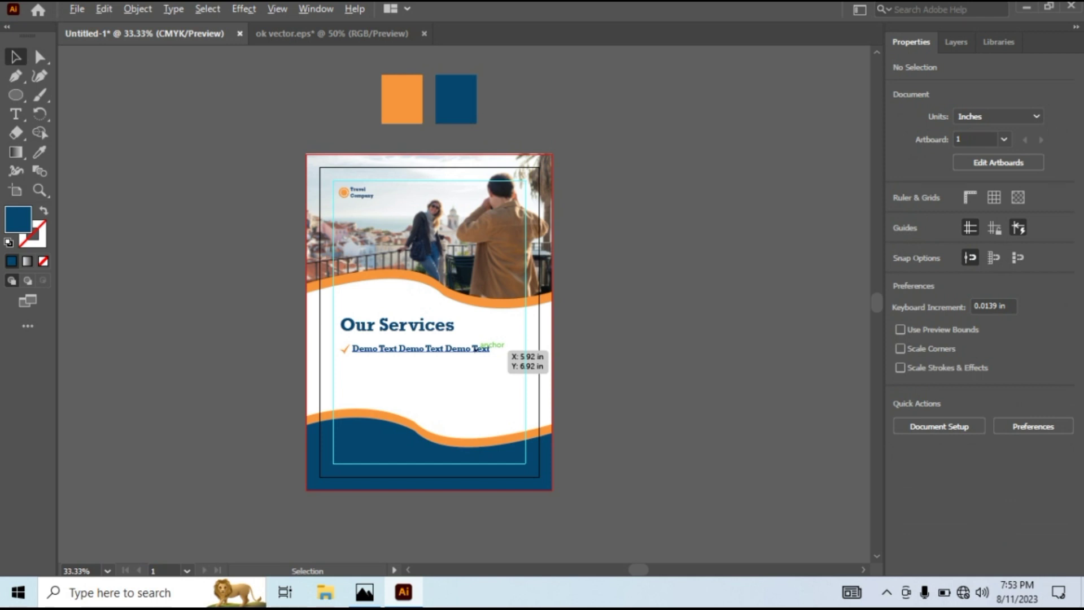
Duplicate the checkmark line downward at even spacing to build a four-line services list
left_click_drag(476, 349, 474, 353)
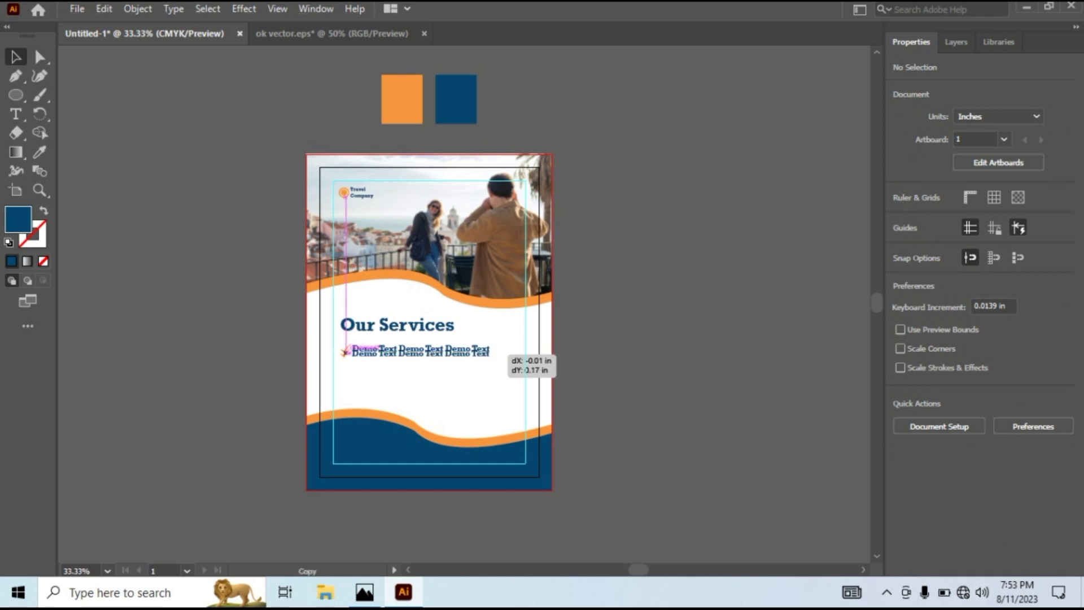
left_click_drag(345, 351, 343, 379)
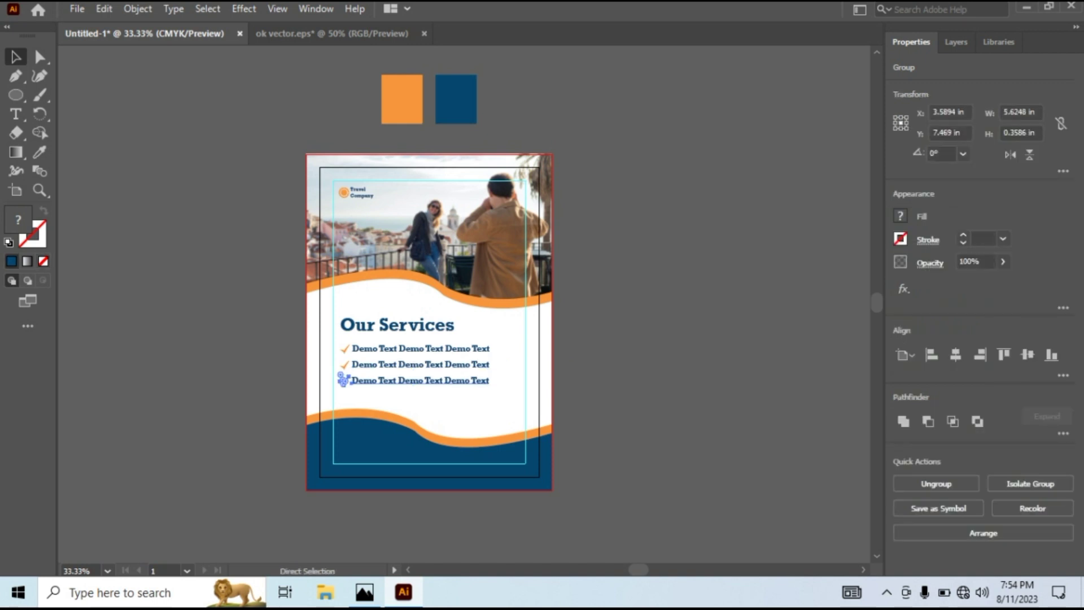
key("ctrl+d")
left_click(587, 361)
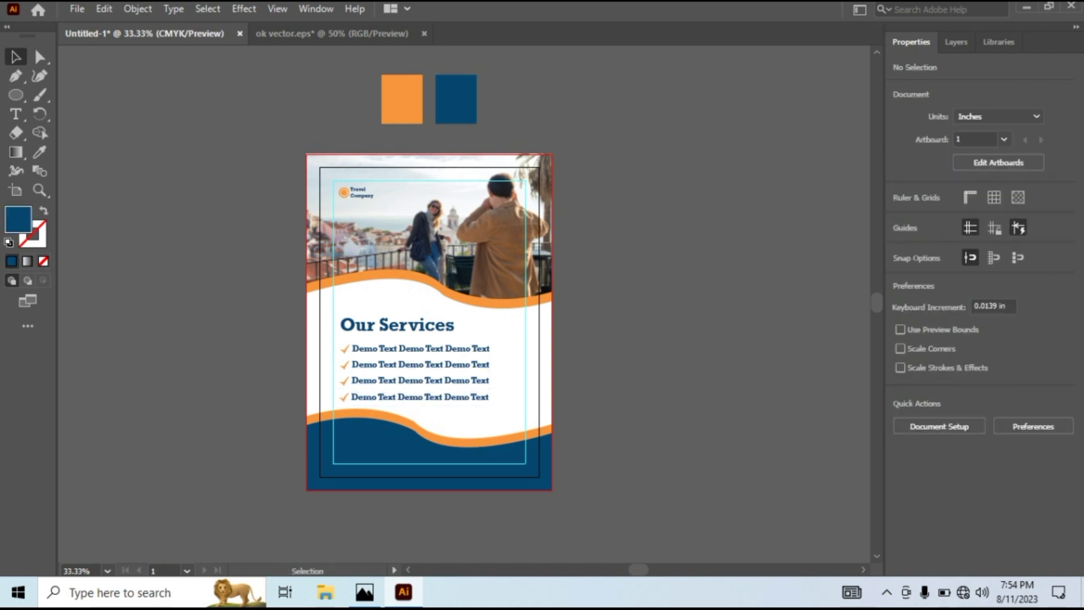
Nudge the heading and the four-line list together slightly upward within the white area
left_click_drag(576, 314, 361, 402)
key("Up")
key("Up")
key("Up")
key("Up")
key("Up")
key("Up")
key("Up")
key("Up")
key("Up")
key("Up")
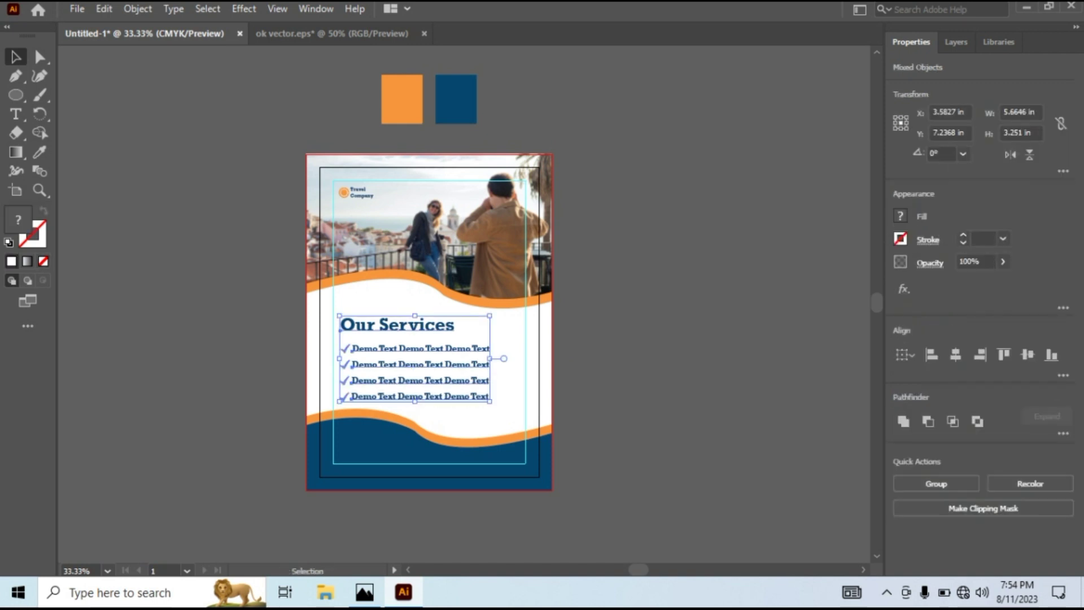
key("Up")
key("Up")
key("Up")
key("Up")
key("Up")
key("Up")
key("Up")
key("Up")
key("Up")
key("Up")
key("Up")
key("Up")
key("Up")
key("Up")
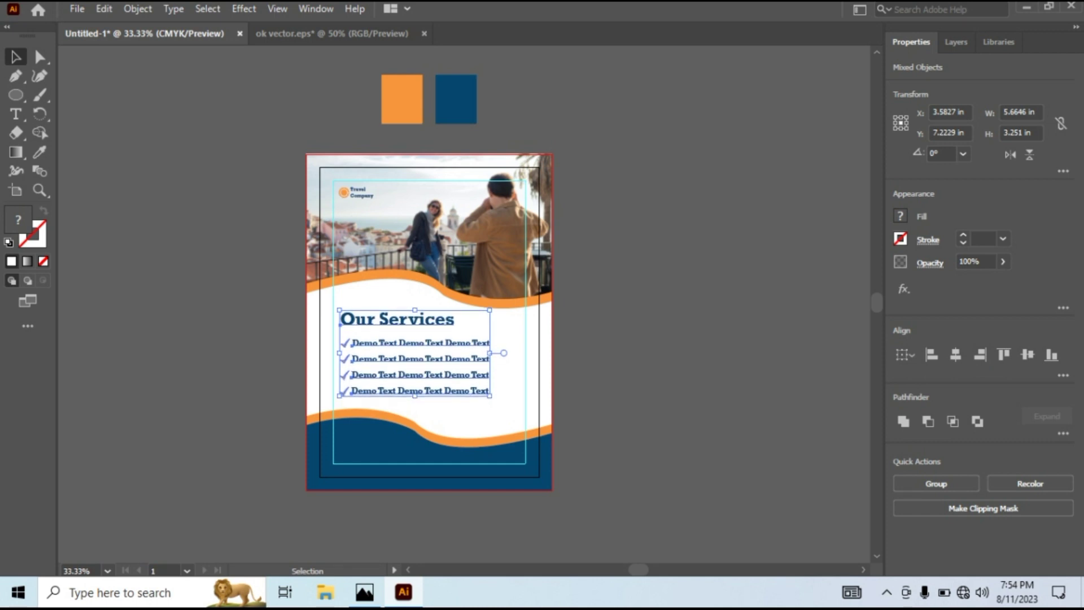
key("ctrl+shift+a")
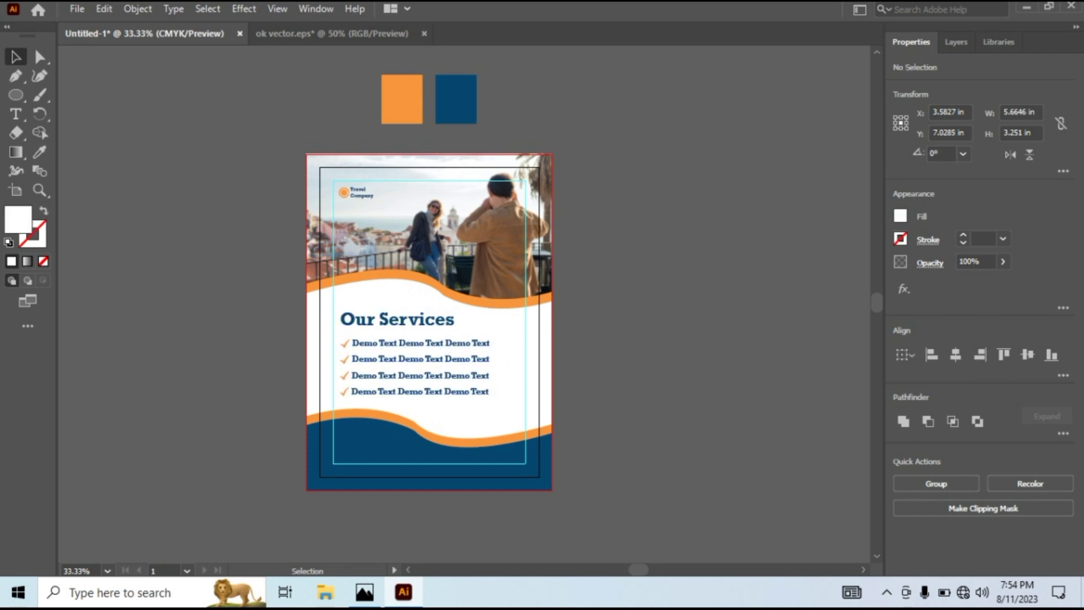
Open the QR Code file from the desktop and ungroup its illustration twice to free the QR code panel
left_click(1026, 7)
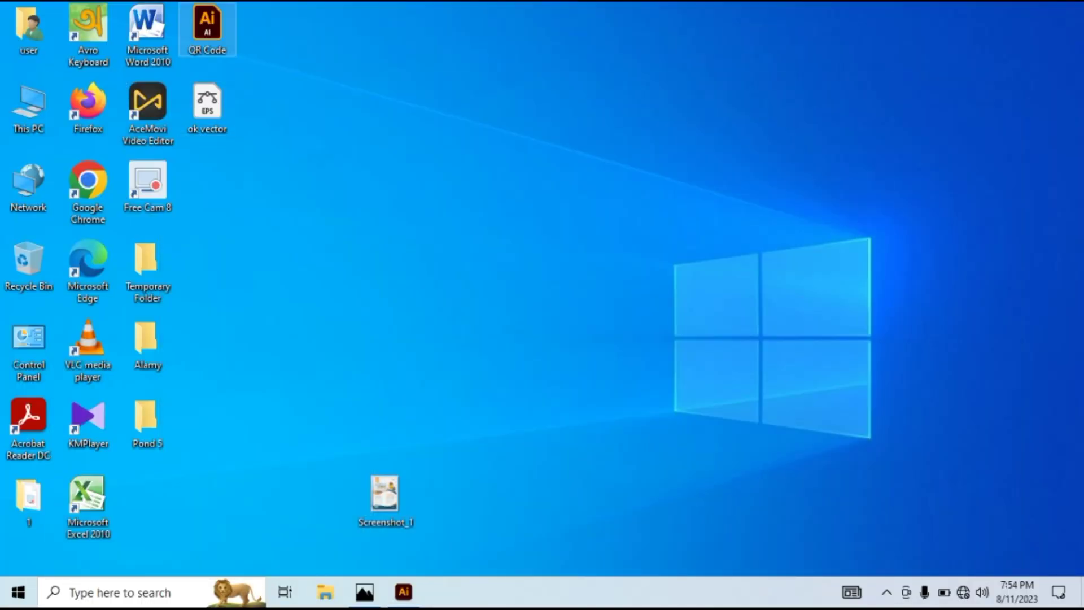
double_click(207, 28)
left_click(607, 421)
right_click(607, 420)
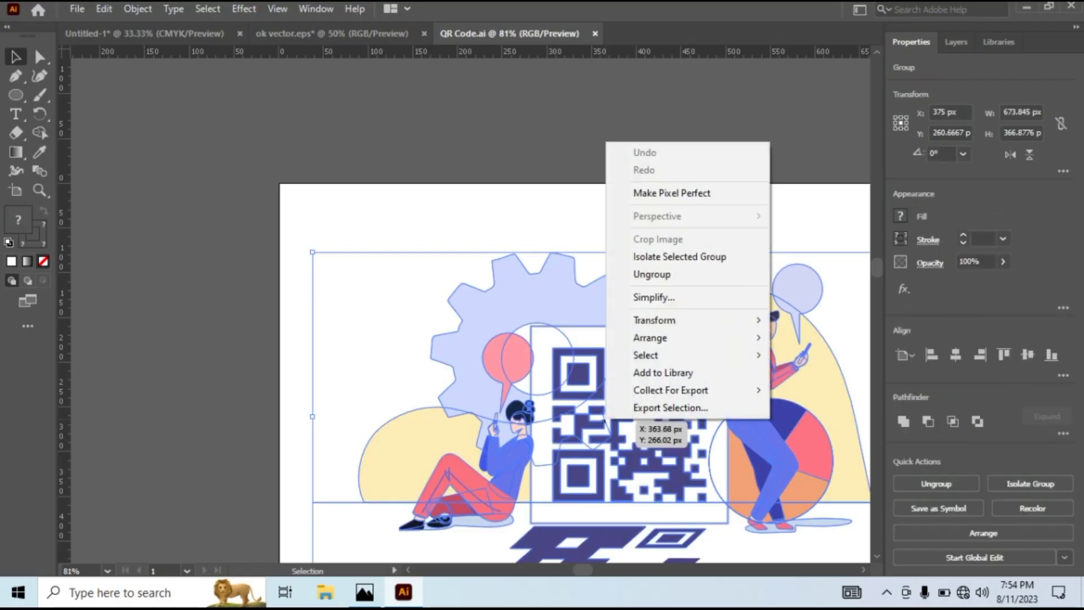
left_click(651, 274)
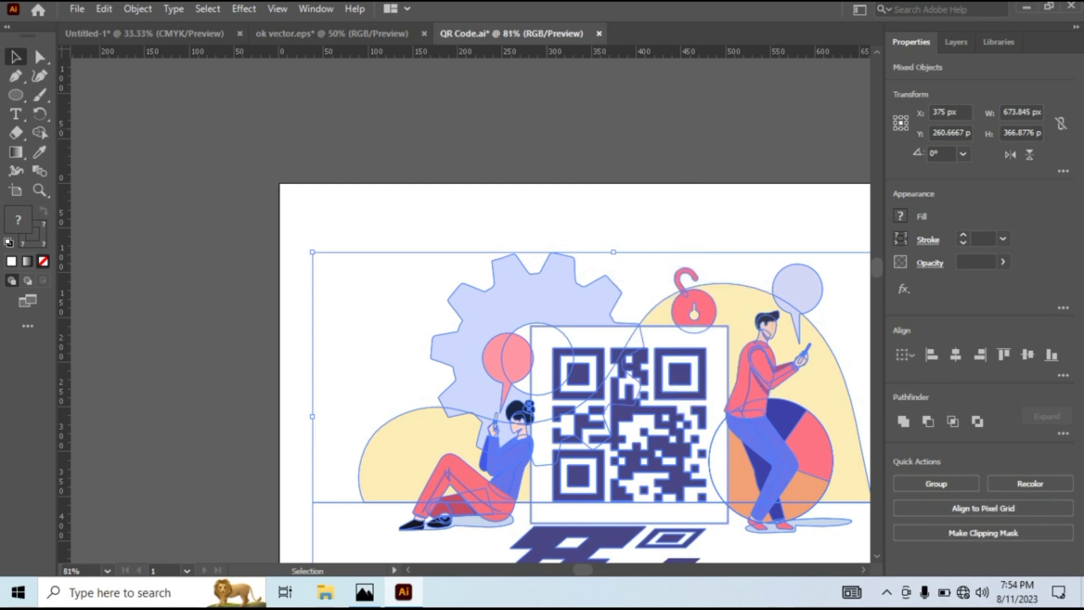
left_click(650, 226)
left_click(652, 409)
right_click(652, 409)
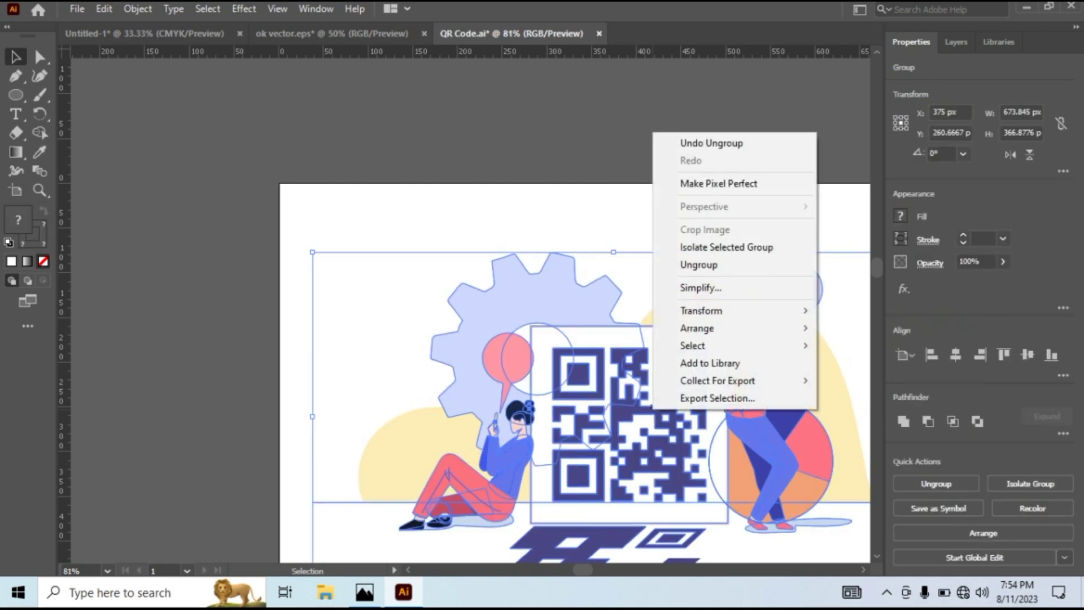
left_click(698, 264)
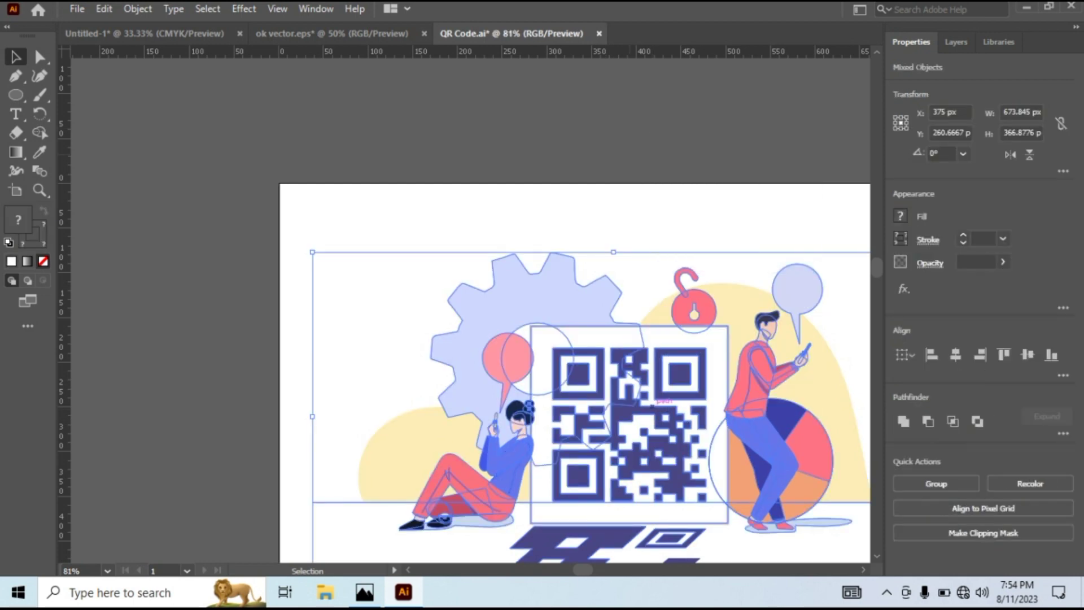
Bring the QR code panel from the illustration into the flyer and scale it down at the footer wave's left end
left_click(666, 226)
left_click(652, 409)
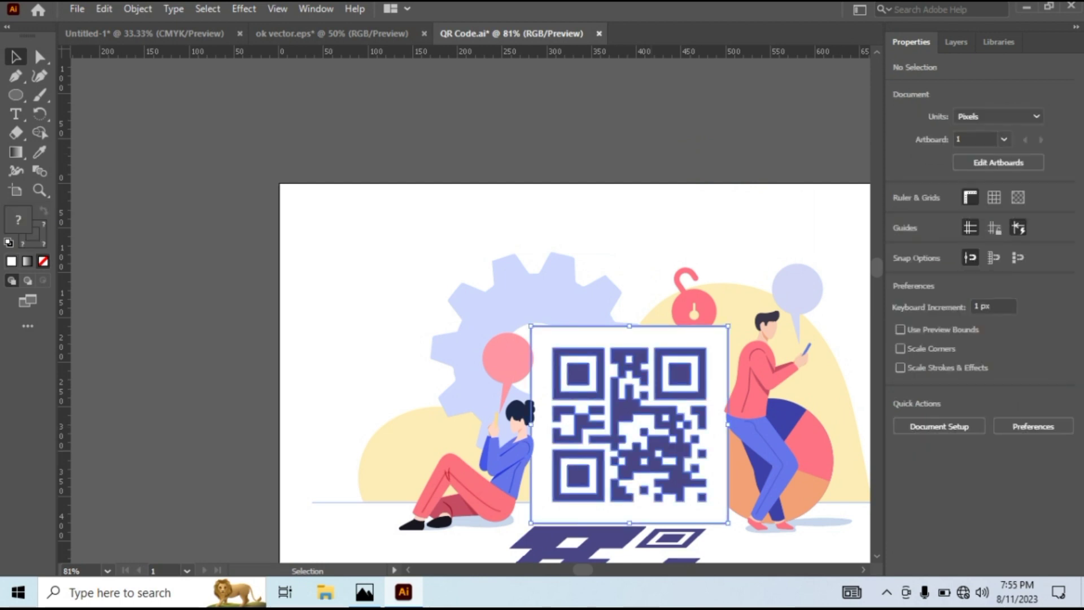
left_click_drag(728, 326, 374, 449)
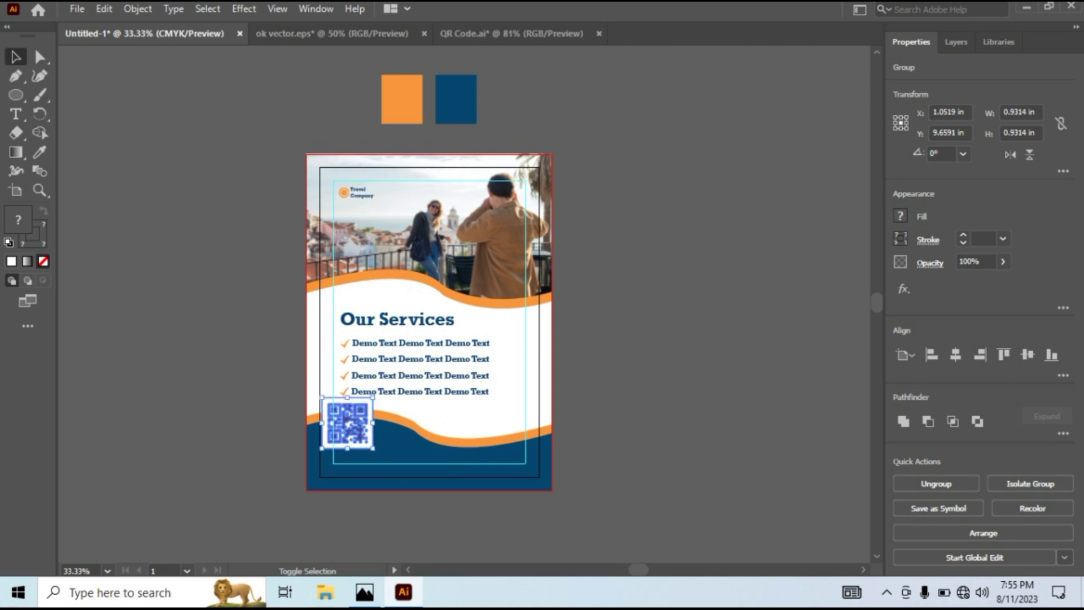
Add a Rockwell Bold "Call Us:" line with a placeholder phone number beside the artboard, enlarged to about 54 pt
key("t")
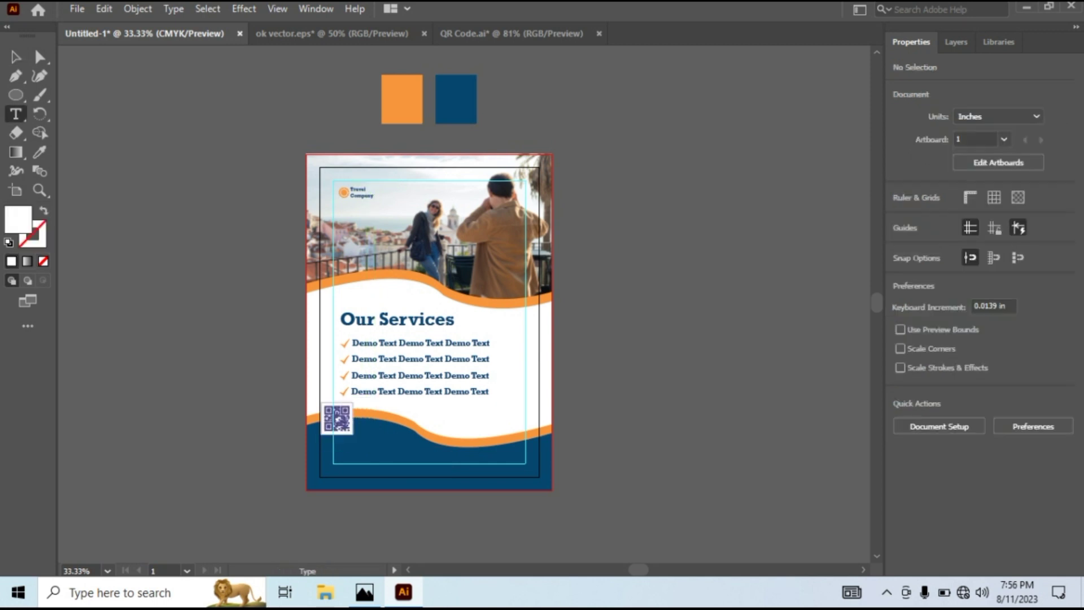
left_click(678, 398)
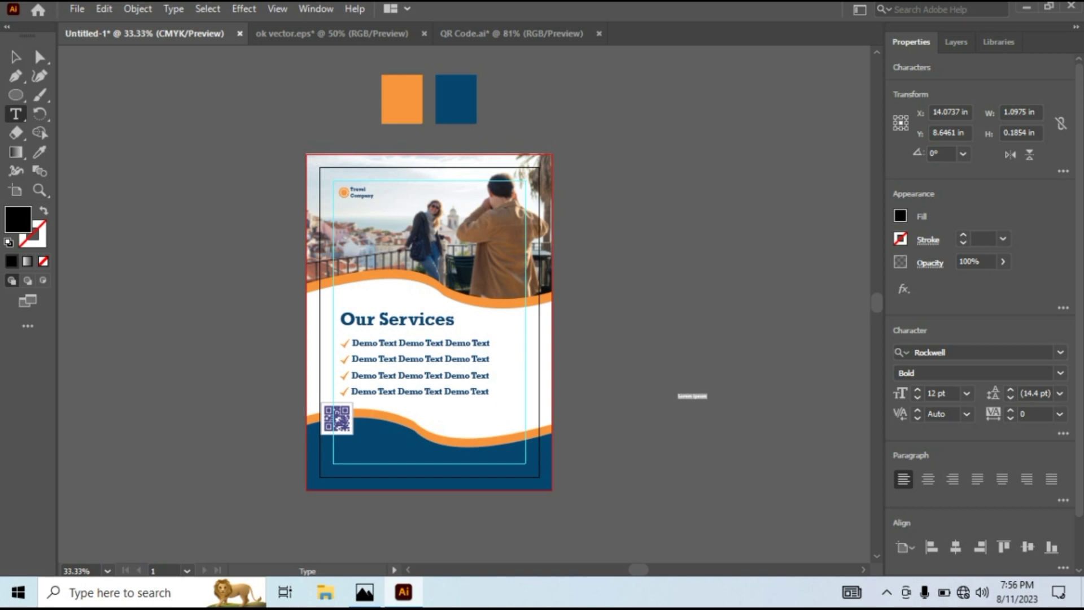
key("BackSpace")
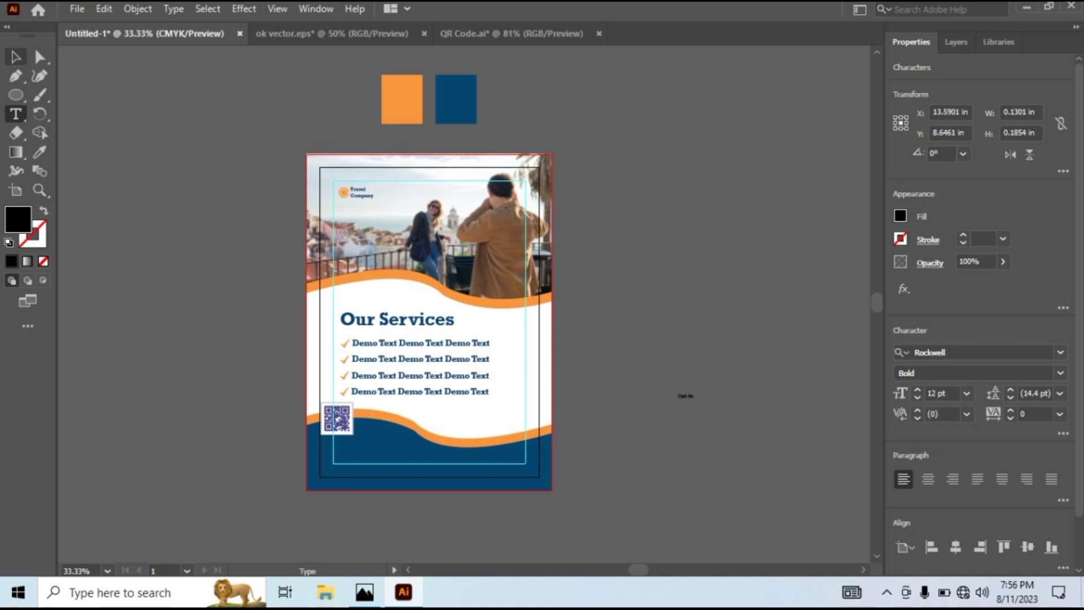
key("Escape")
left_click_drag(694, 403, 721, 429)
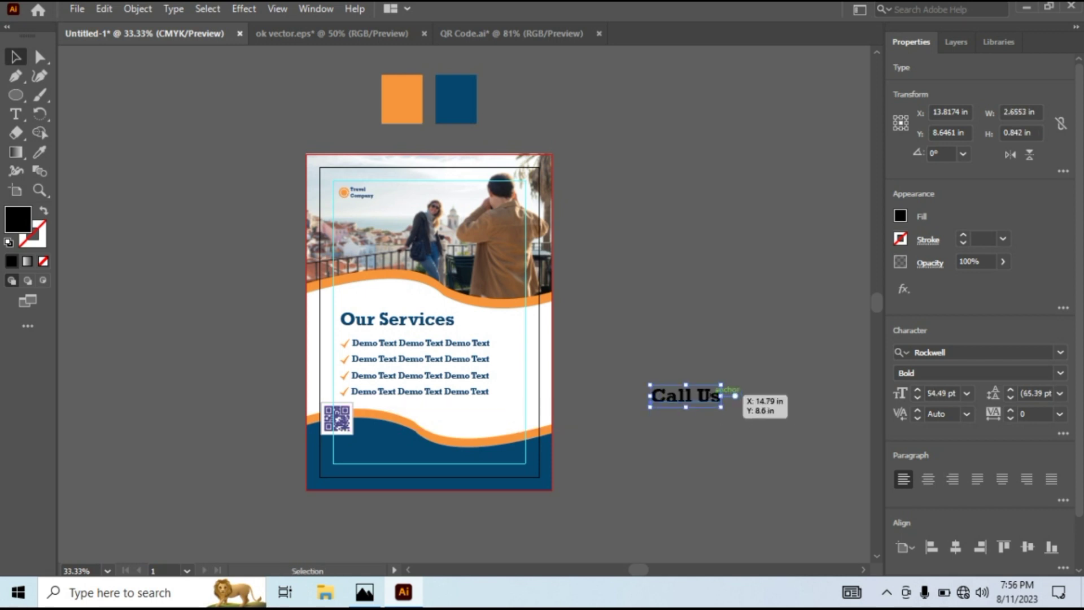
key("t")
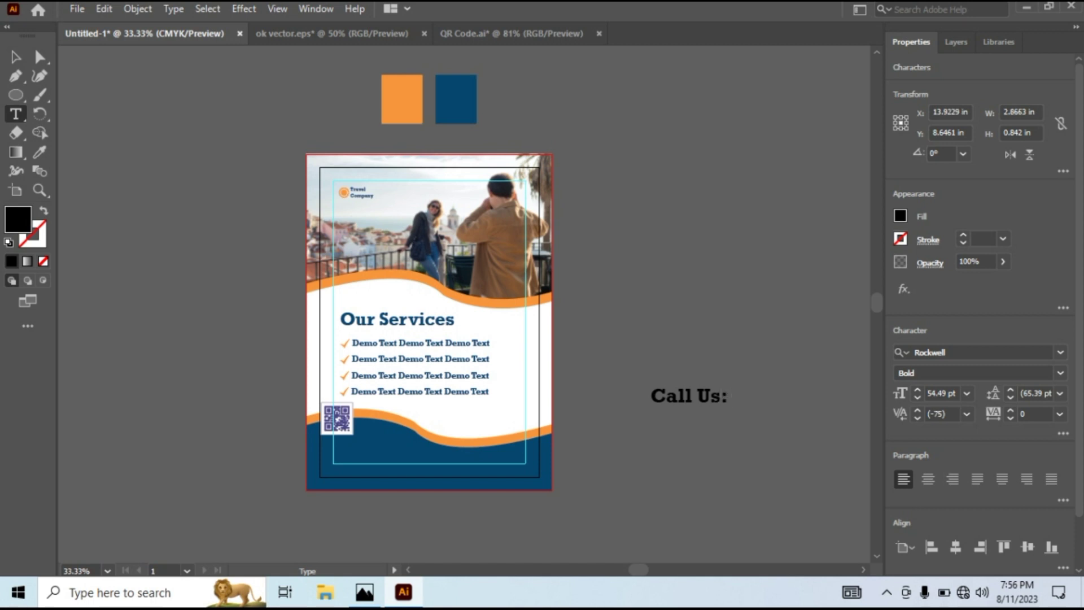
type("000 000 000")
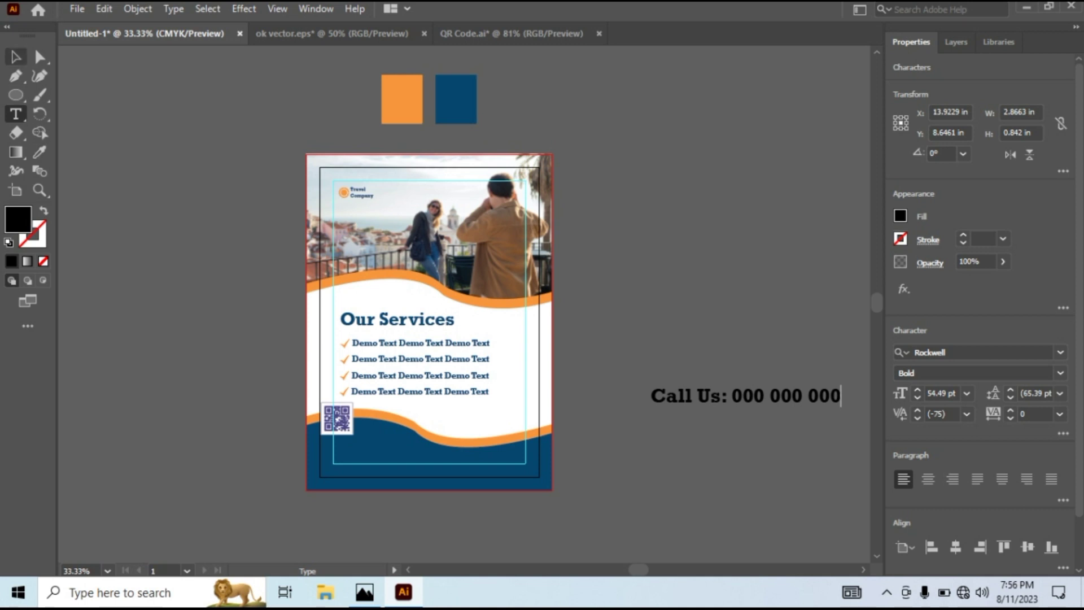
Scale the "Call Us" line down, place it on the blue footer below the QR code and color it white
left_click(16, 57)
left_click_drag(841, 407, 452, 453)
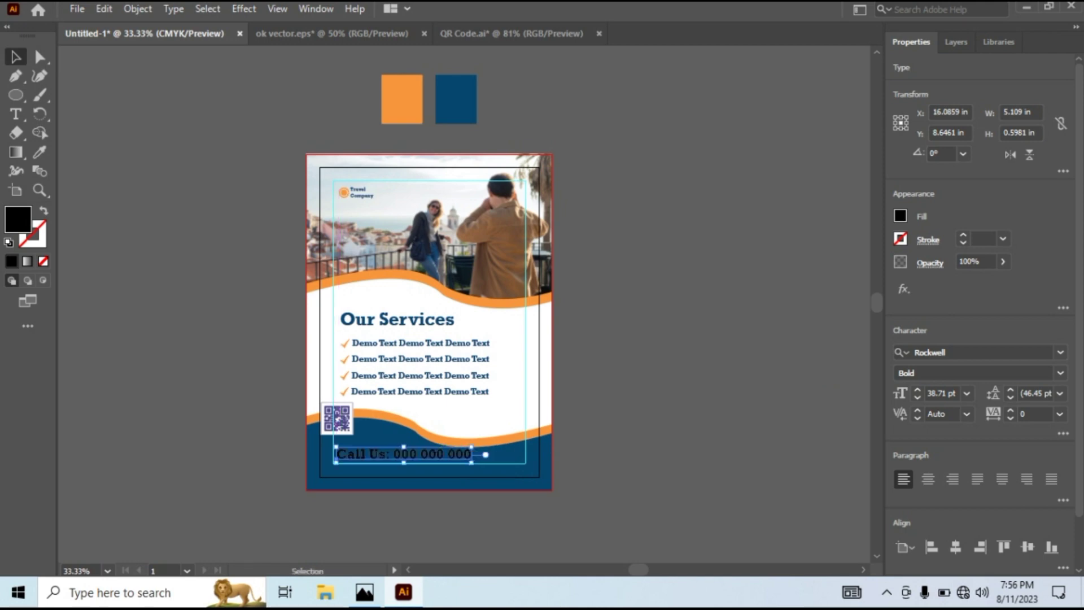
key("i")
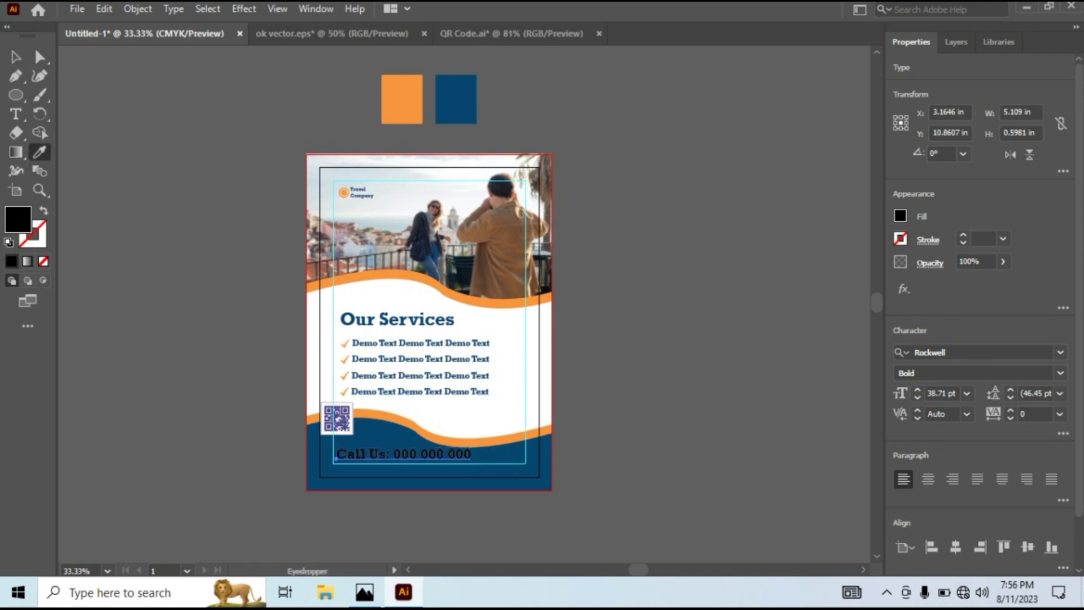
left_click(443, 417)
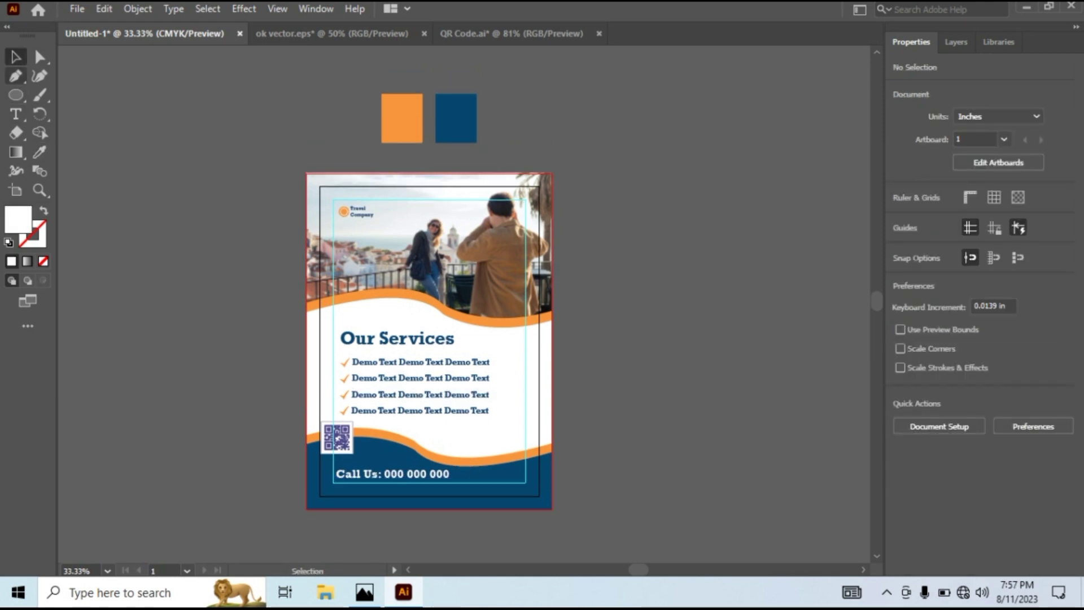
Draw a closed shape with a curved top over the flyer's lower-right corner and fill it with the wave's orange
left_click(16, 75)
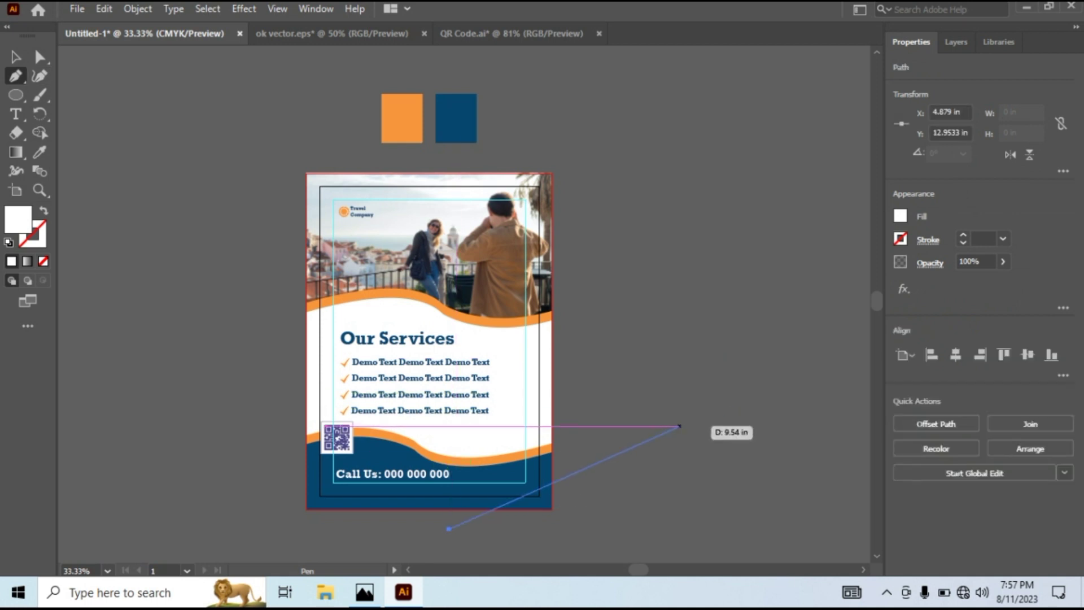
left_click_drag(680, 430, 750, 452)
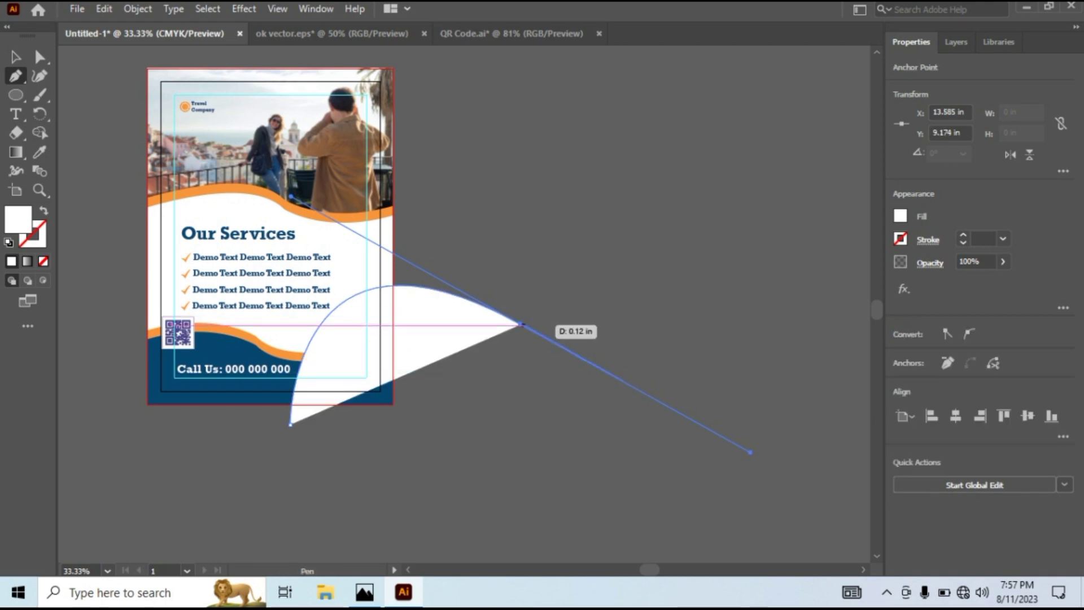
left_click(508, 444)
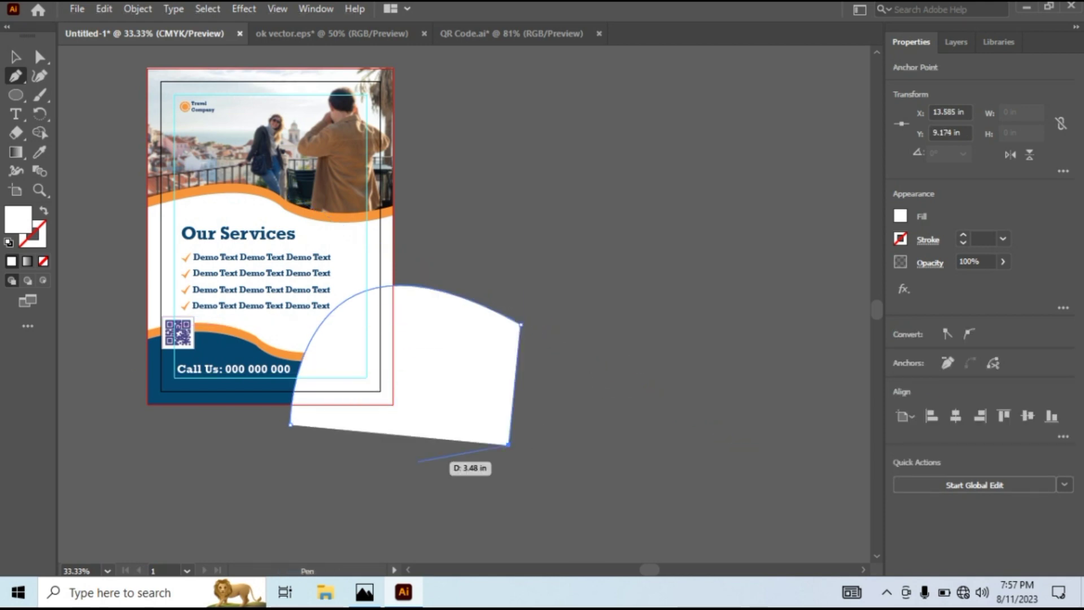
left_click(329, 469)
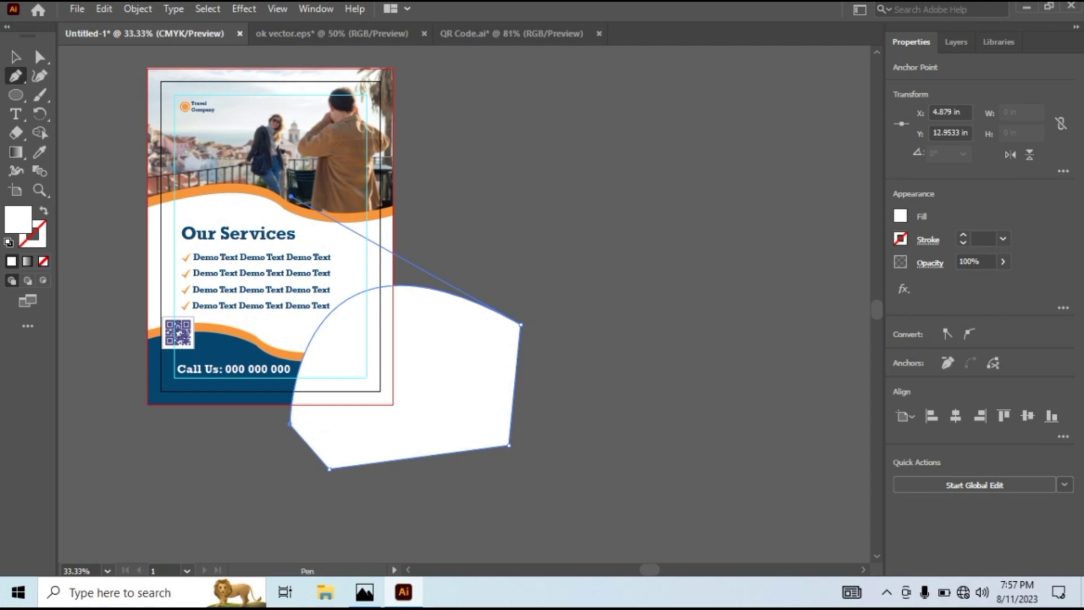
left_click(40, 152)
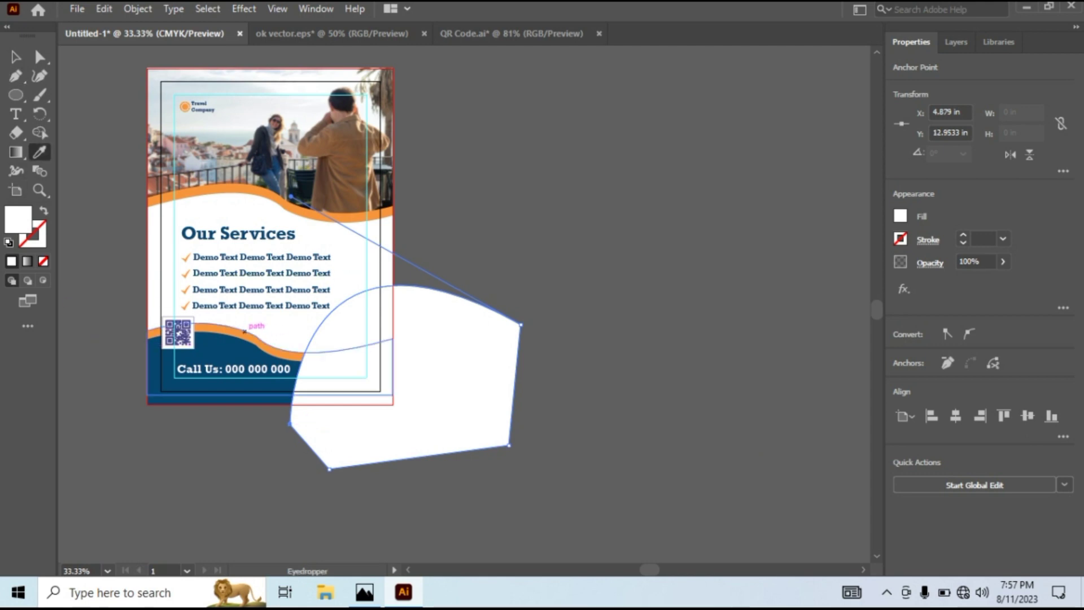
left_click(243, 332)
left_click(16, 57)
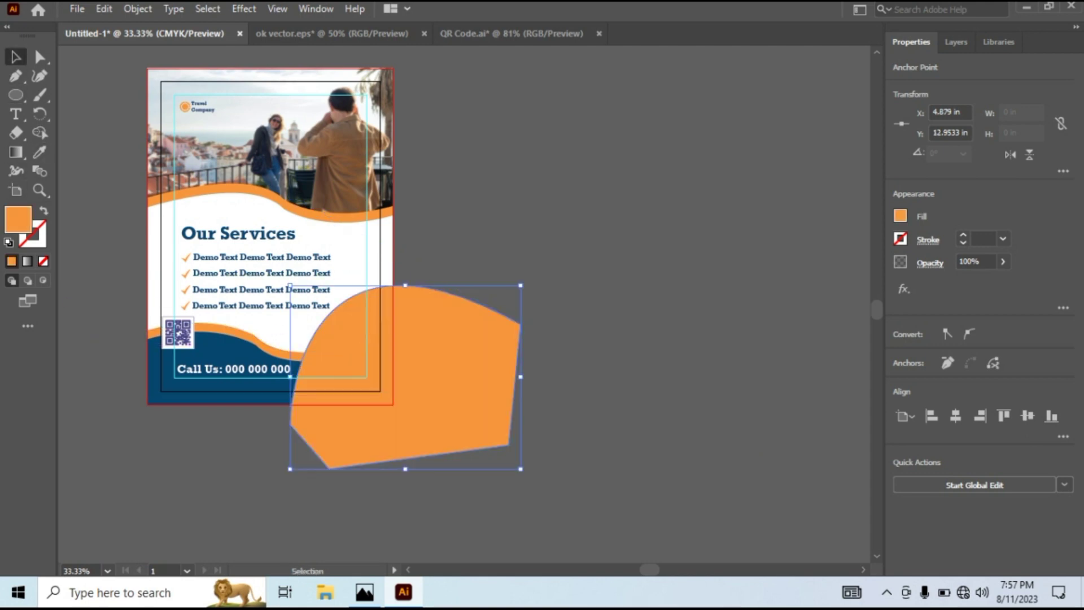
Trim away the part of the orange shape outside the artboard with the Shape Builder tool
left_click(174, 217)
key("ctrl+a")
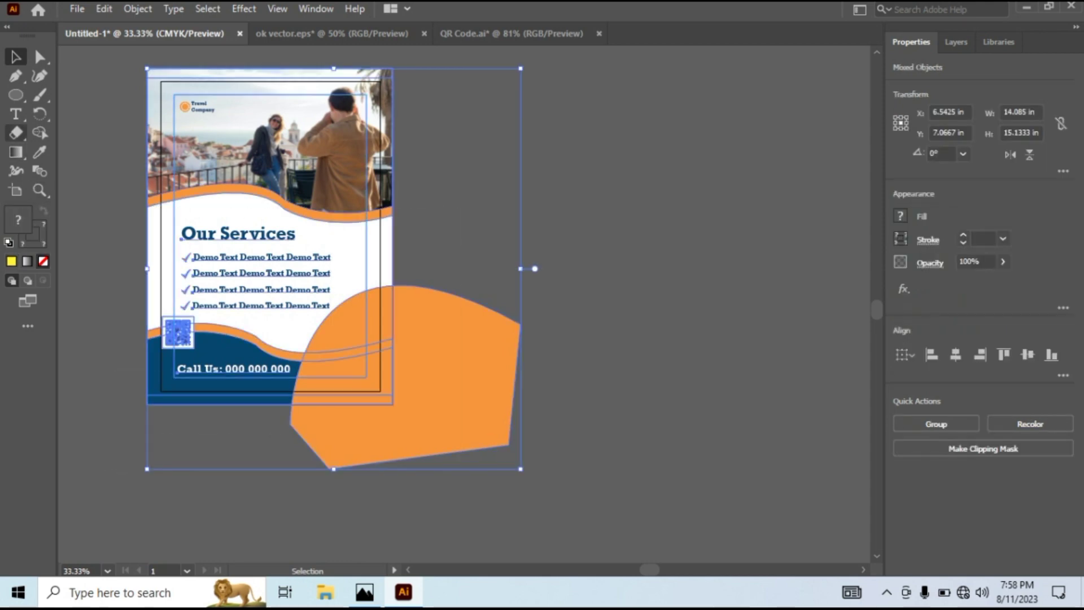
left_click(40, 132)
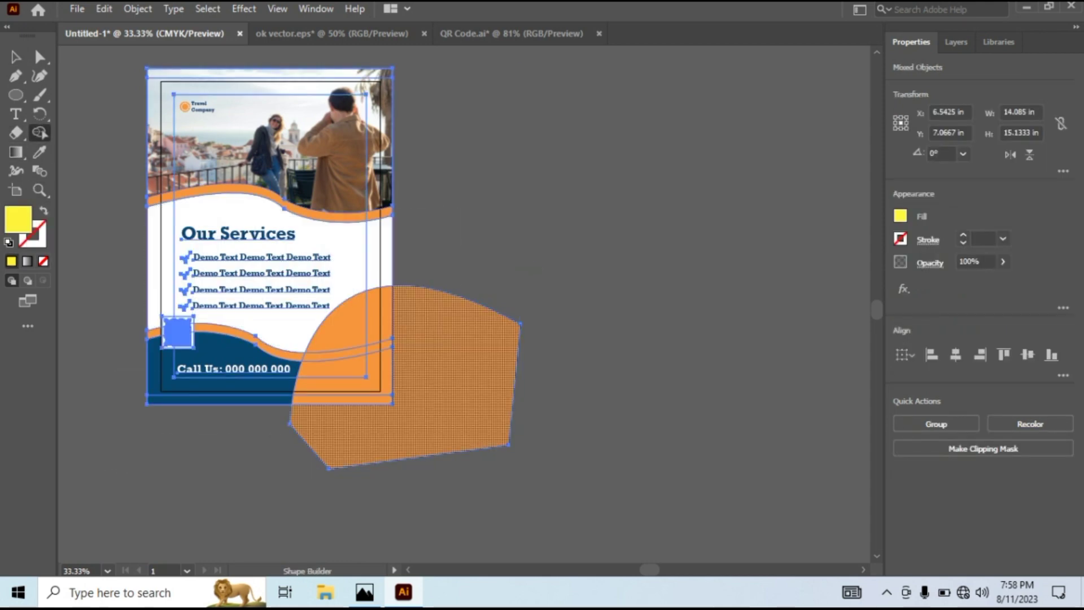
left_click(447, 390, "alt")
key("v")
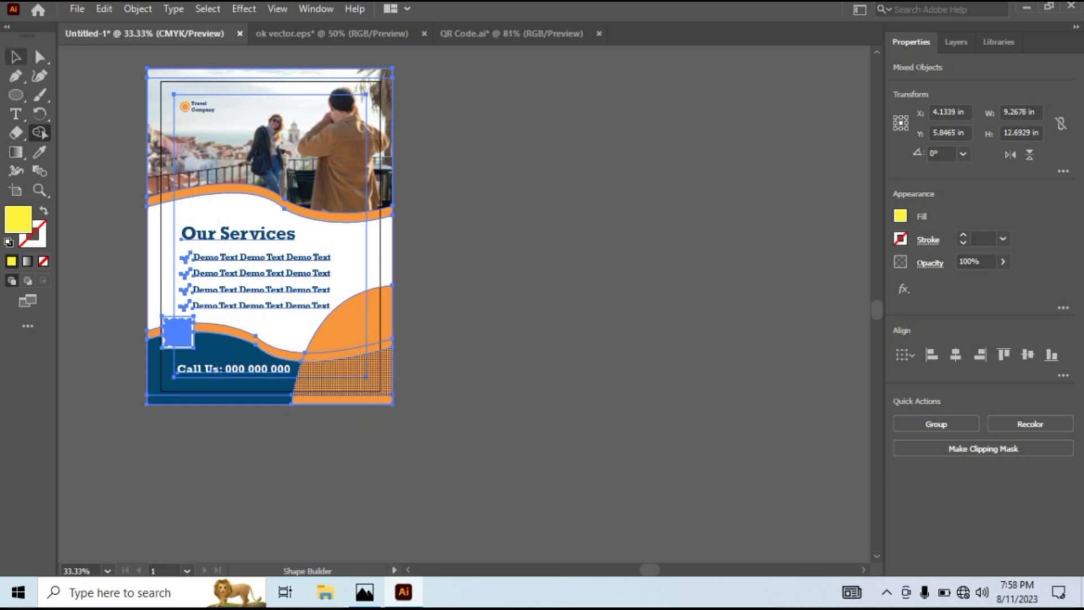
key("ctrl+shift+a")
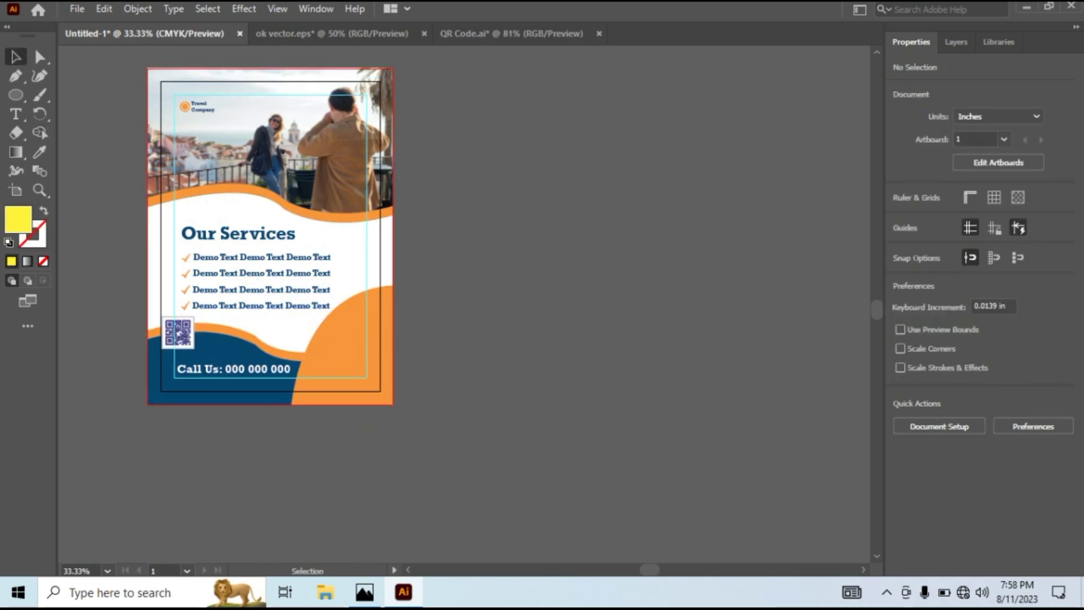
Move the "Call Us" line and the QR code off the artboard onto the empty canvas beside it
left_click_drag(234, 368, 672, 386)
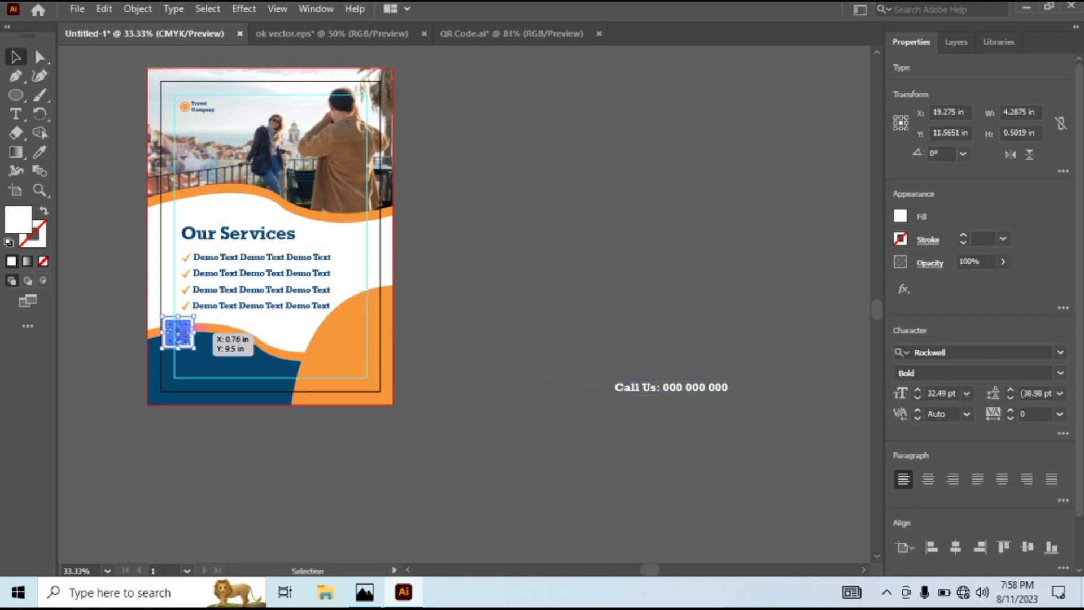
left_click_drag(178, 334, 554, 316)
left_click(489, 352)
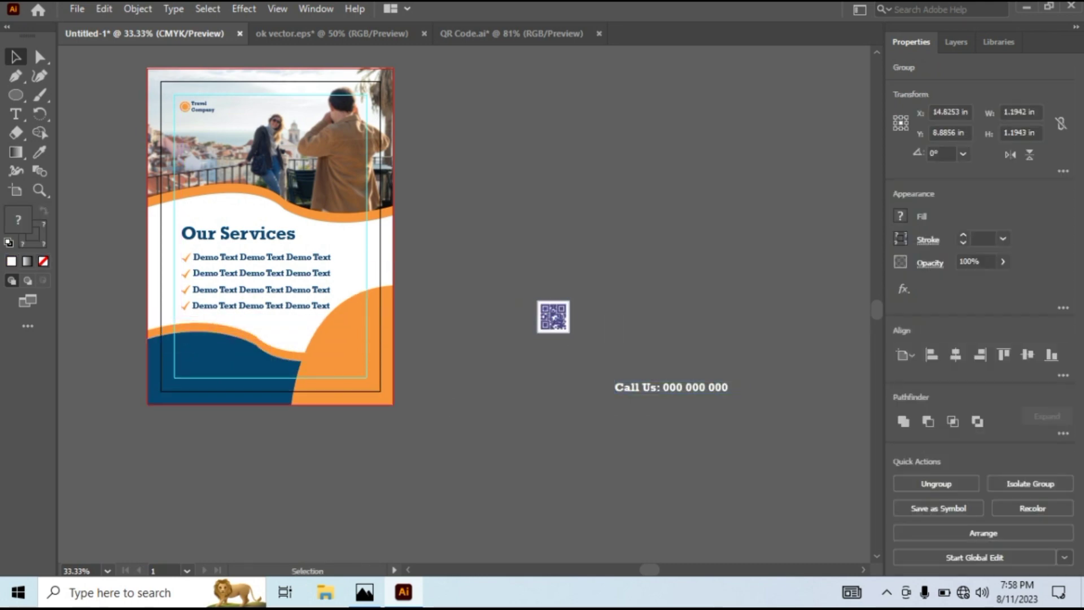
Bring the blue footer shape to the front, above the orange corner shape
left_click(237, 370)
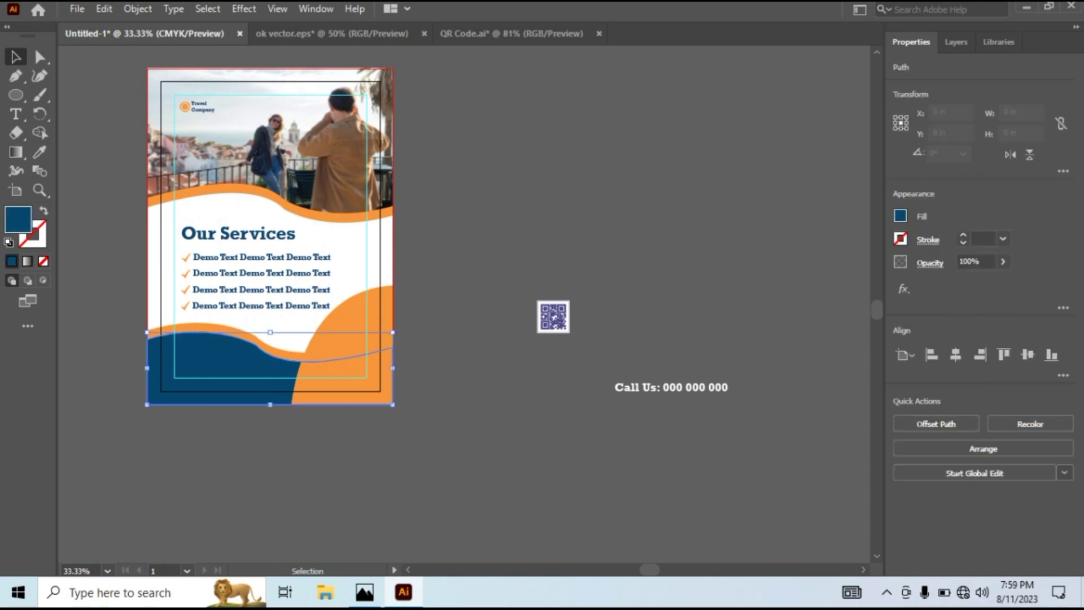
right_click(184, 389)
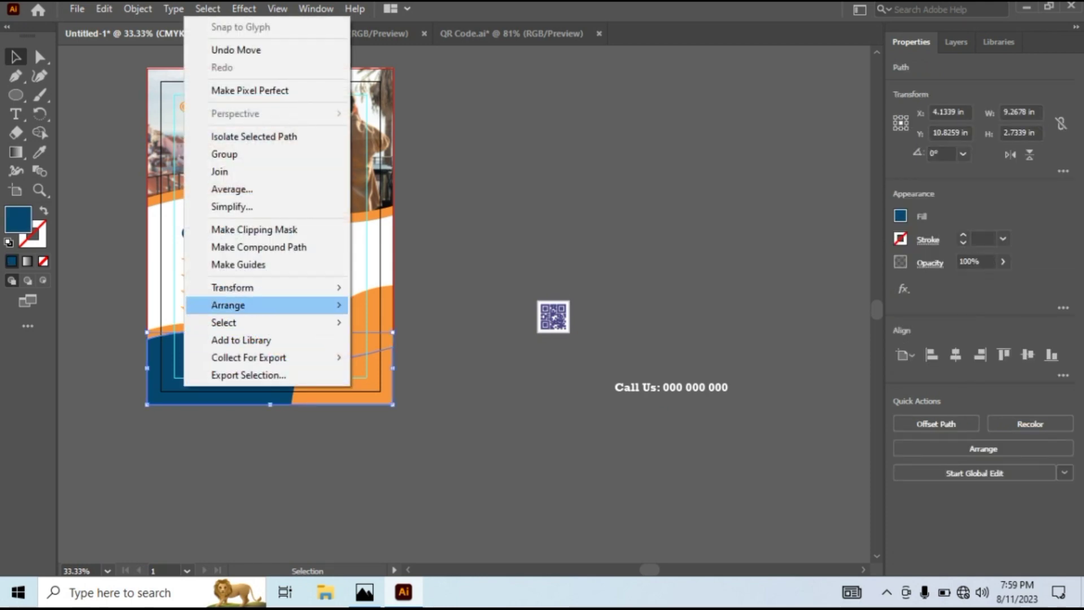
mouse_move(228, 305)
left_click(390, 305)
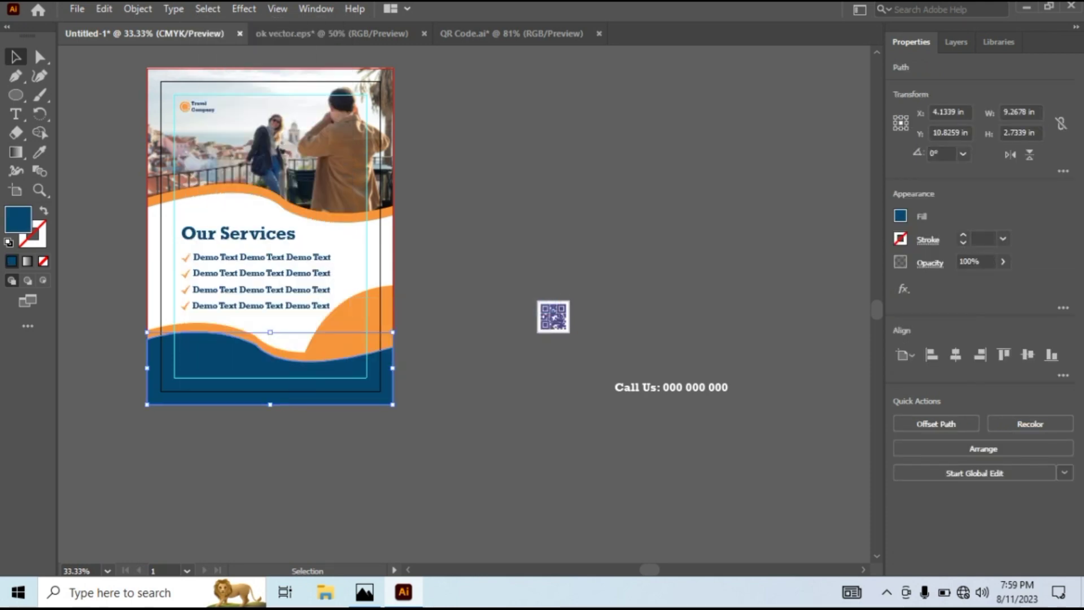
key("ctrl+shift+a")
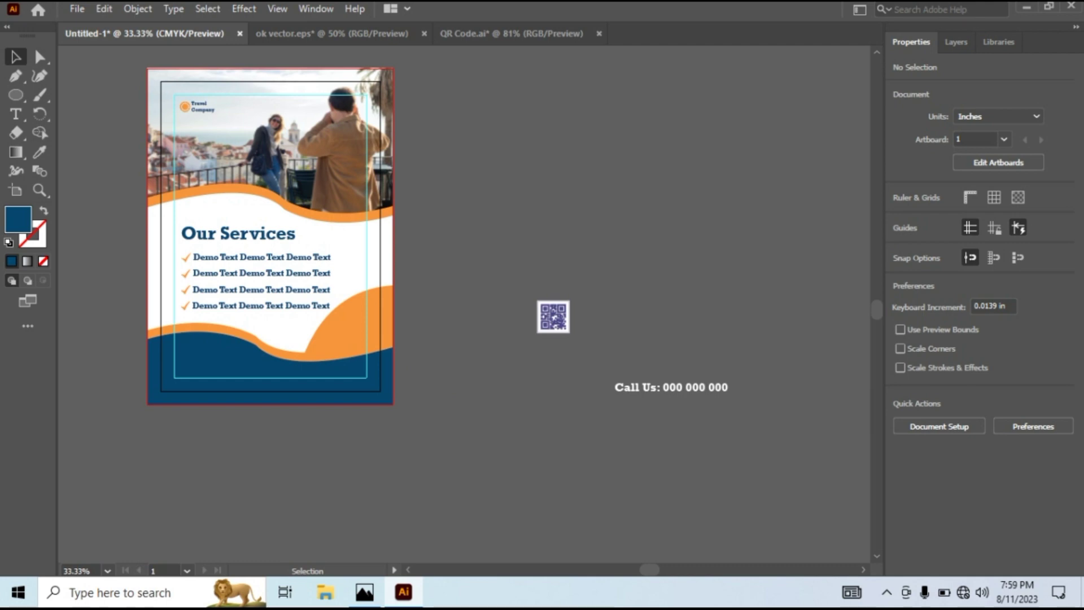
Duplicate the orange corner shape about 0.15 in to the left and fill the copy with the footer's blue
left_click(354, 330)
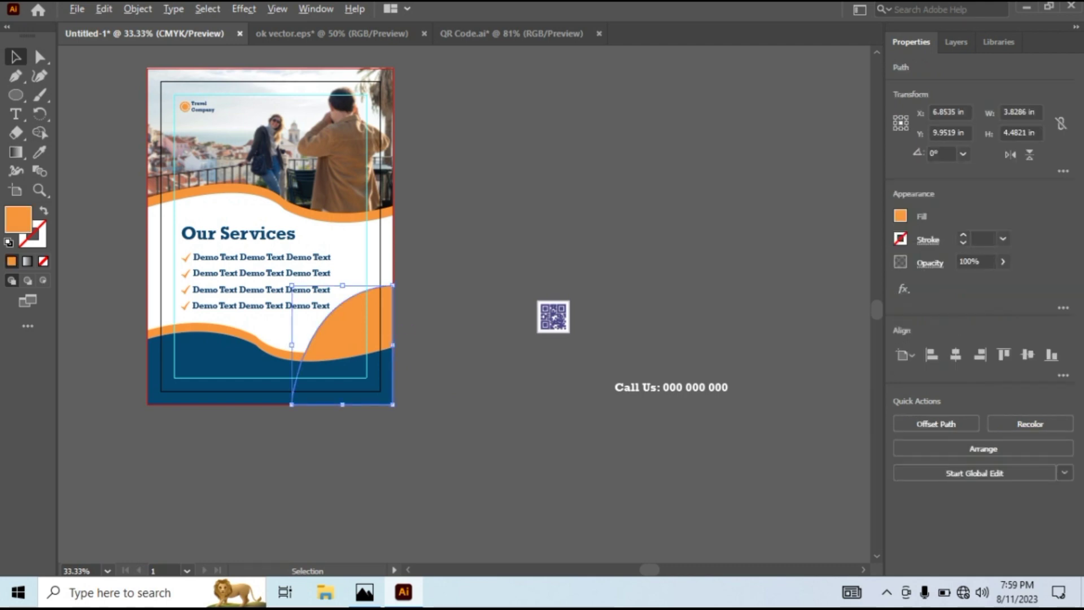
left_click_drag(341, 344, 339, 344)
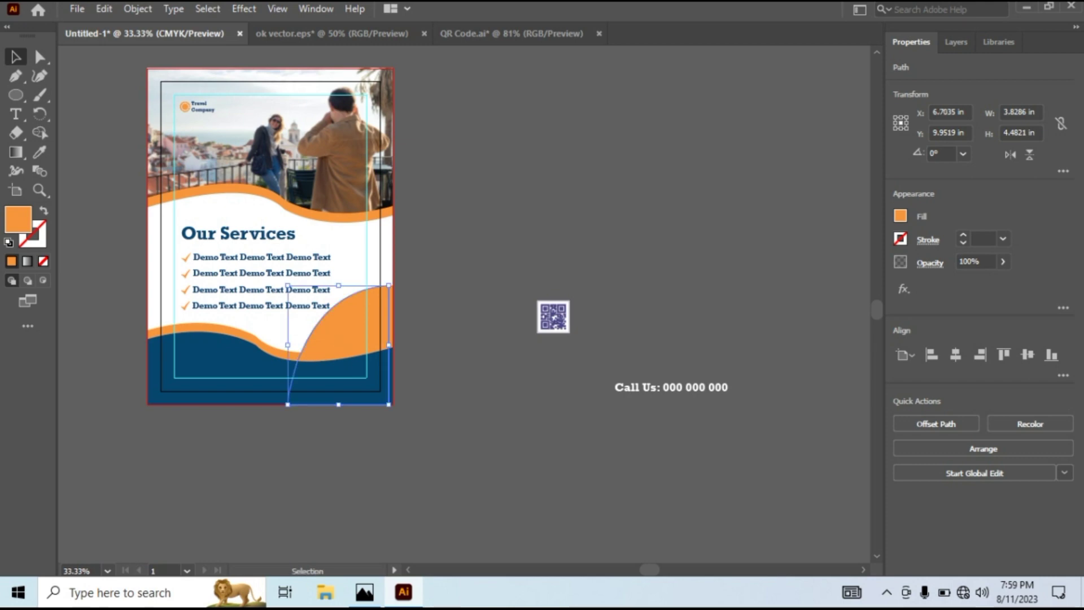
left_click(39, 152)
left_click(237, 370)
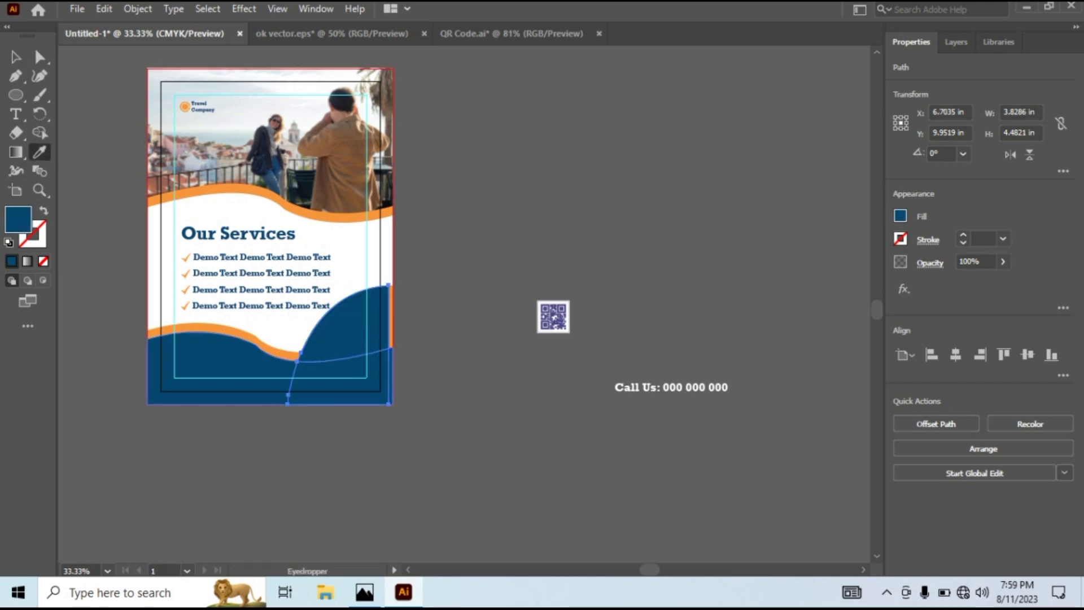
Bring the orange corner shape to the front, above its blue copy, and deselect it
left_click(16, 57)
left_click(449, 248)
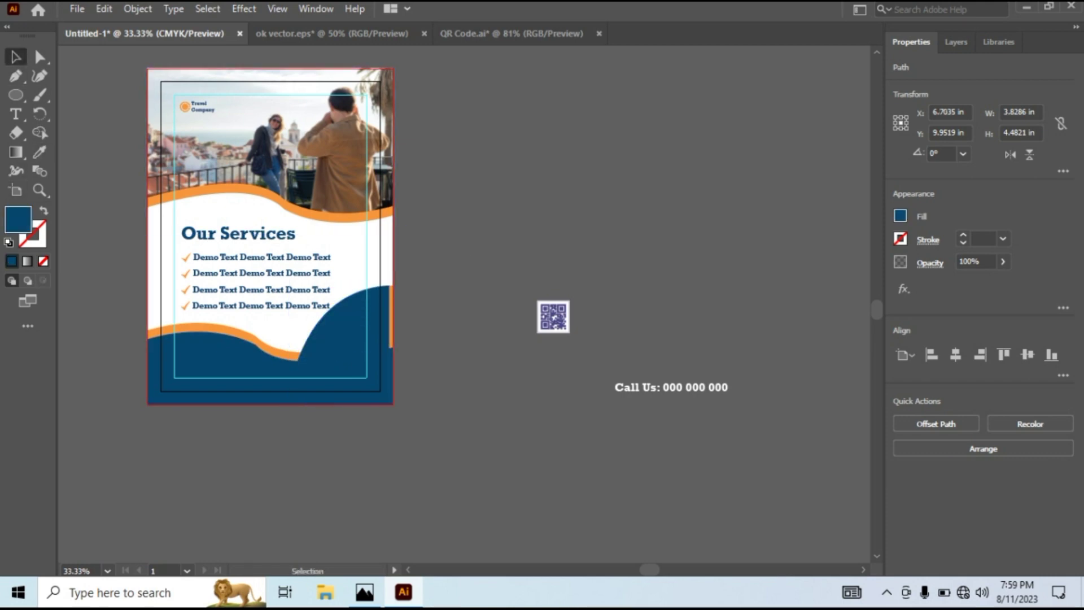
left_click(392, 321)
left_click(432, 310)
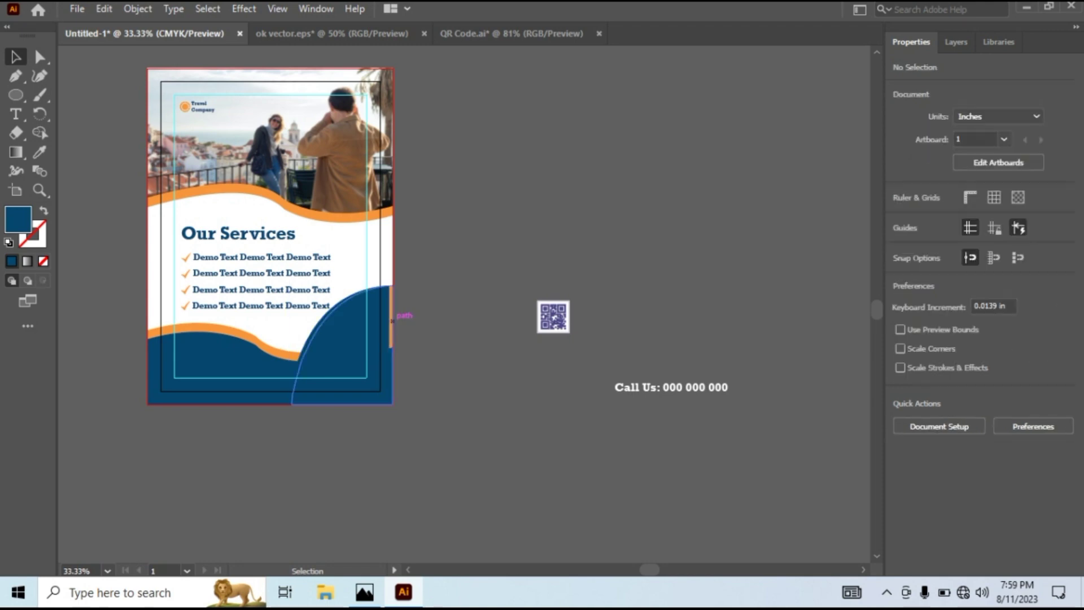
left_click(392, 325)
right_click(392, 324)
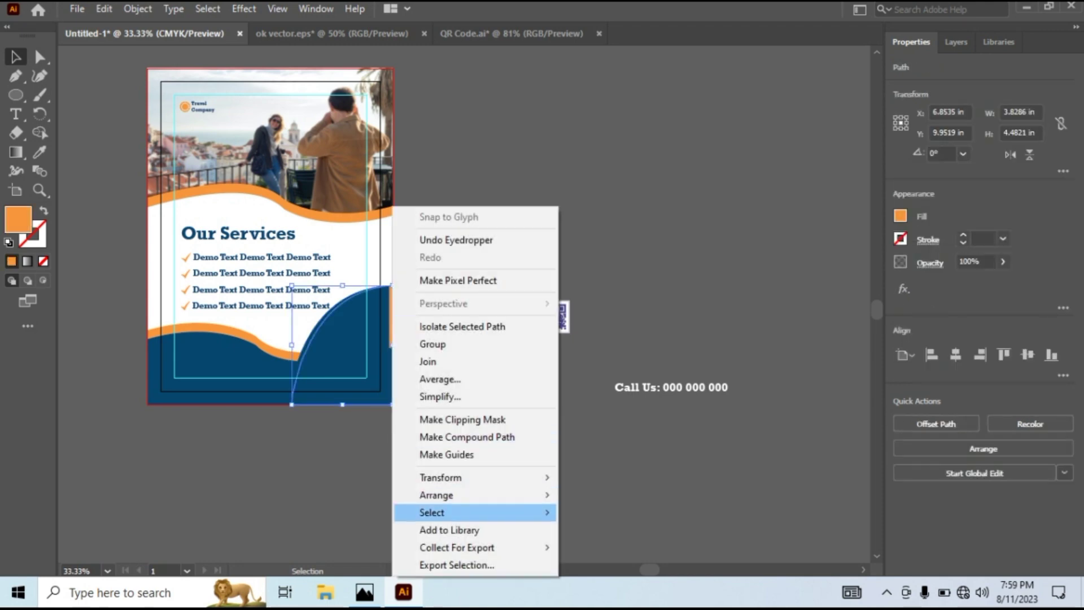
mouse_move(486, 495)
left_click(617, 493)
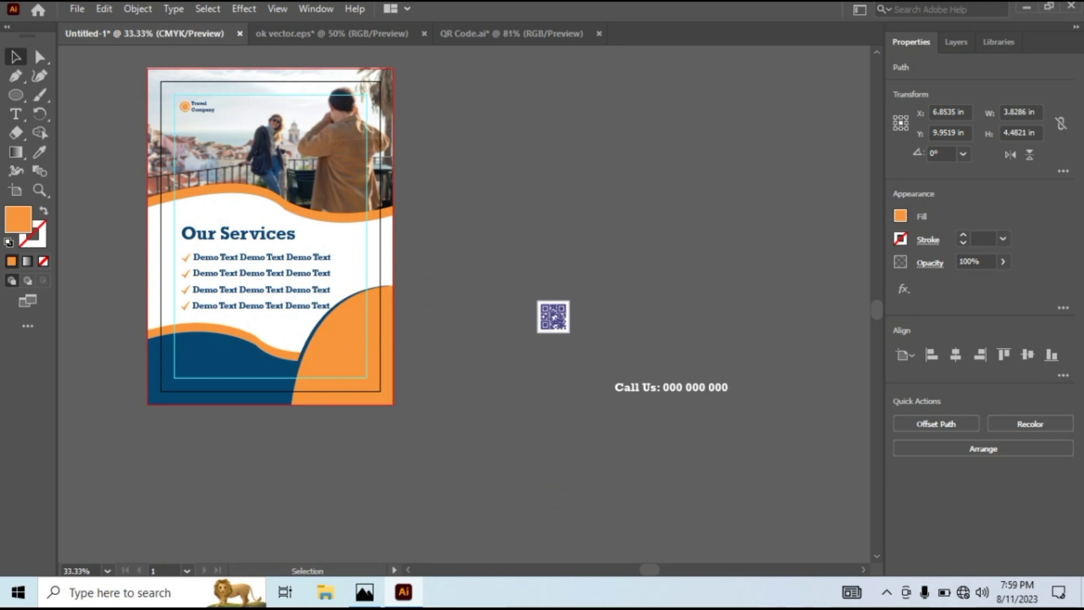
key("ctrl+shift+a")
Delete the orange wave shape behind the blue footer
scroll(225, 383, "up", 2)
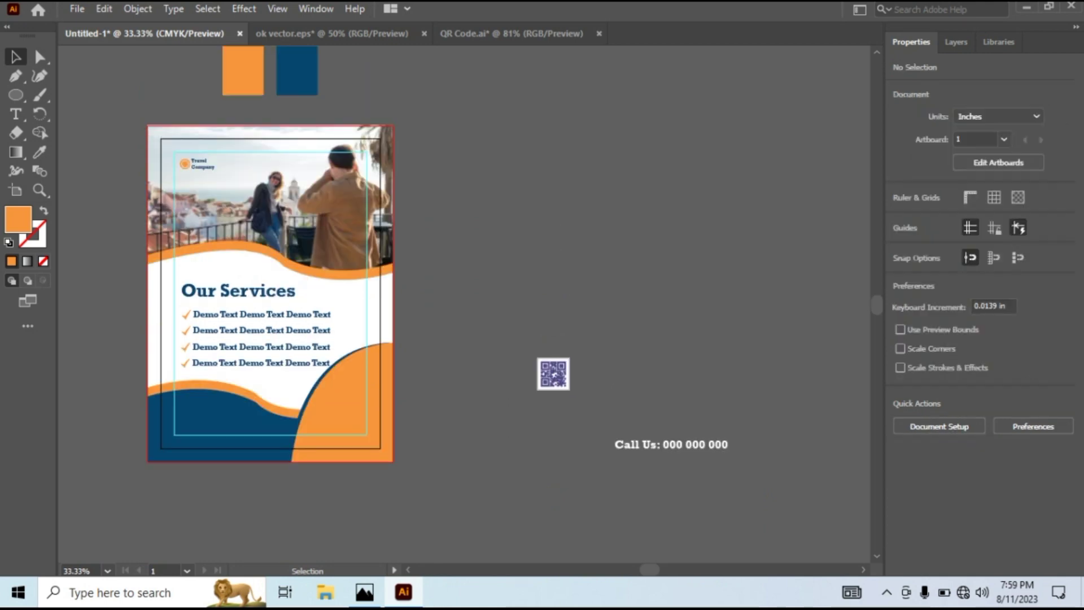
left_click(224, 383)
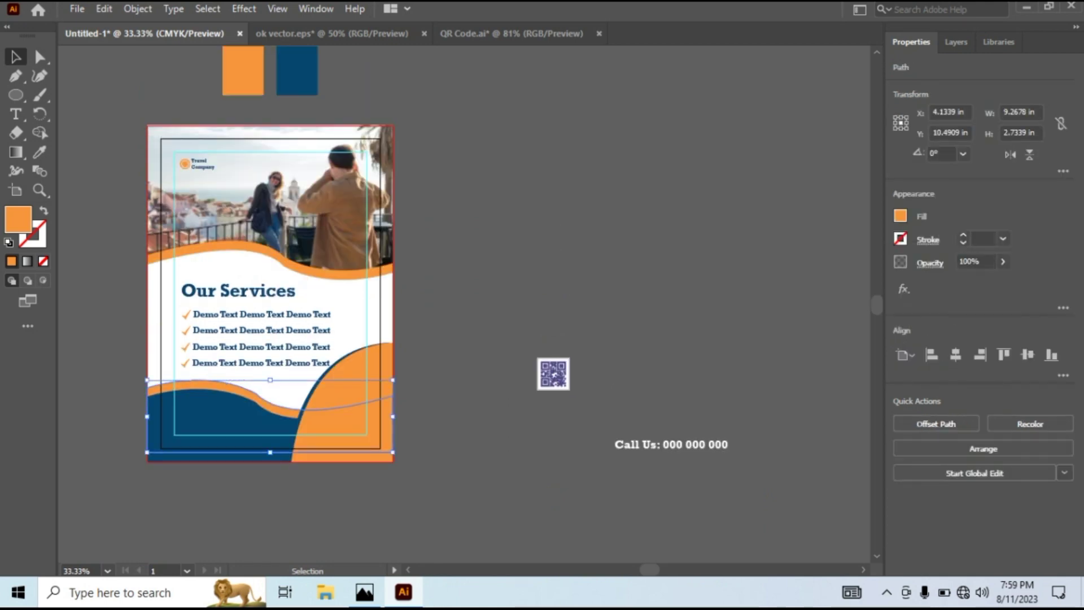
key("Delete")
Move the QR code back onto the flyer at the left end of the footer wave and bring it to the front
scroll(553, 392, "up", 1)
left_click_drag(554, 393, 180, 405)
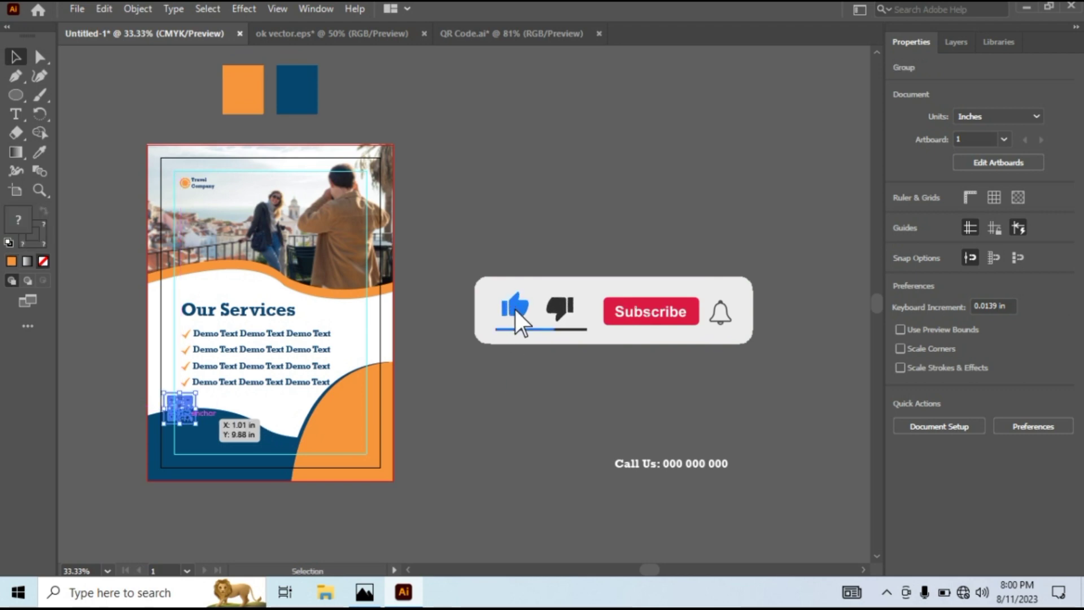
right_click(187, 411)
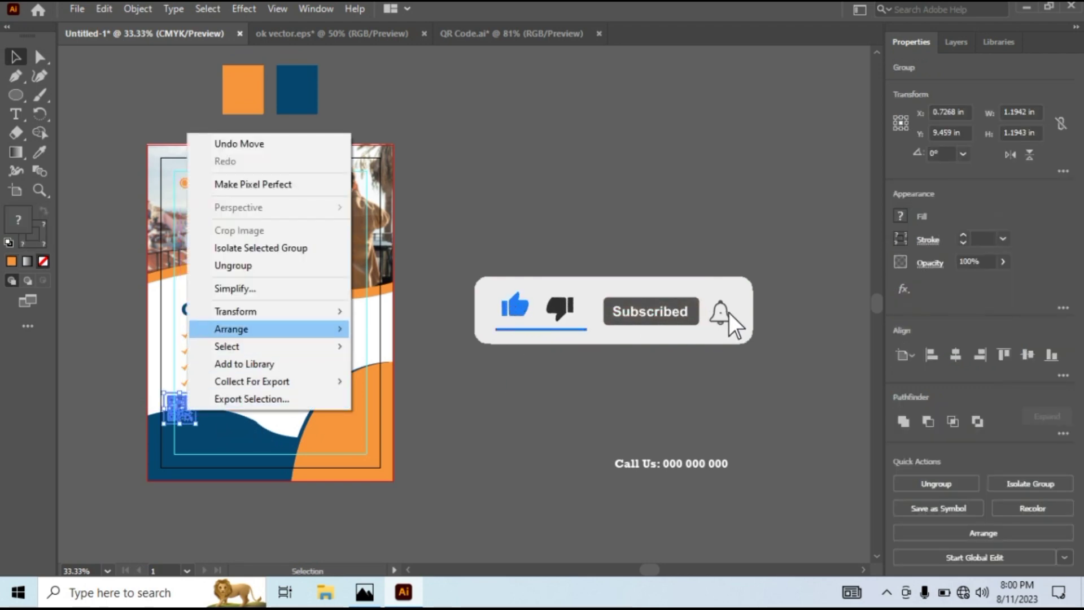
mouse_move(231, 329)
left_click(403, 329)
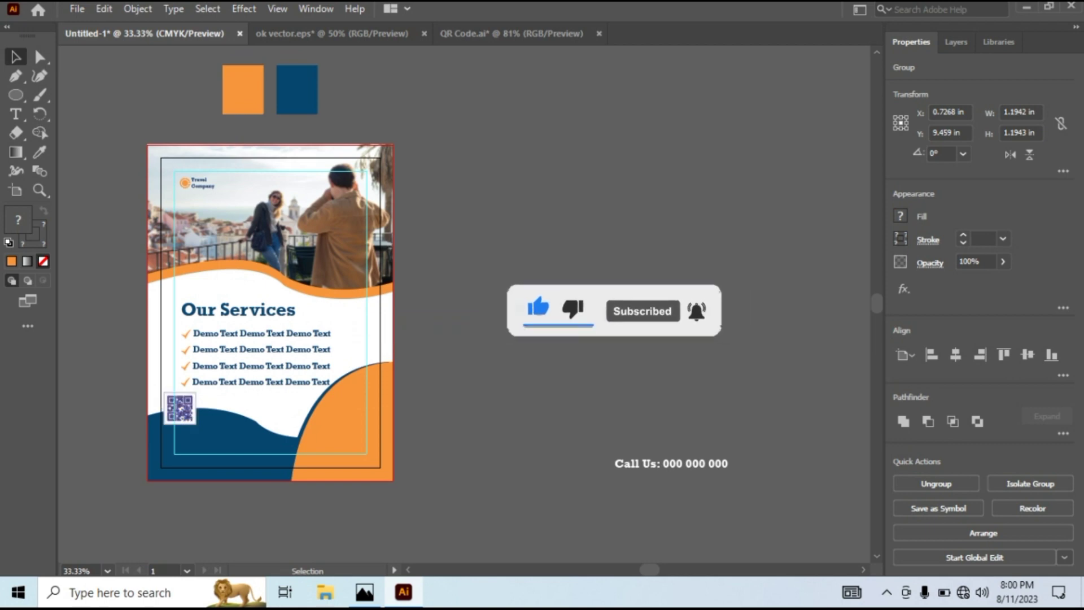
Bring the "Call Us" line to the front and move it back onto the blue footer, below the QR code
left_click(672, 464)
right_click(639, 460)
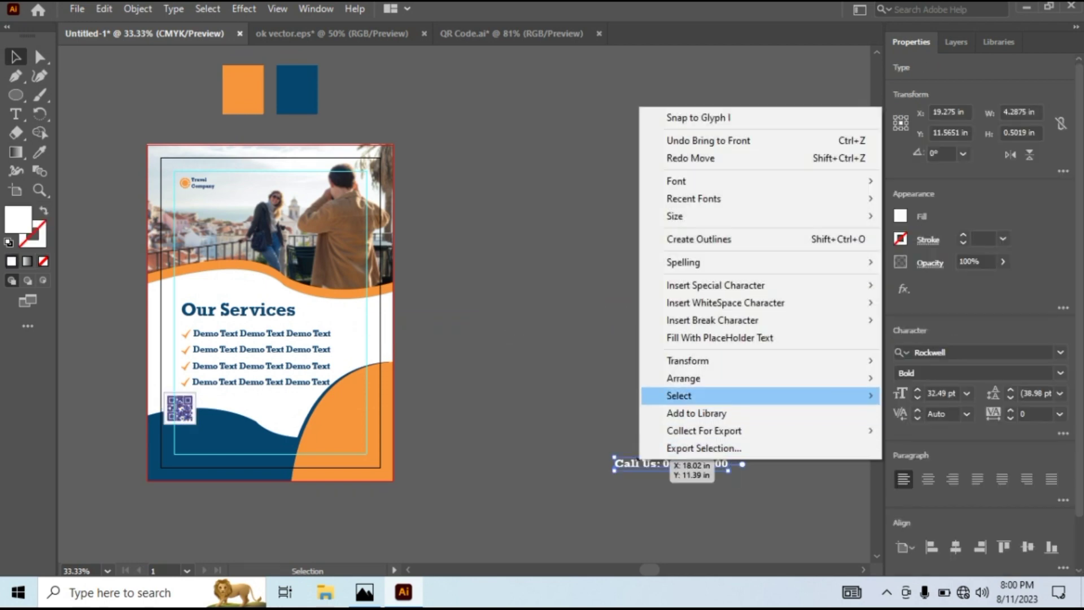
mouse_move(655, 379)
left_click(592, 378)
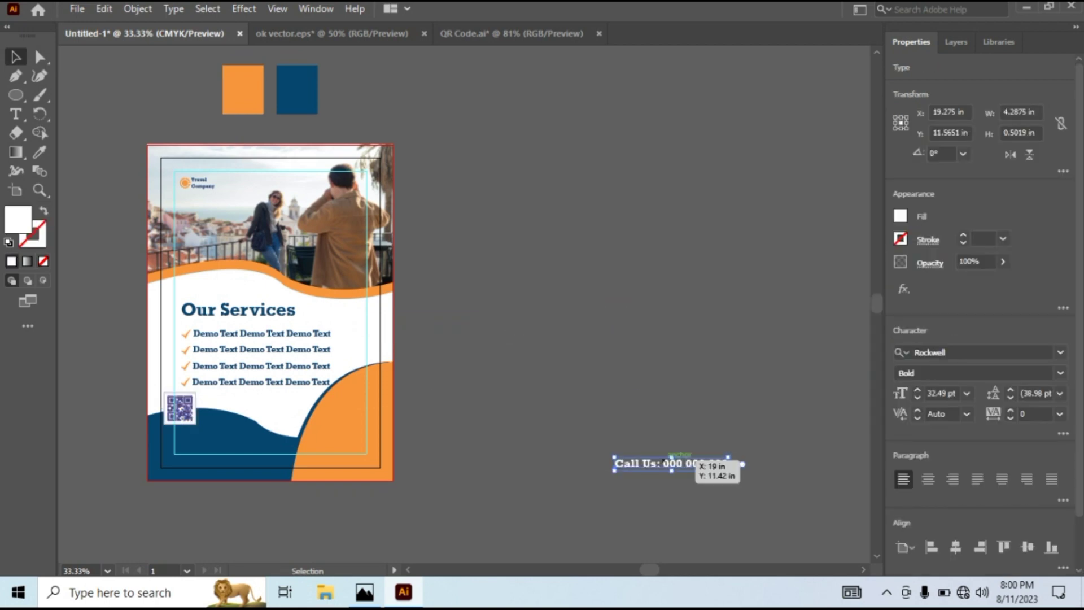
left_click_drag(664, 464, 254, 440)
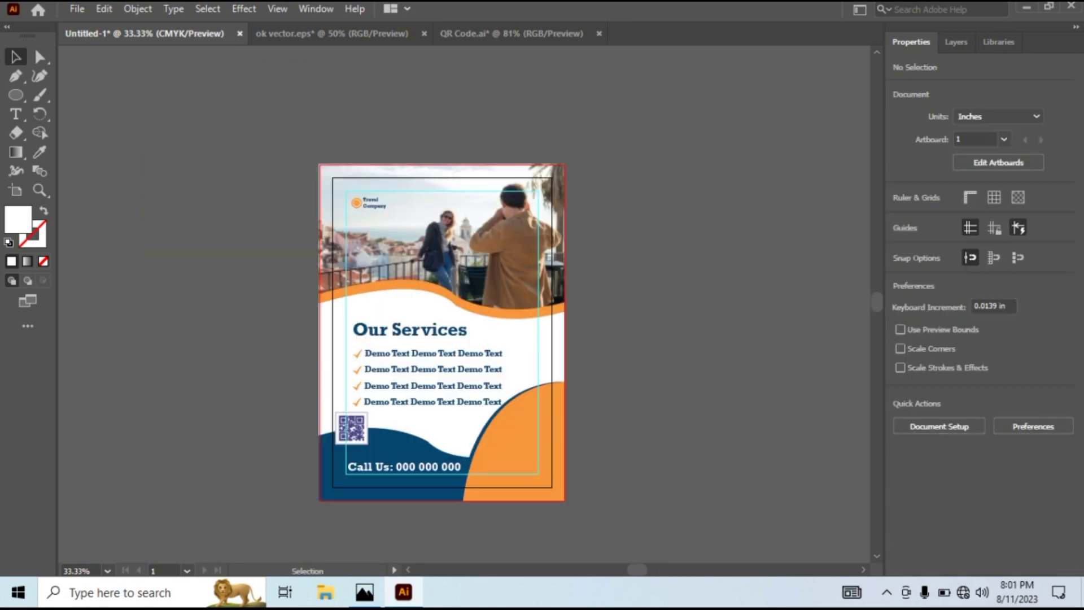